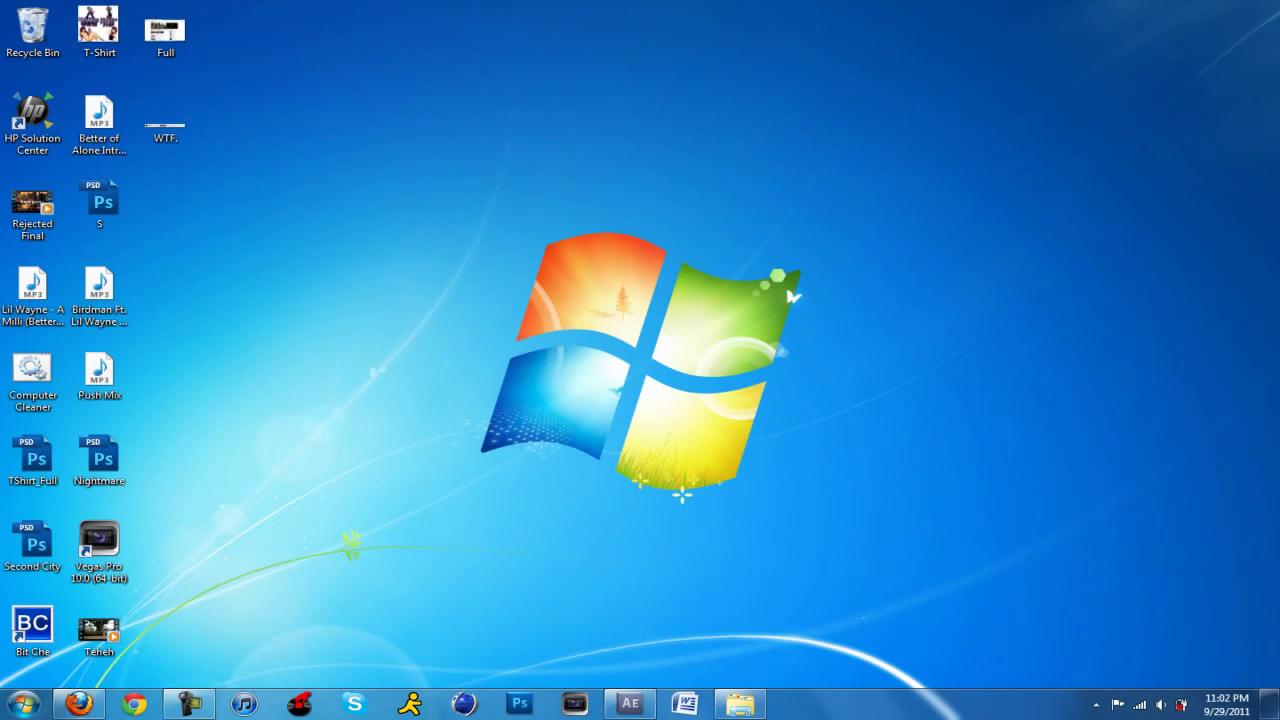
{"action": "left_click", "coordinate": [134, 704]}
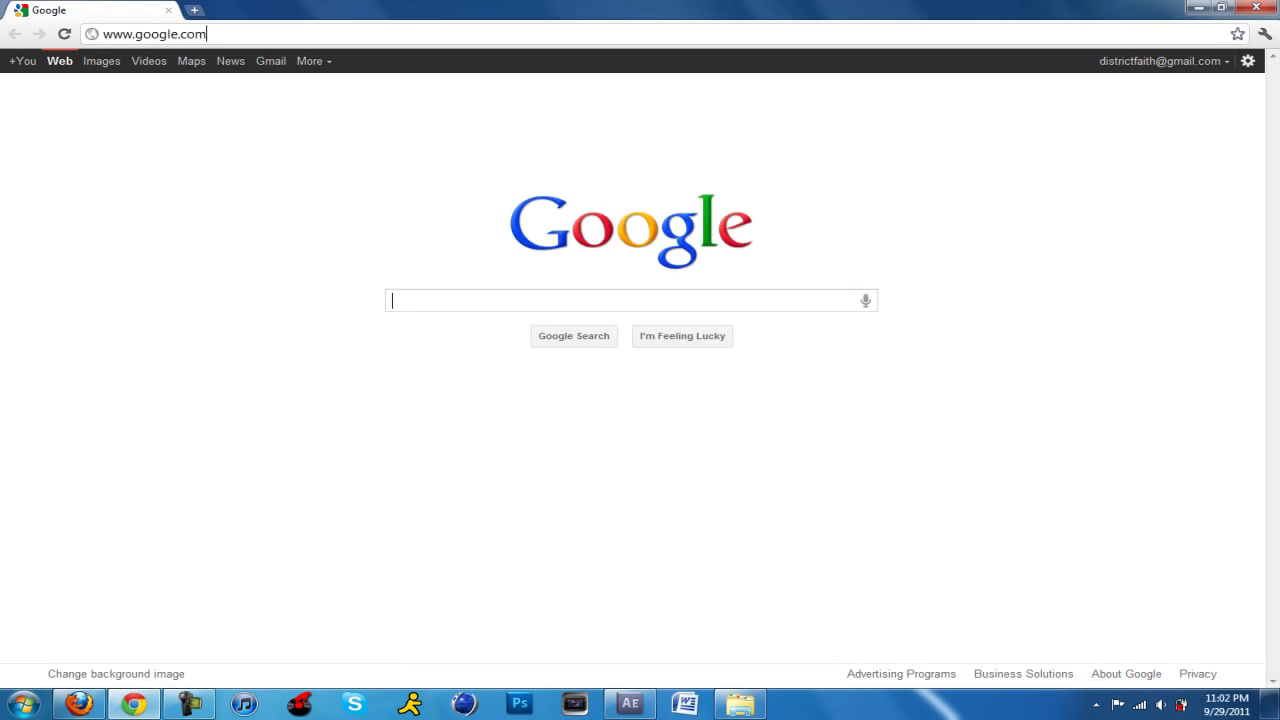
{"action": "type", "text": "http://soft3.wmzhe.com/download/deepxw/UniversalThemePatcher_20090409.zip"}
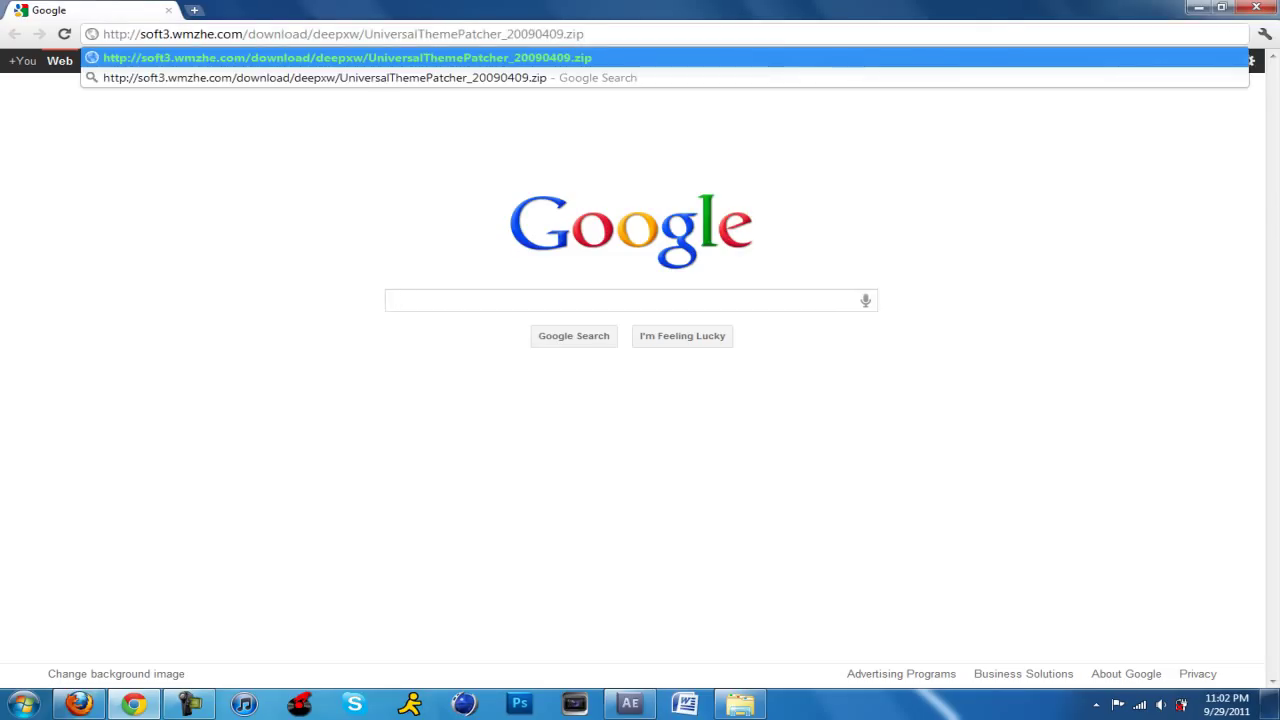
{"action": "key", "text": "Return"}
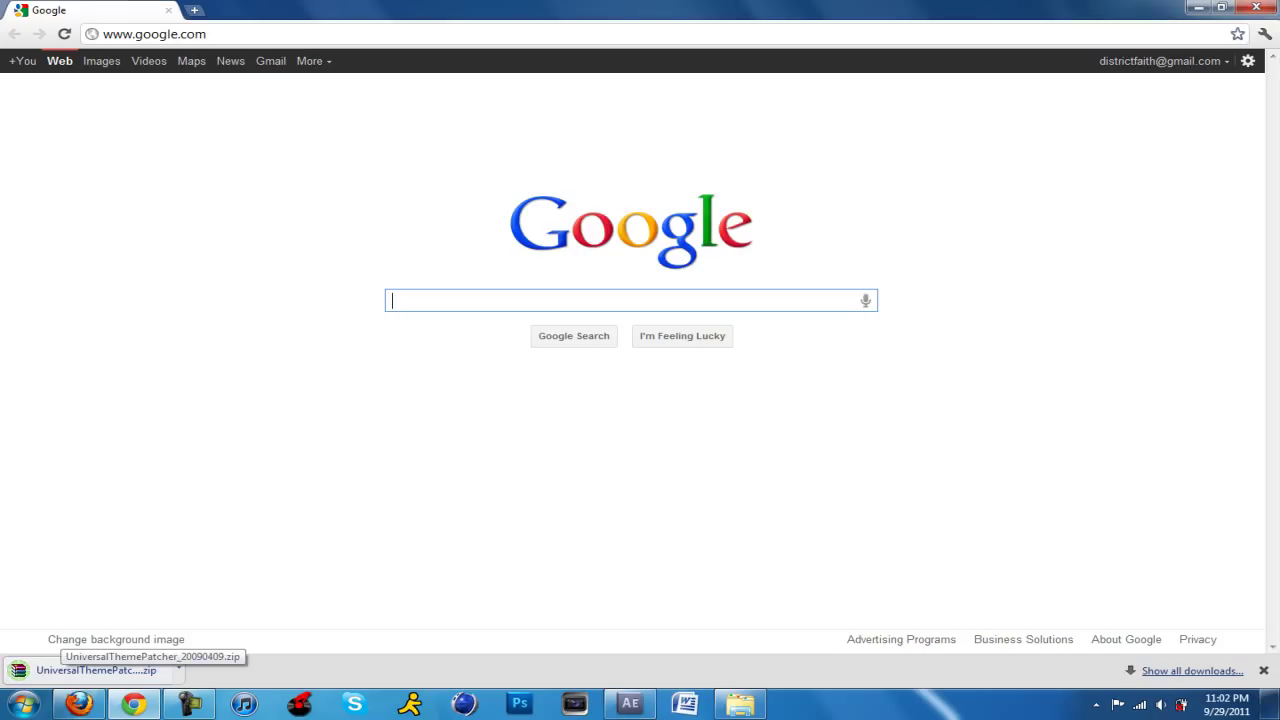
- Extract the UniversalThemePatcher_20090409 folder from the downloaded archive to the Desktop and close the archive and browser
{"action": "left_click", "coordinate": [96, 670]}
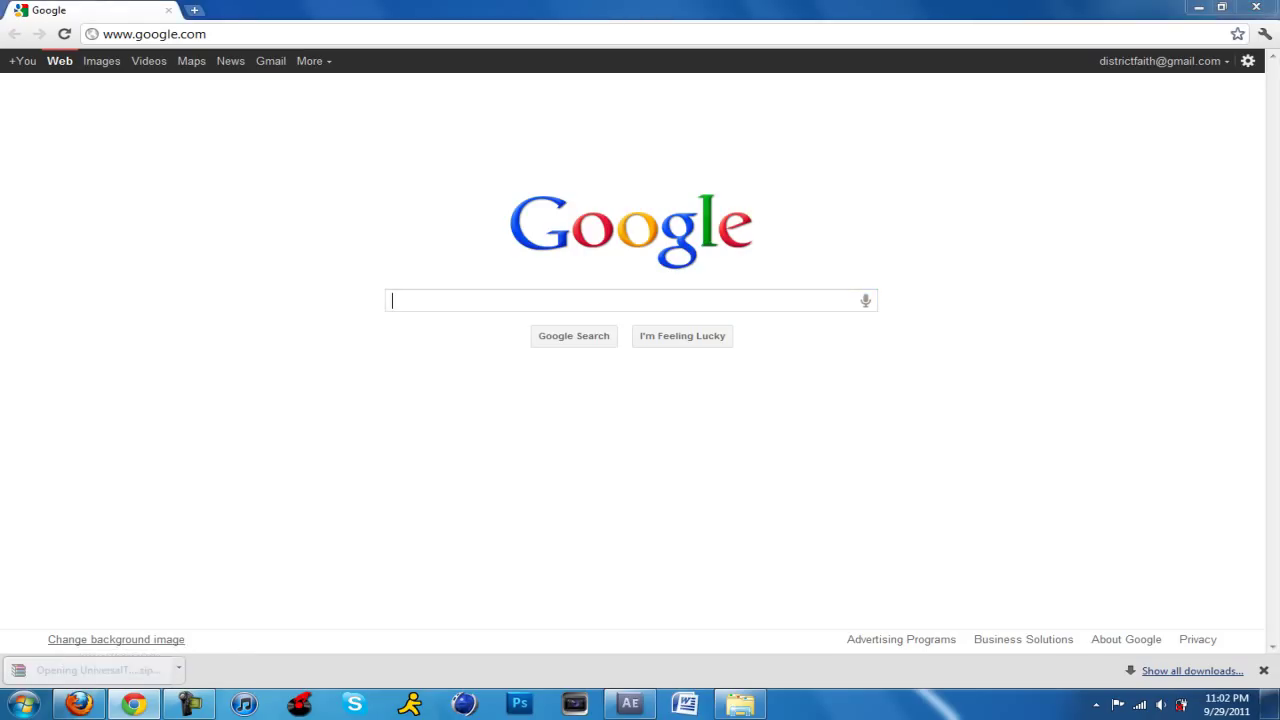
{"action": "left_click", "coordinate": [278, 344]}
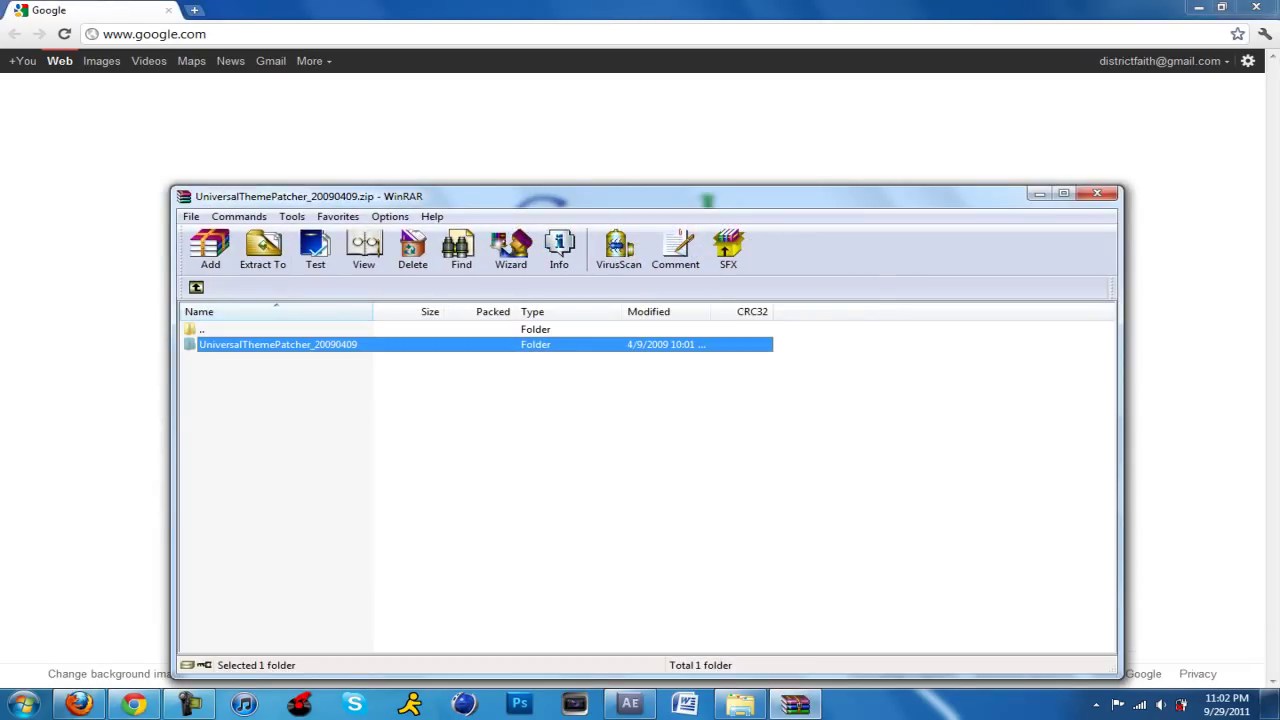
{"action": "left_click", "coordinate": [262, 250]}
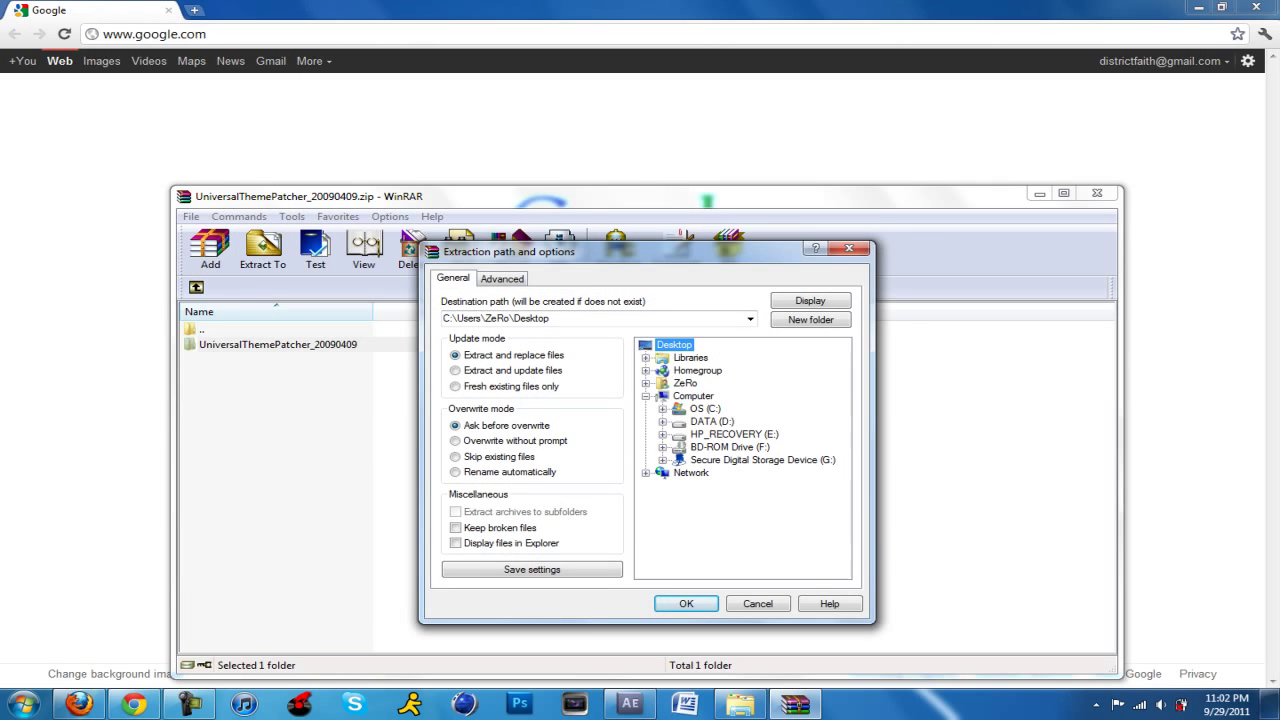
{"action": "key", "text": "Return"}
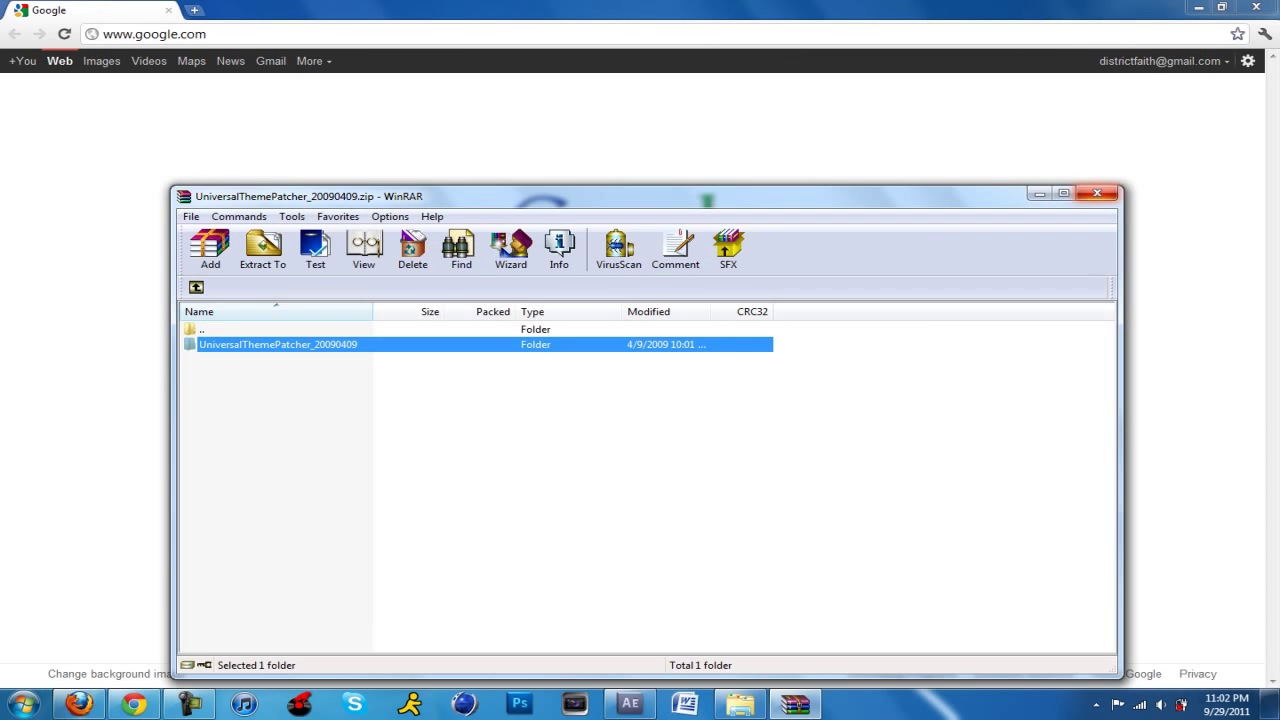
{"action": "left_click", "coordinate": [1097, 193]}
{"action": "left_click", "coordinate": [1255, 8]}
{"action": "key", "text": "super+d"}
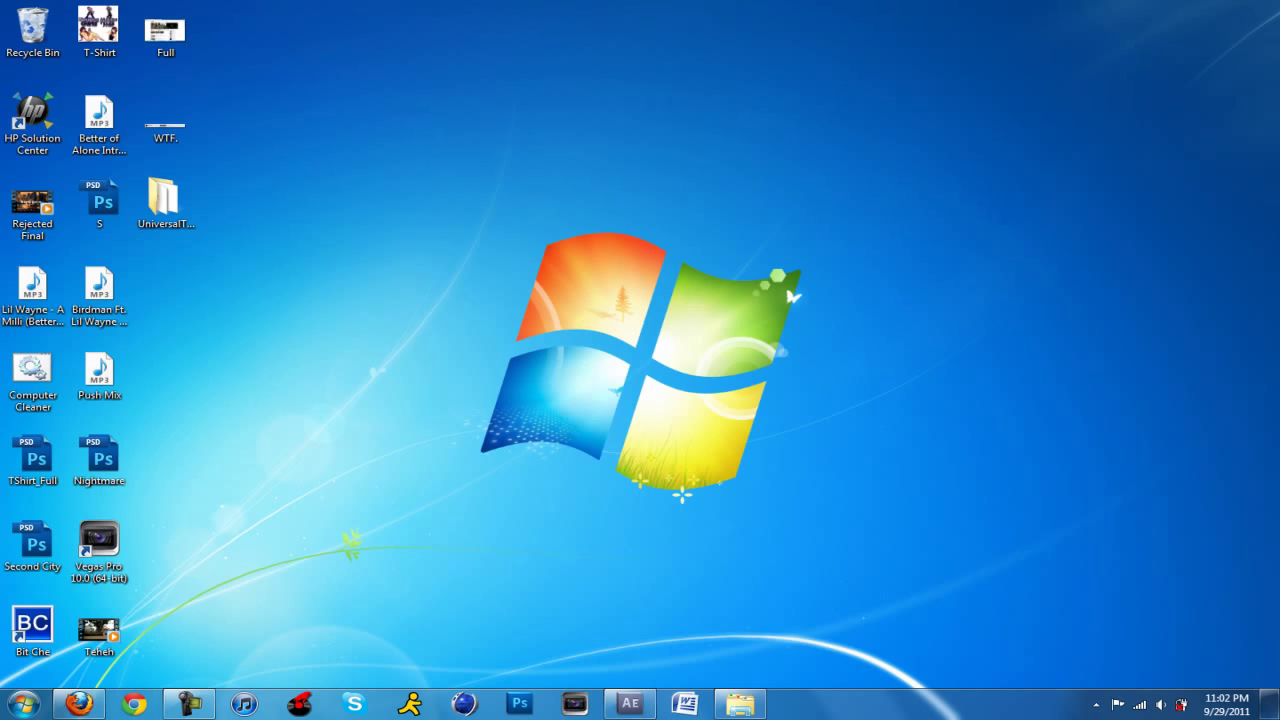
- Open the extracted UniversalThemePatcher_20090409 folder on the desktop and look at its x64 and x86 patcher versions
{"action": "left_click", "coordinate": [165, 205]}
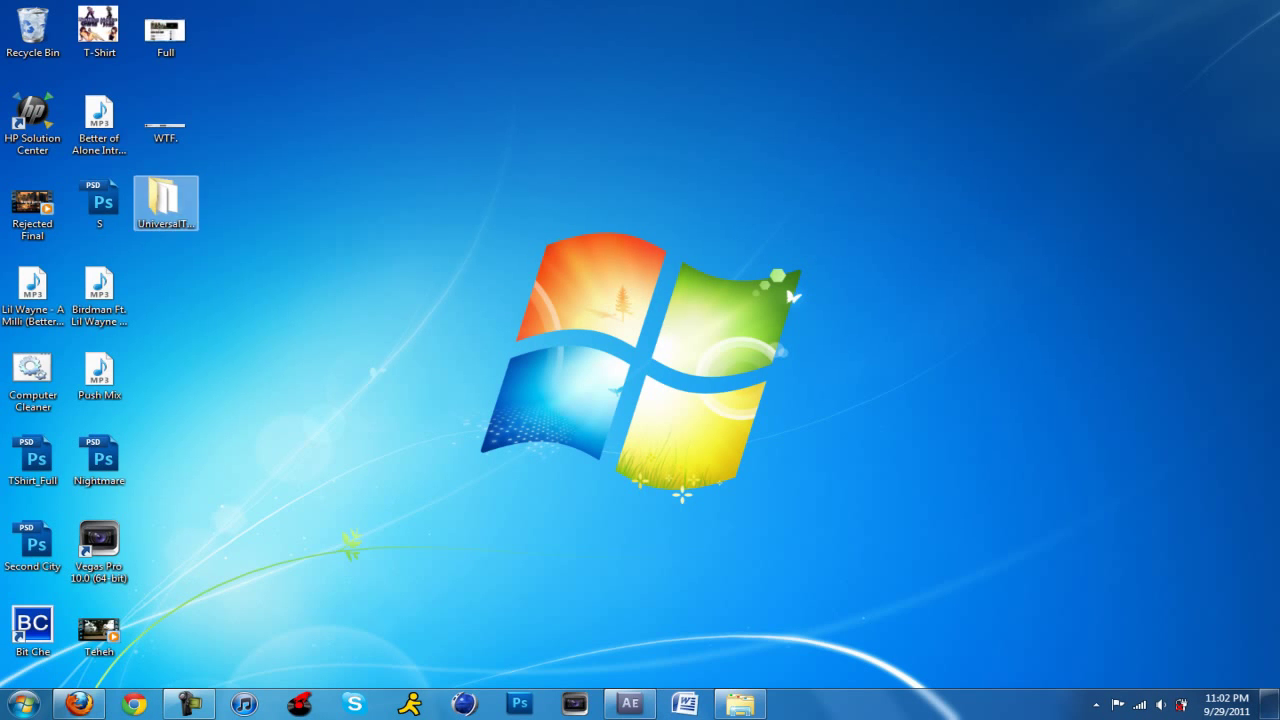
{"action": "double_click", "coordinate": [165, 205]}
{"action": "left_click_drag", "start_coordinate": [500, 12], "coordinate": [676, 105]}
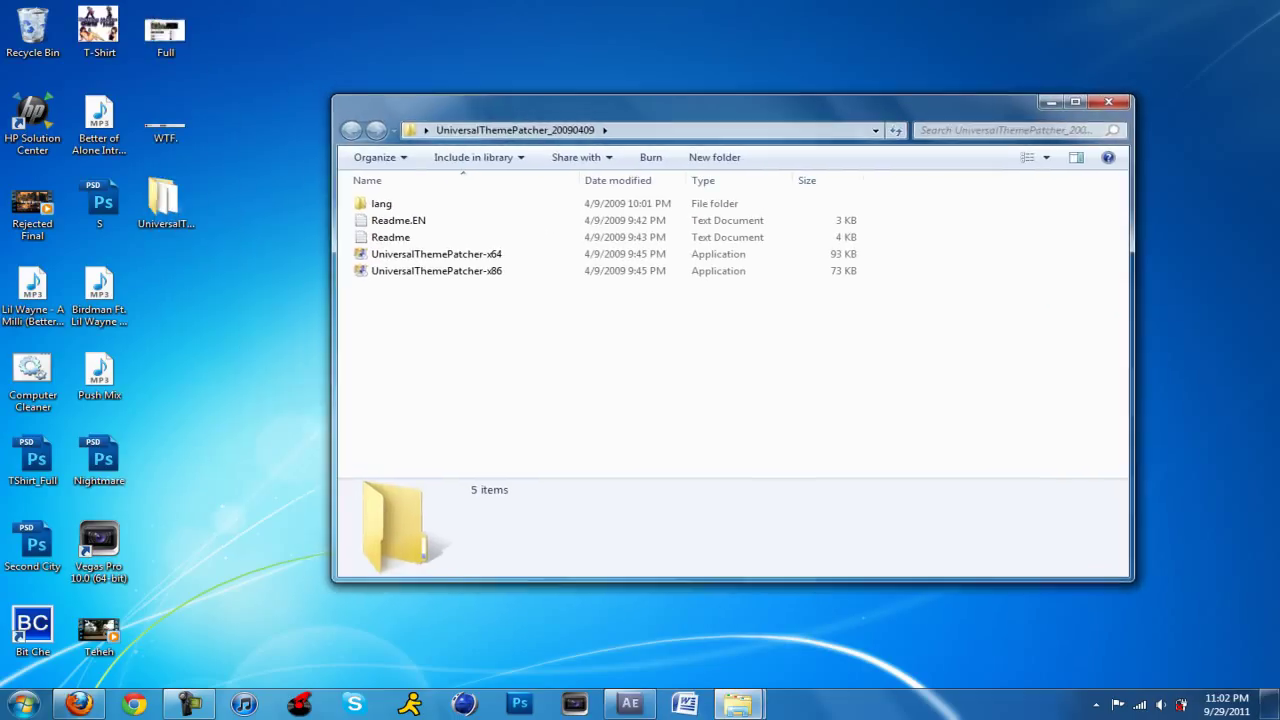
{"action": "left_click", "coordinate": [436, 271]}
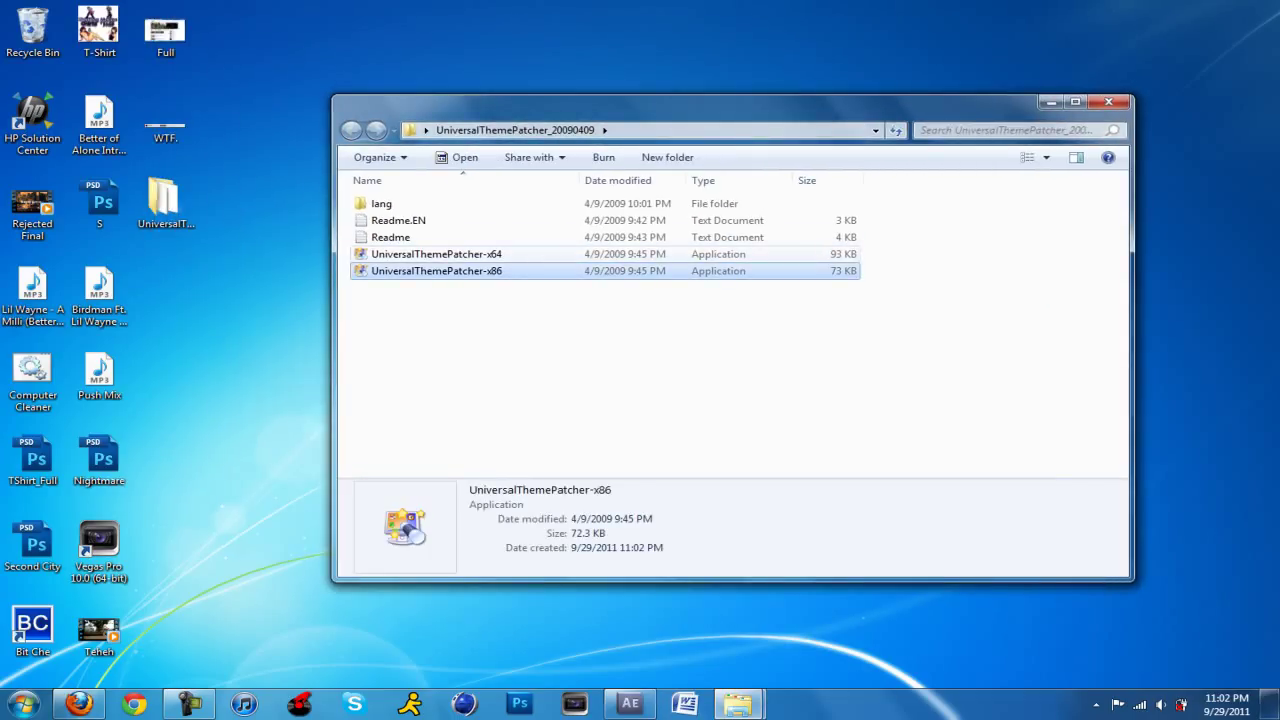
{"action": "left_click", "coordinate": [436, 254]}
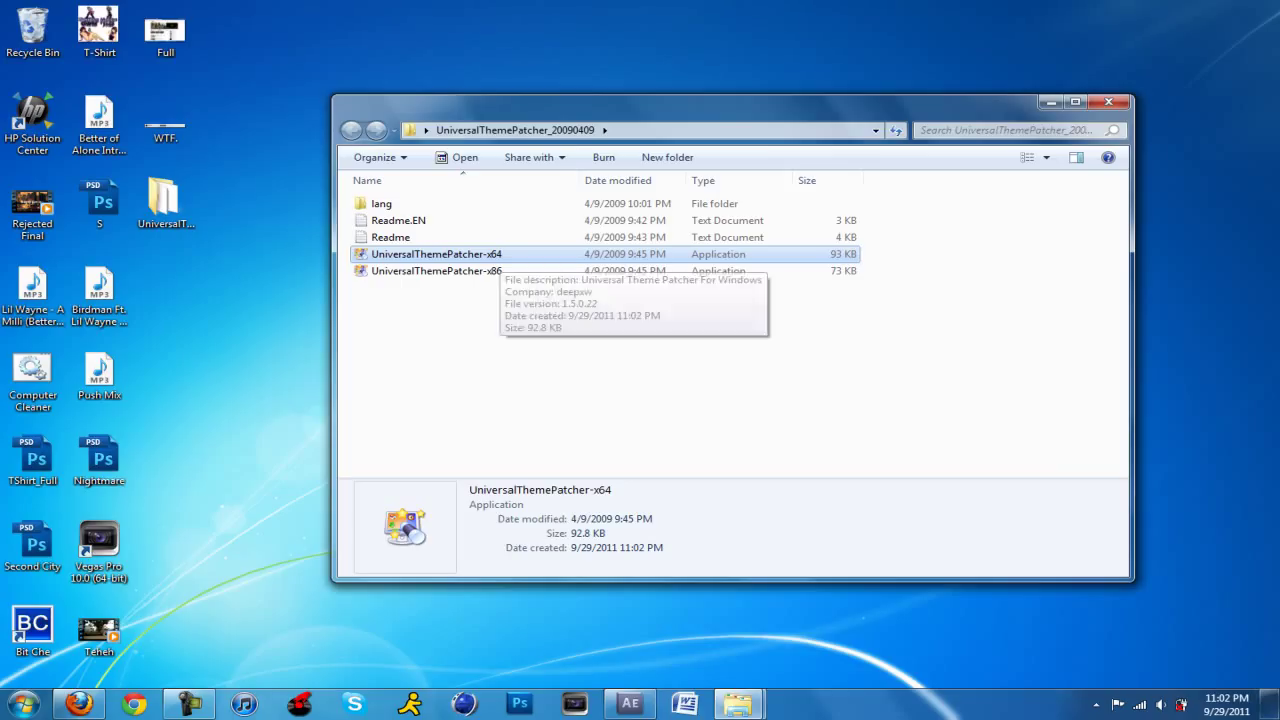
{"action": "left_click", "coordinate": [497, 271]}
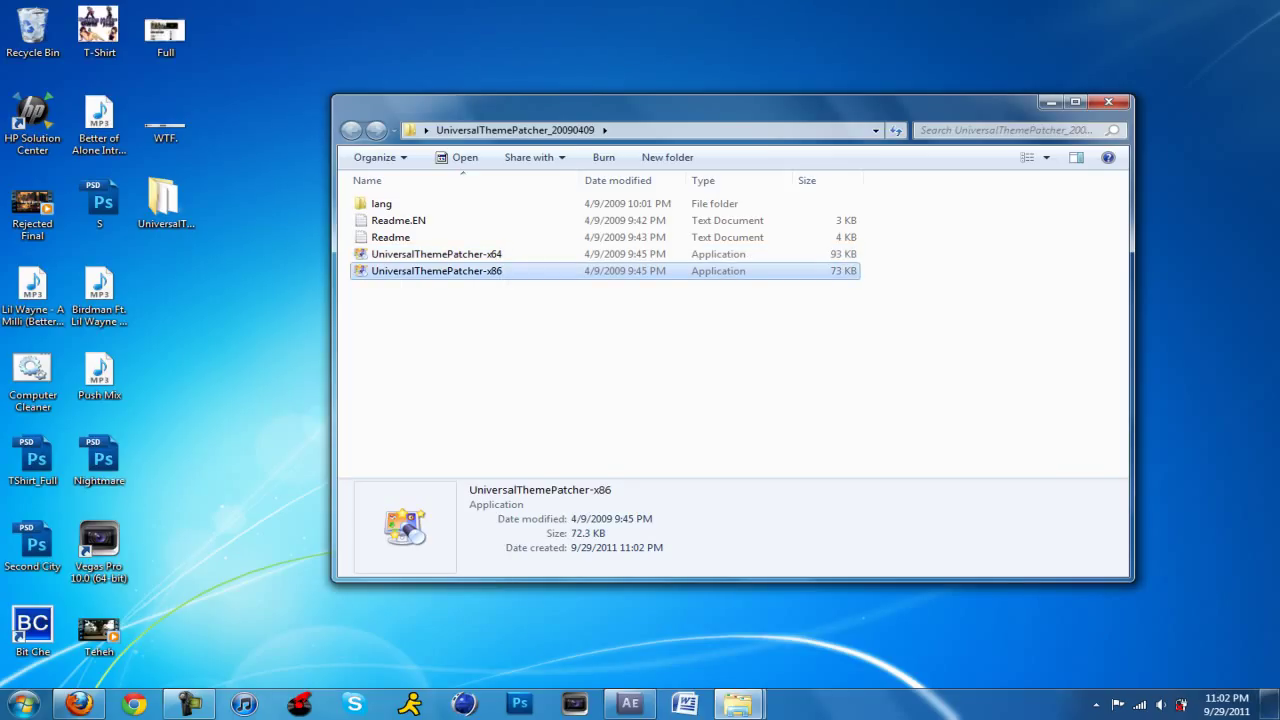
- Check in the computer's properties whether the system type is 32-bit or 64-bit
{"action": "left_click", "coordinate": [22, 704]}
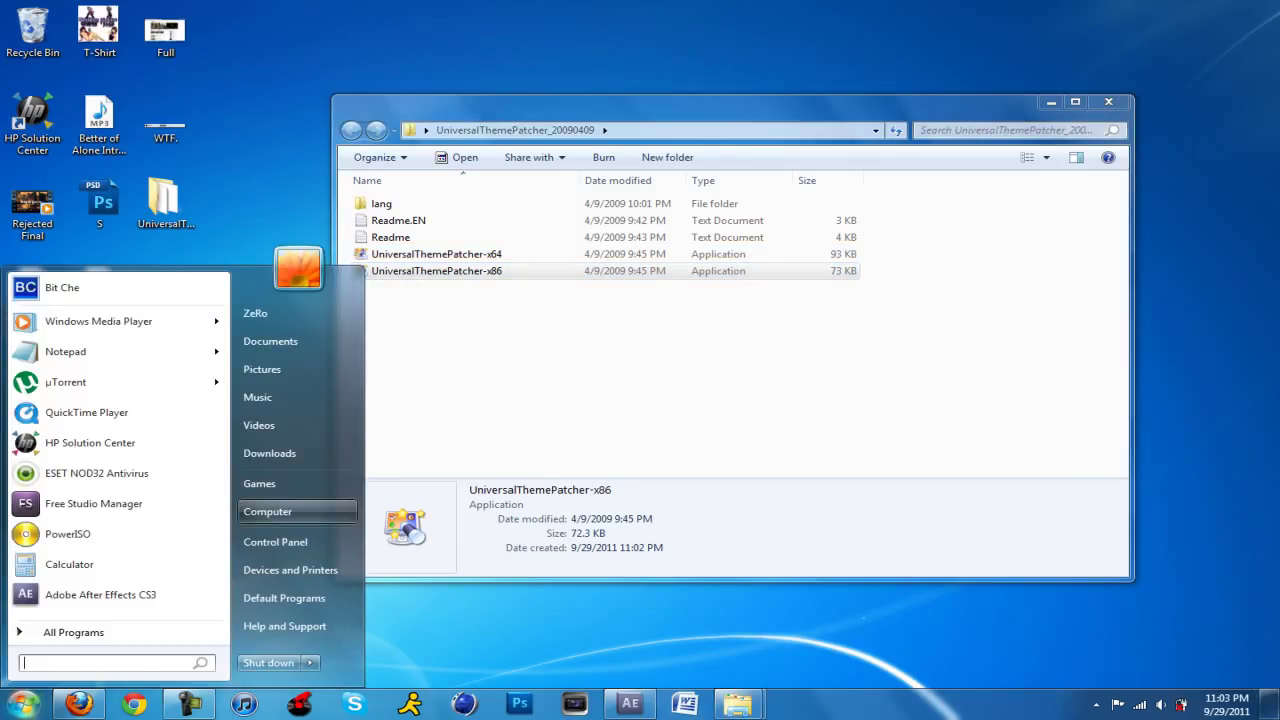
{"action": "right_click", "coordinate": [267, 511]}
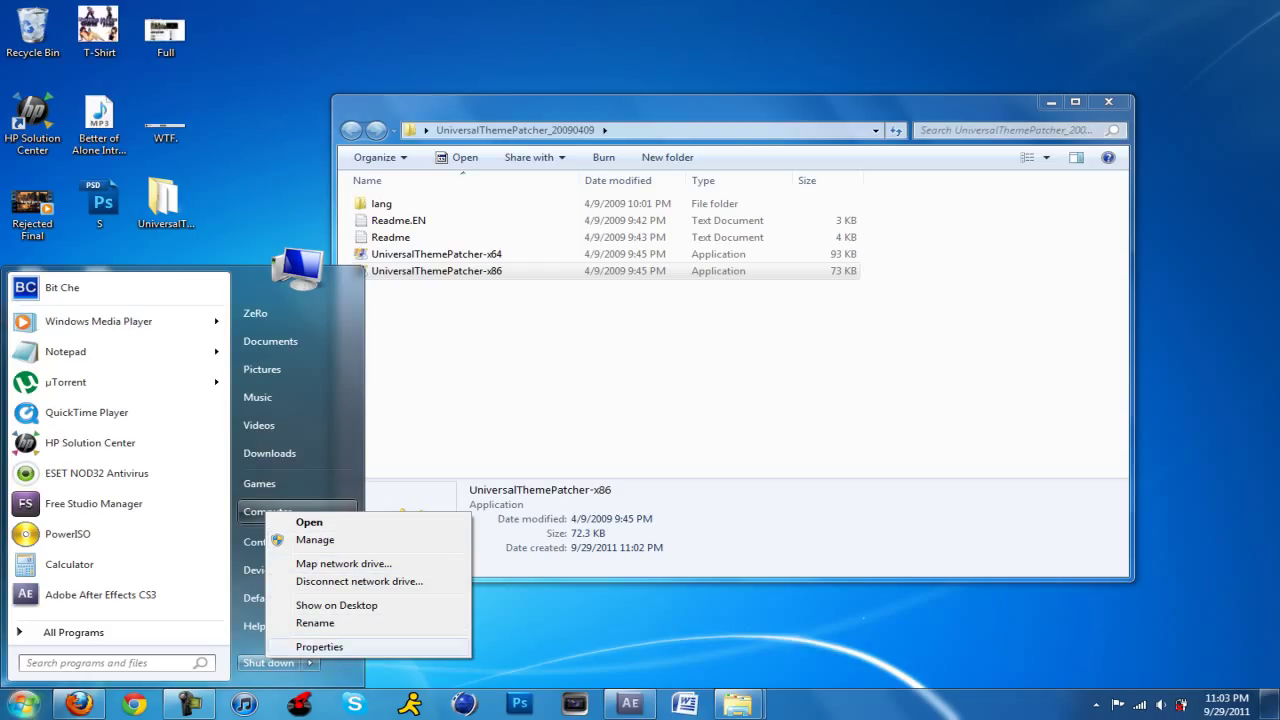
{"action": "left_click", "coordinate": [319, 647]}
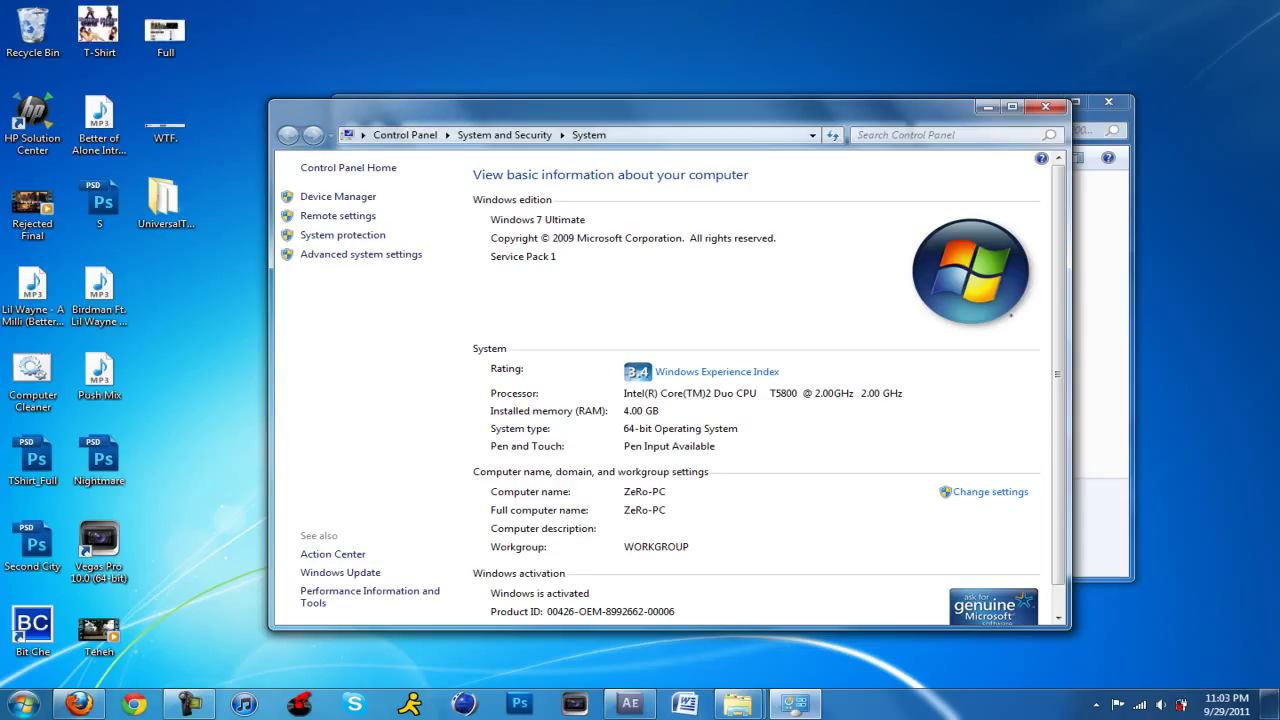
{"action": "left_click", "coordinate": [1045, 106]}
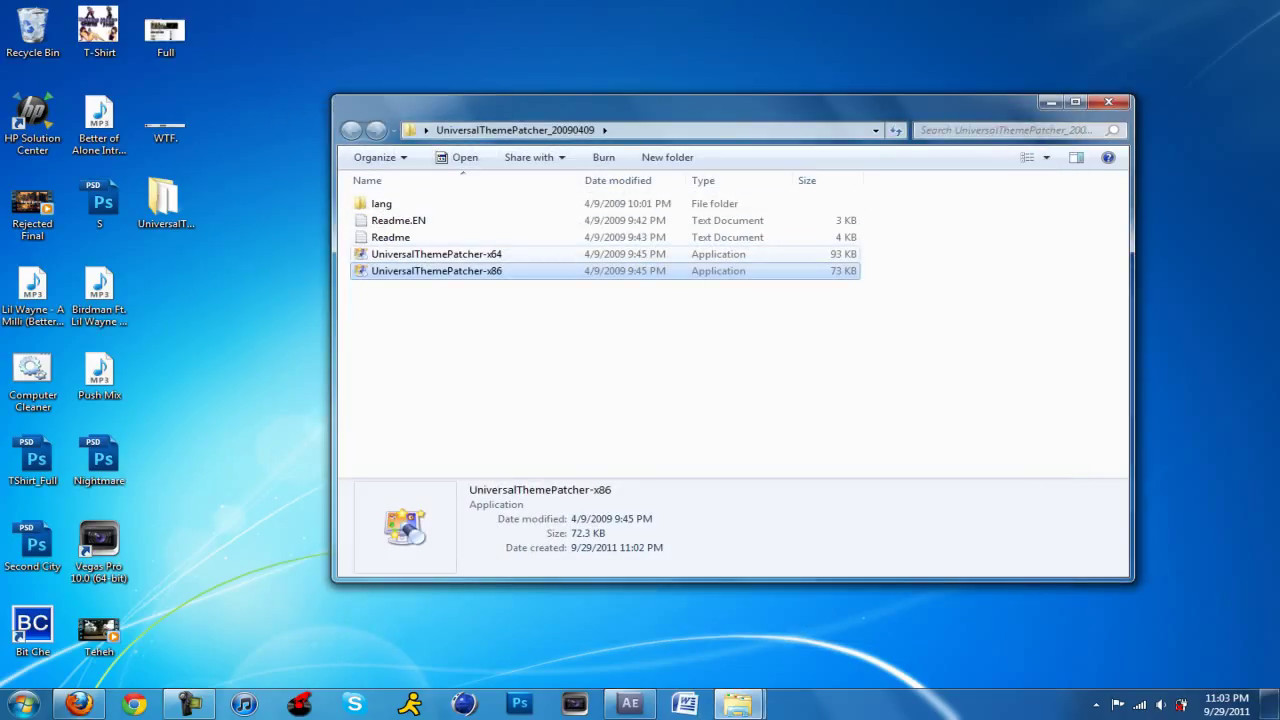
- Run UniversalThemePatcher-x64 as administrator with English as the interface language
{"action": "left_click", "coordinate": [491, 254]}
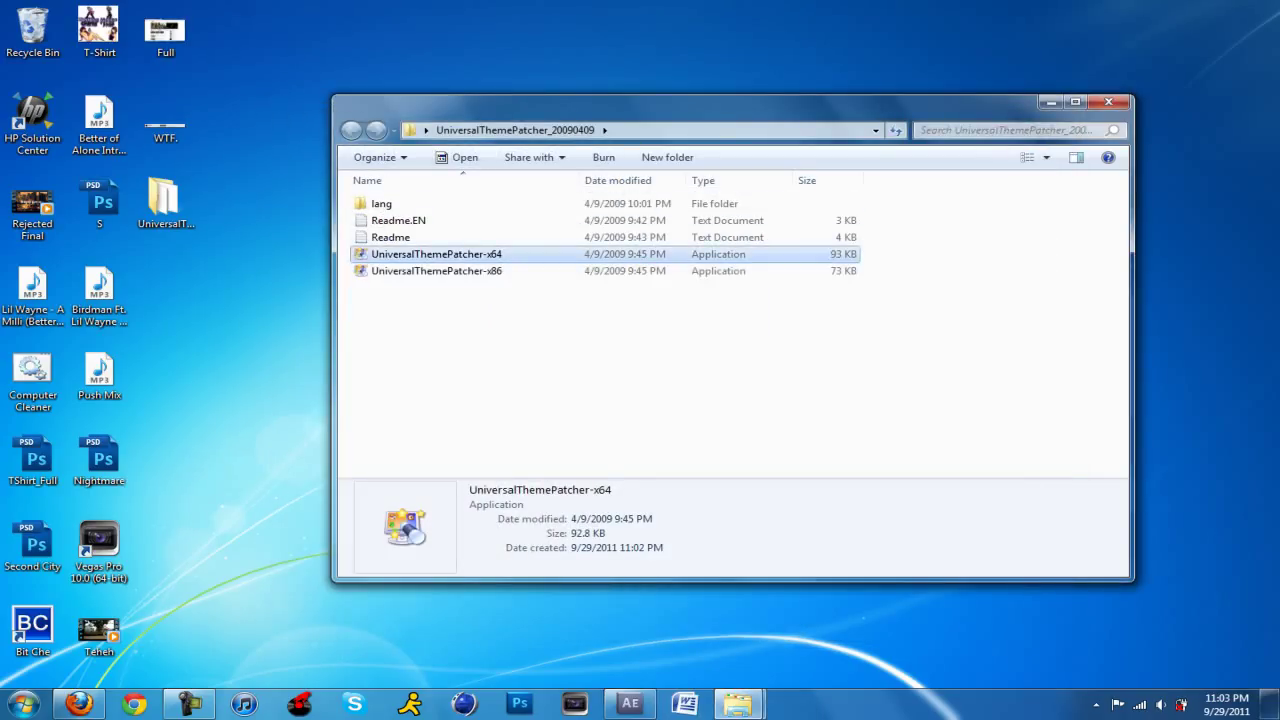
{"action": "right_click", "coordinate": [505, 254]}
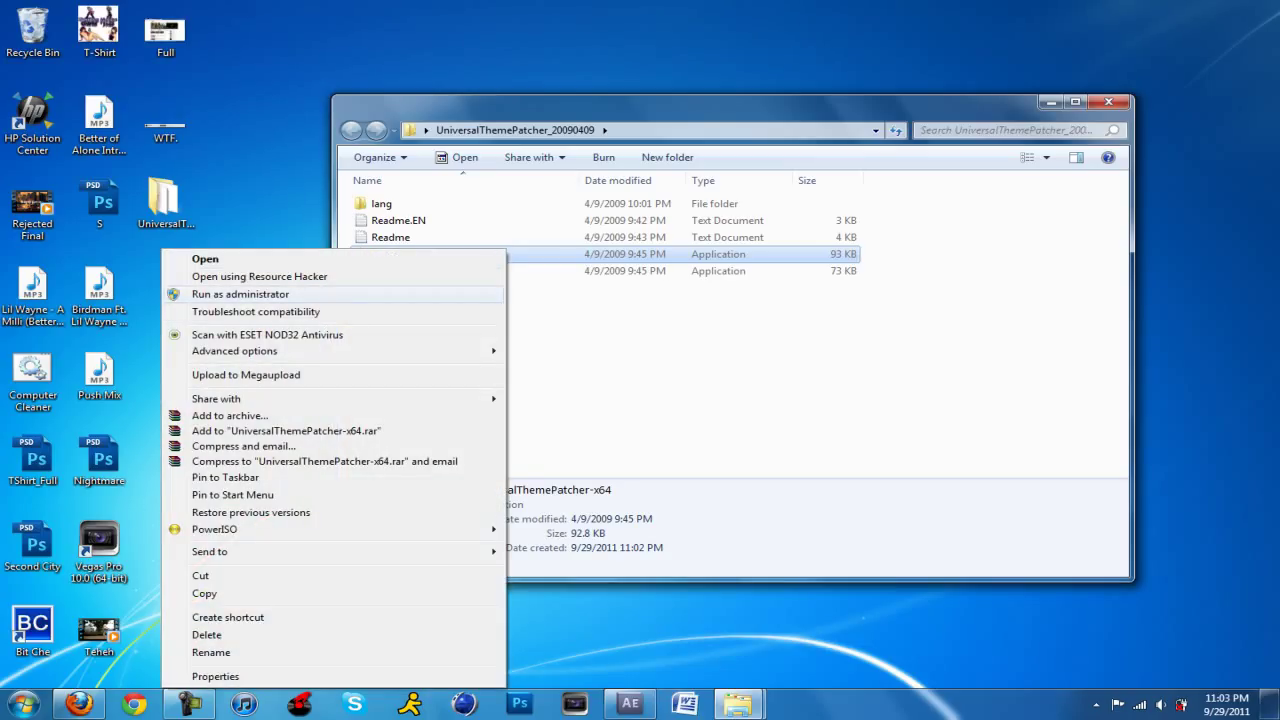
{"action": "left_click", "coordinate": [240, 294]}
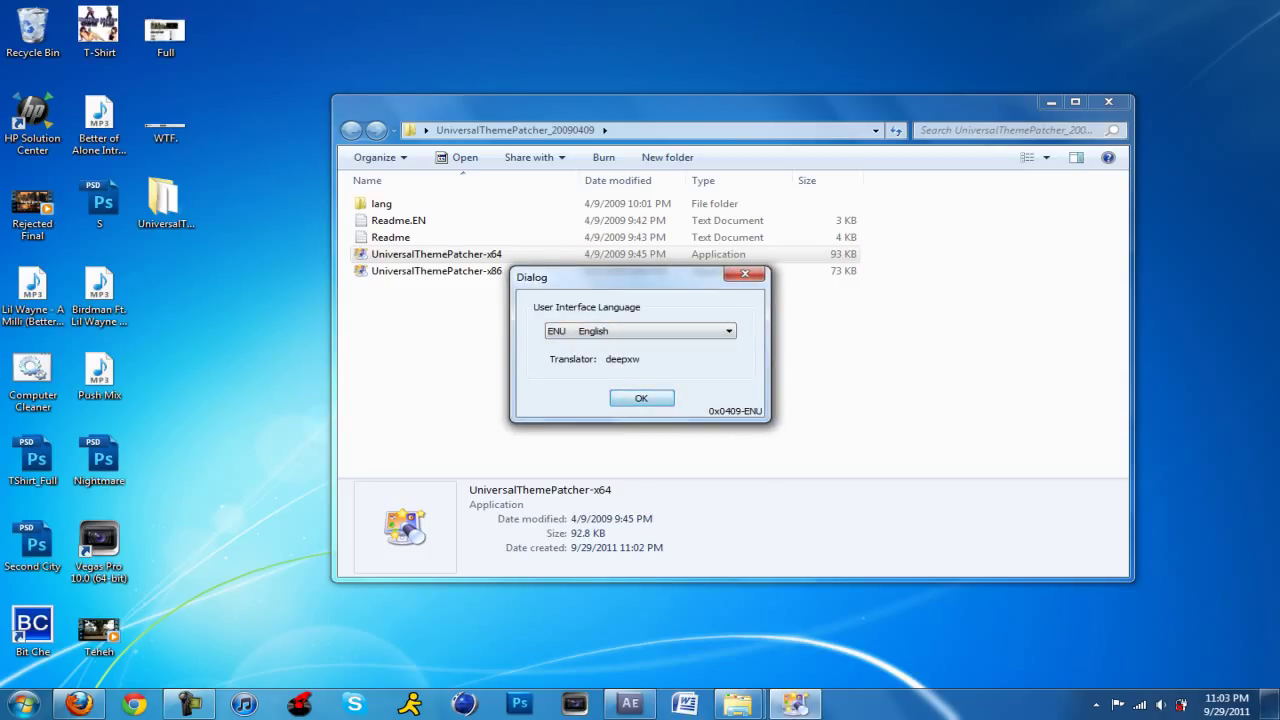
{"action": "key", "text": "Return"}
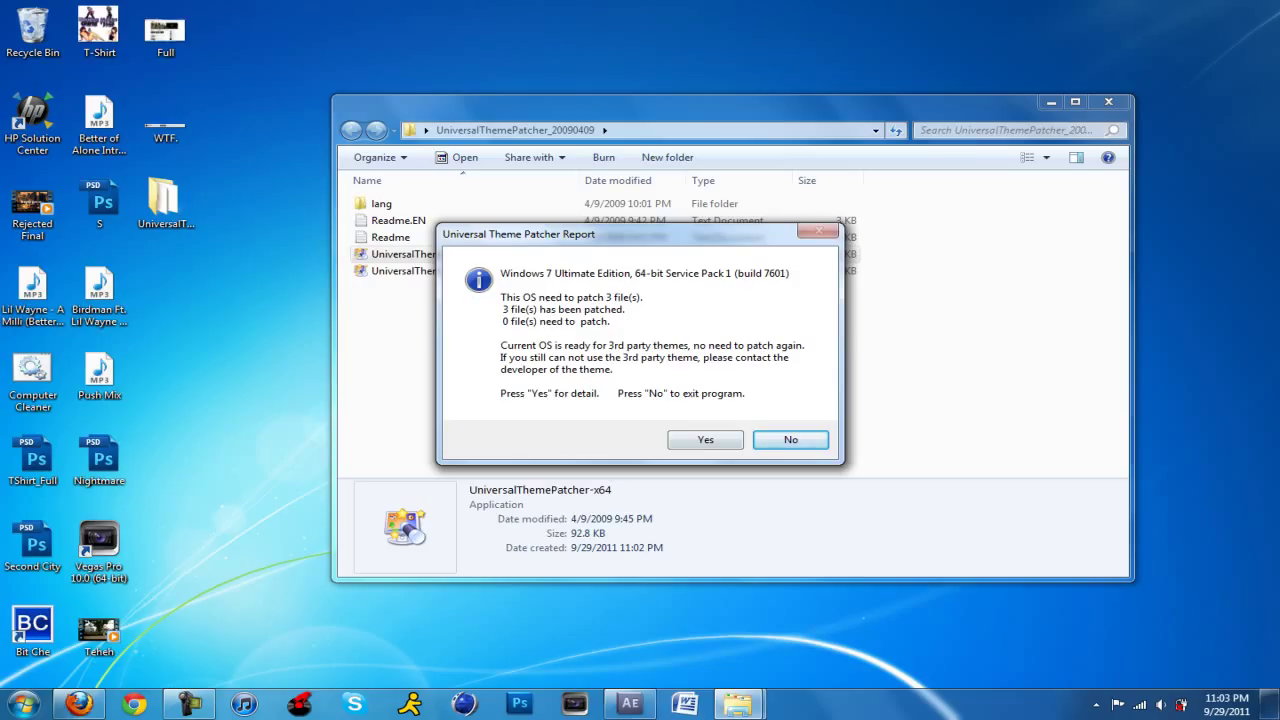
- View the patch details of the three theme DLL files, and close the patcher and its folder
{"action": "left_click", "coordinate": [705, 439]}
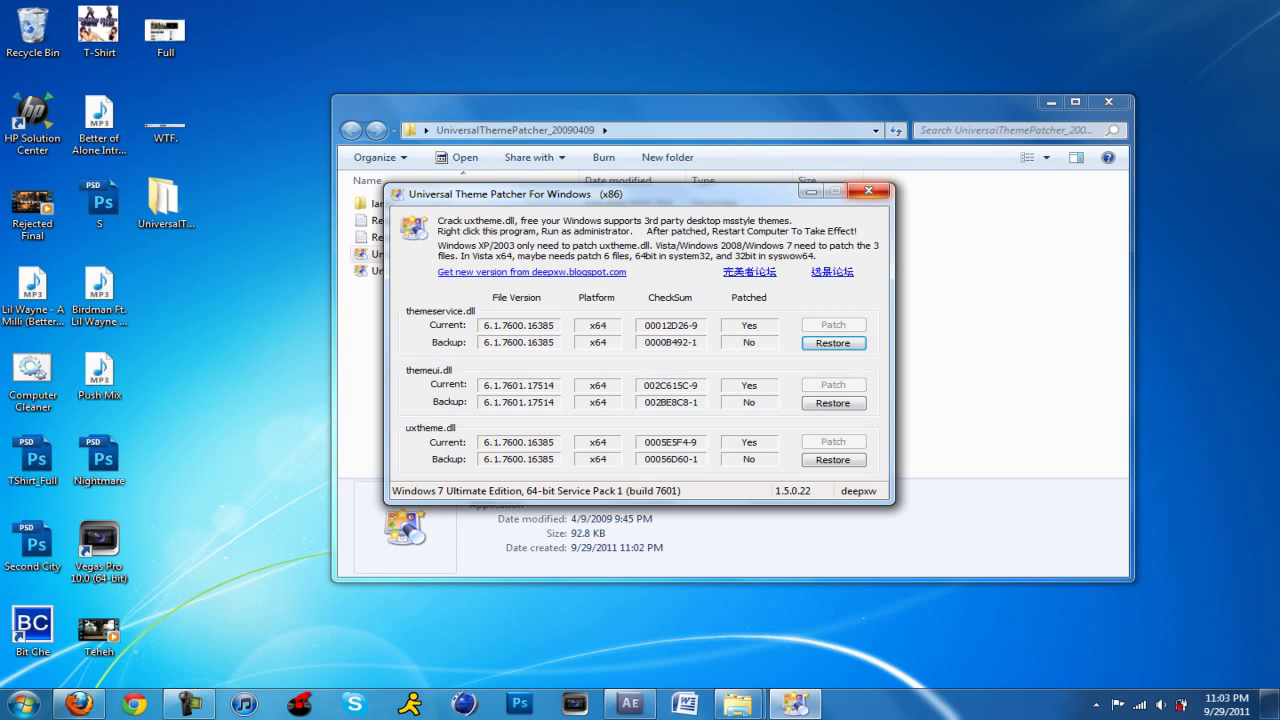
{"action": "left_click", "coordinate": [868, 190]}
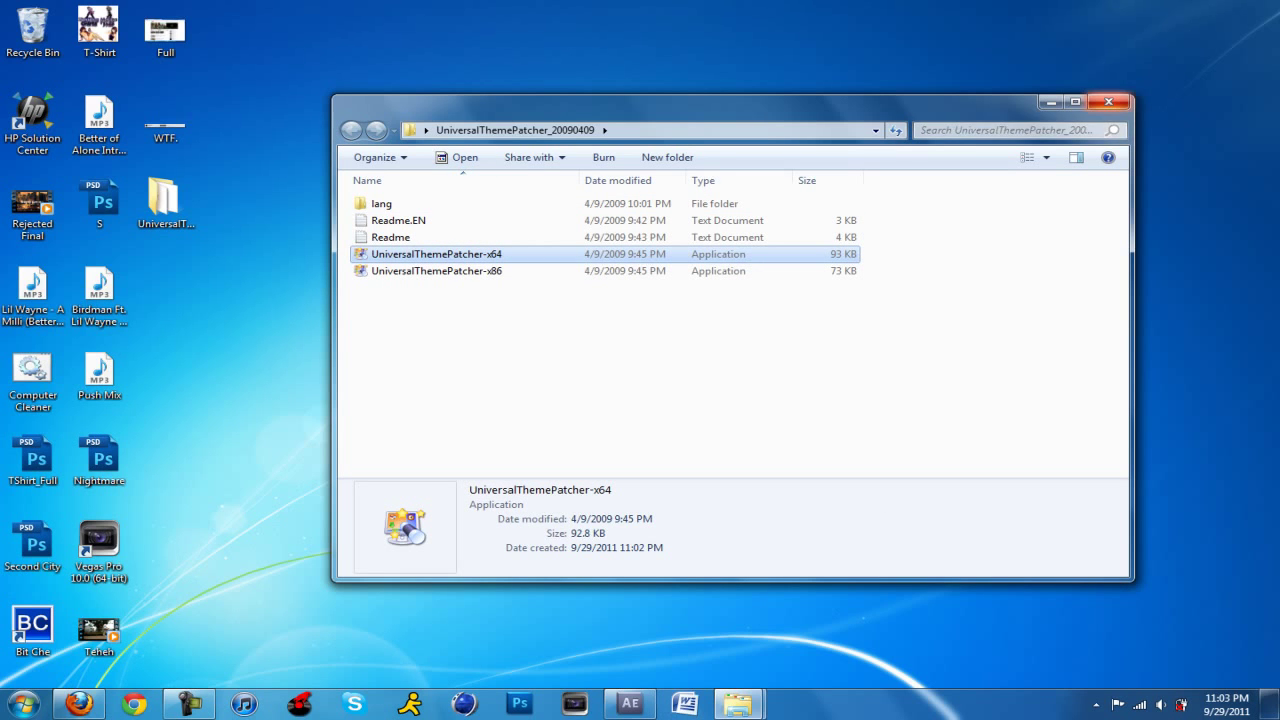
{"action": "left_click", "coordinate": [1108, 102]}
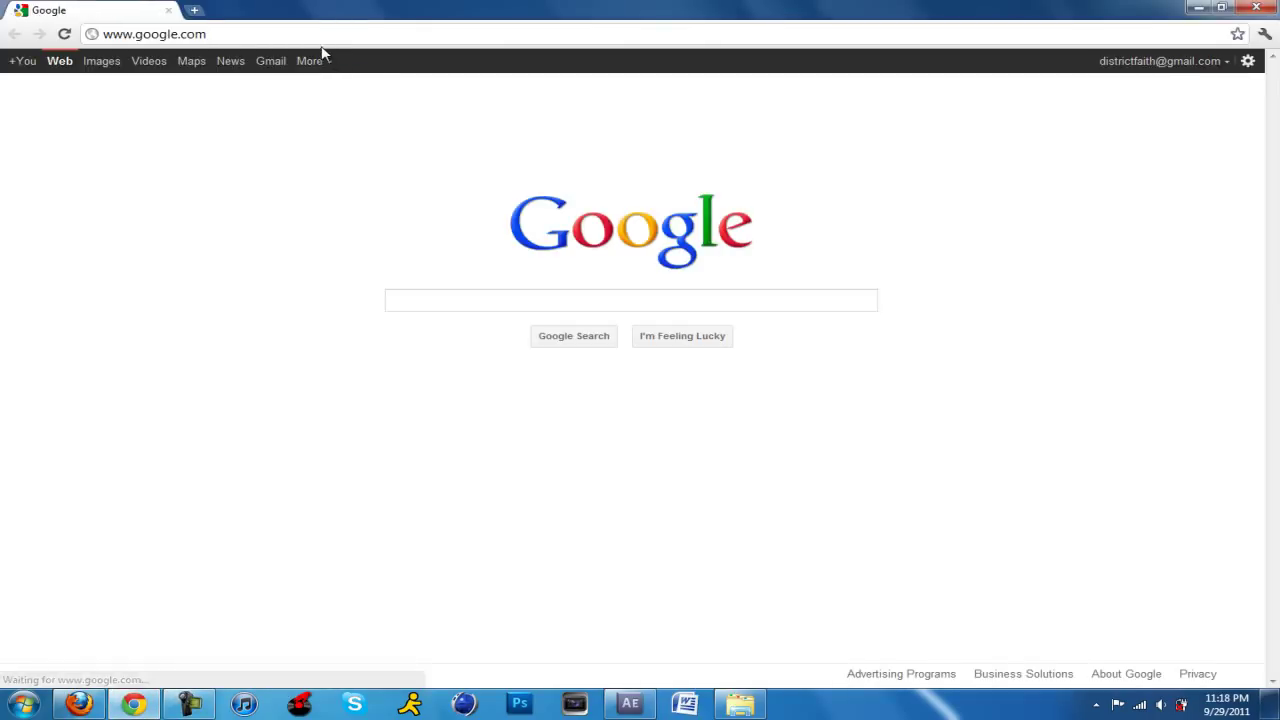
- Download the windows_8_vs_for_win7 theme archive in Chrome from the copied link
{"action": "left_click", "coordinate": [321, 42]}
{"action": "key", "text": "ctrl+v"}
{"action": "key", "text": "Return"}
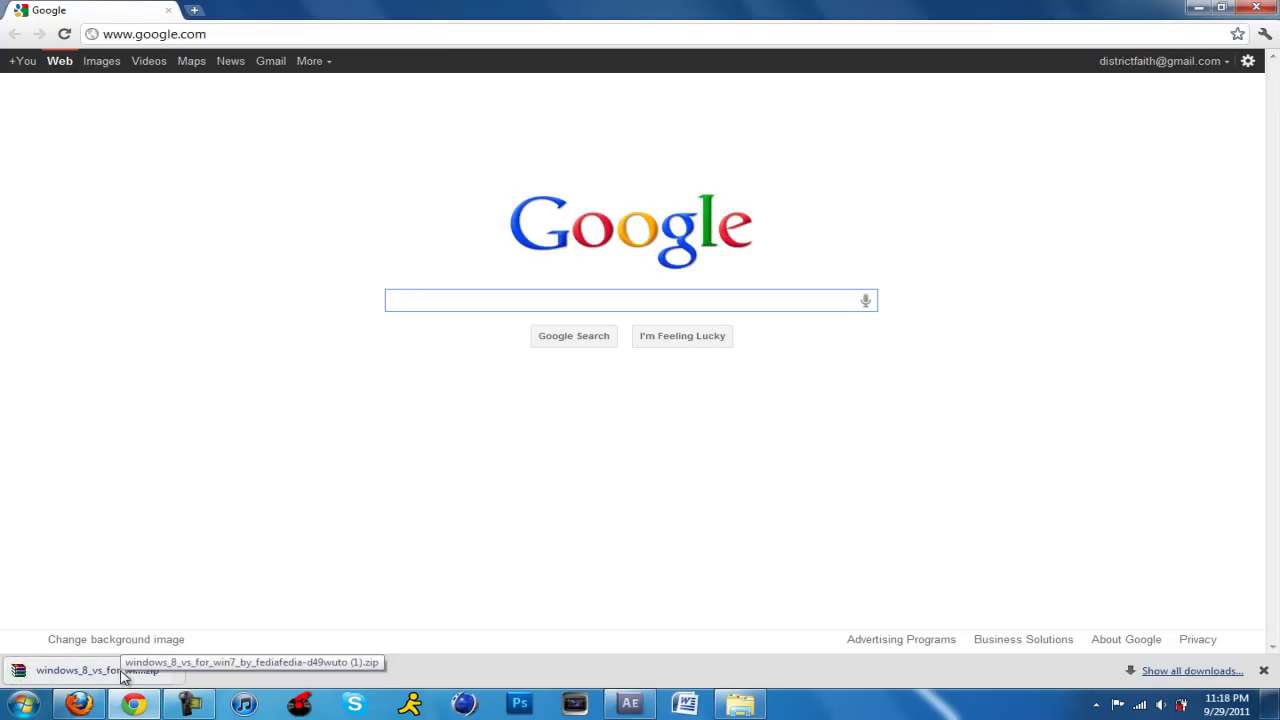
- Extract the "Theme for Windows 7" folder from the downloaded archive to the Desktop and close the archive and browser
{"action": "left_click", "coordinate": [134, 678]}
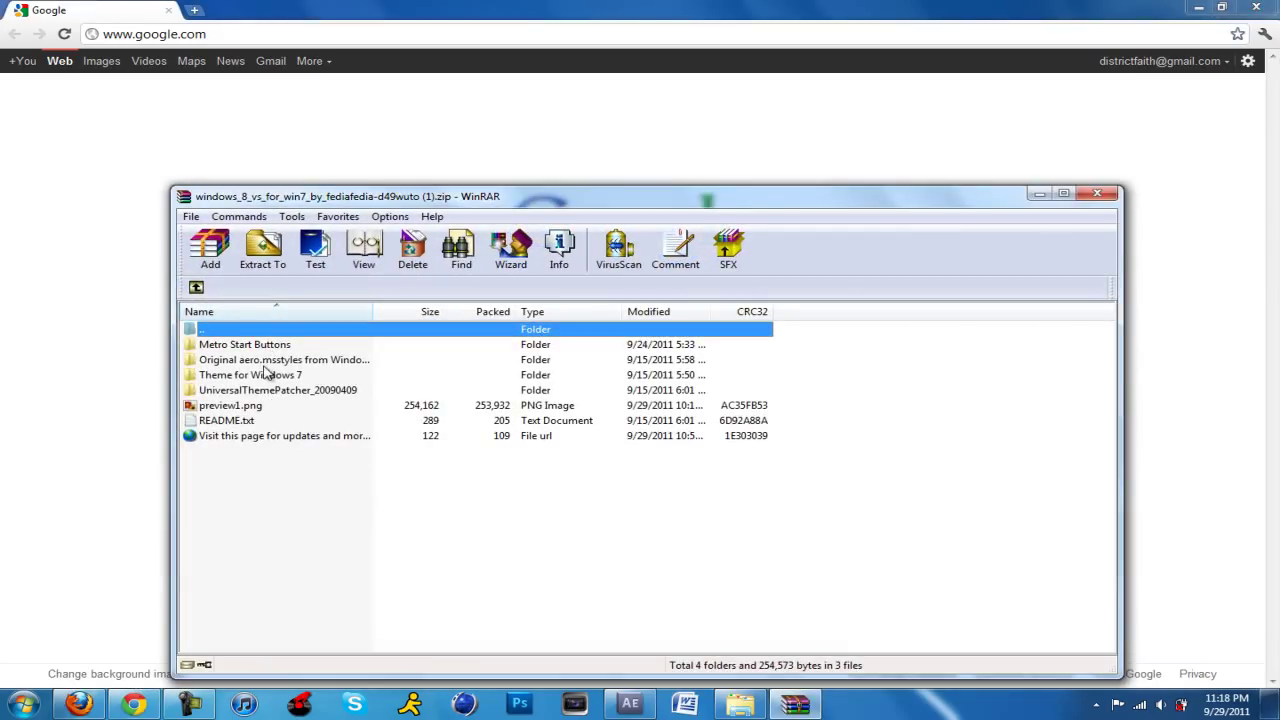
{"action": "left_click", "coordinate": [252, 377]}
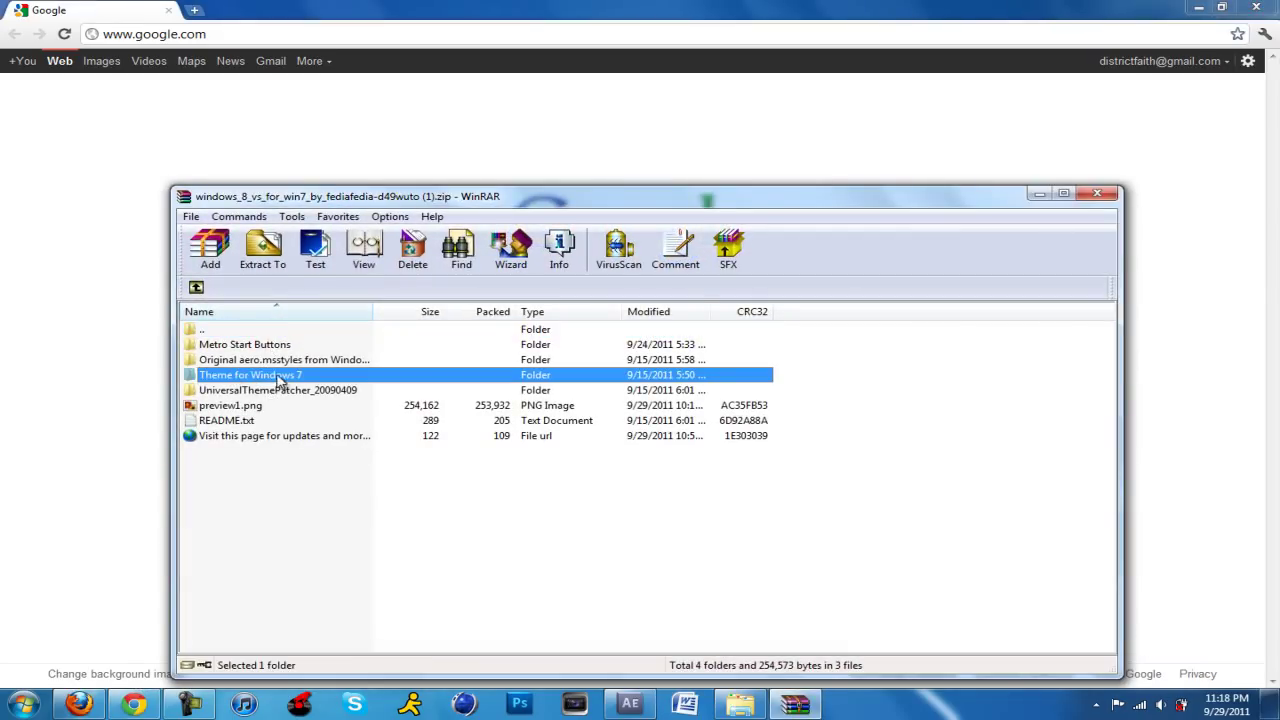
{"action": "left_click", "coordinate": [262, 250]}
{"action": "left_click", "coordinate": [645, 346]}
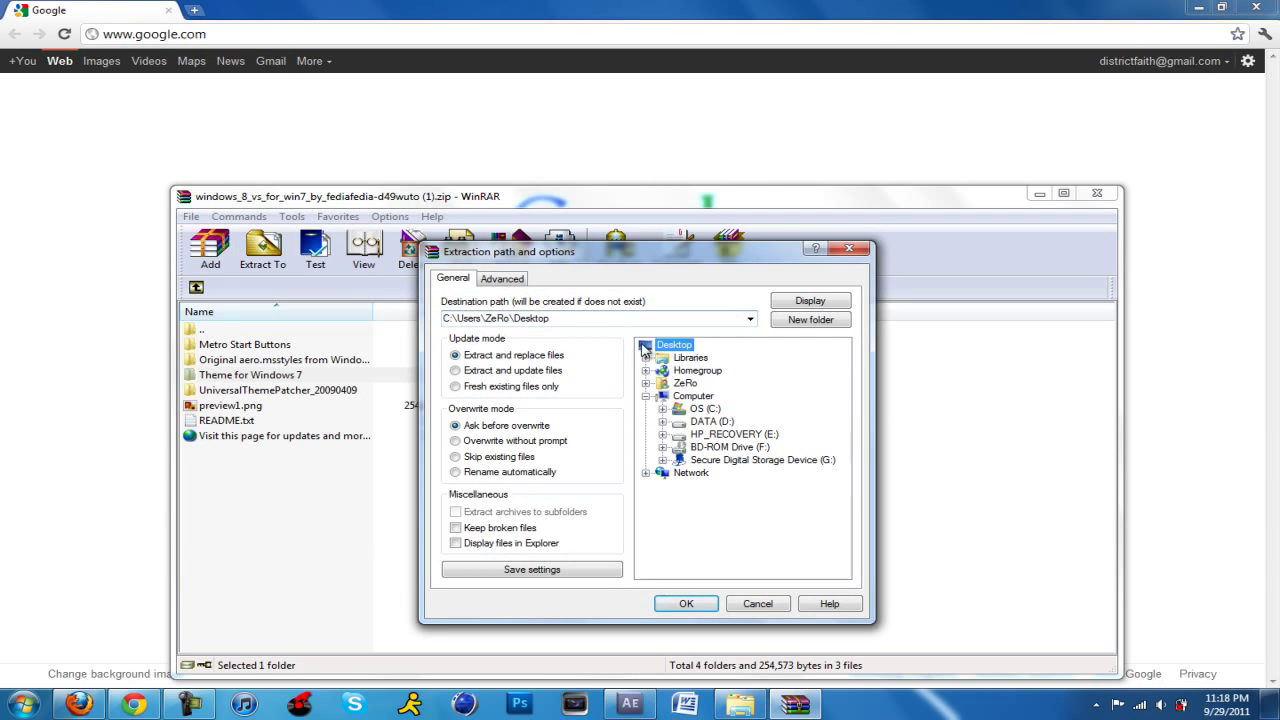
{"action": "left_click", "coordinate": [686, 603]}
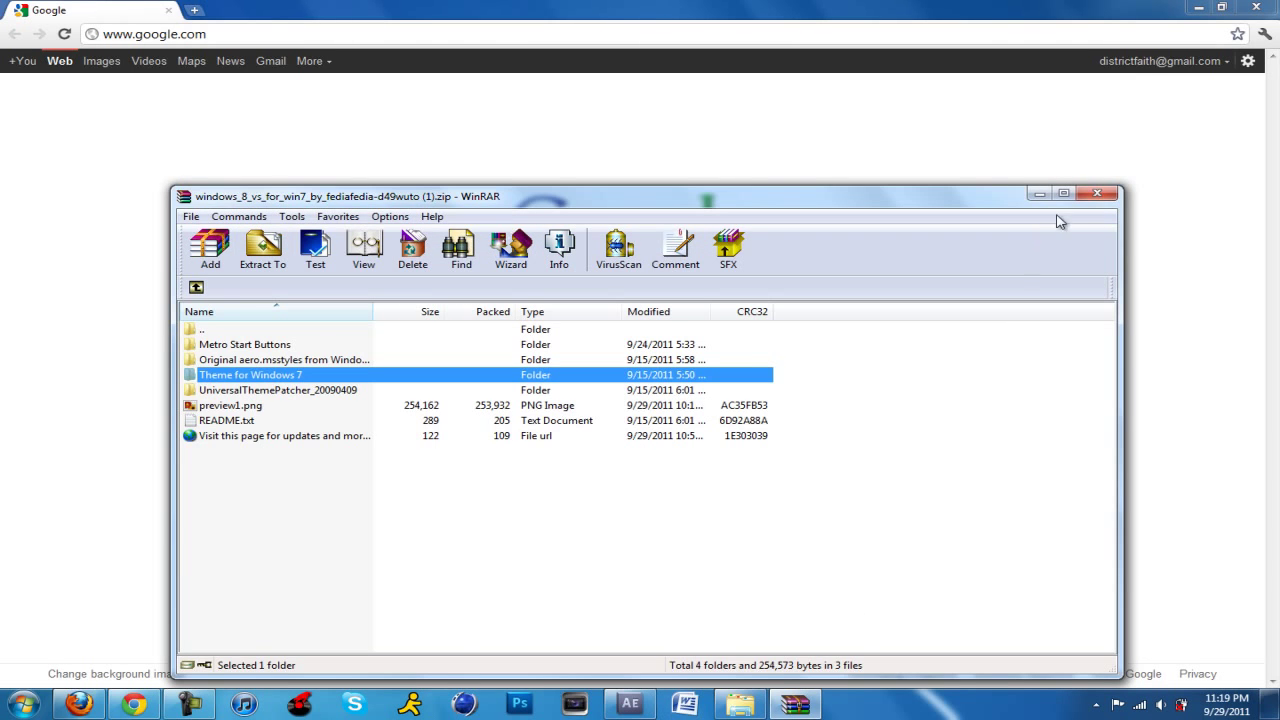
{"action": "left_click", "coordinate": [1097, 193]}
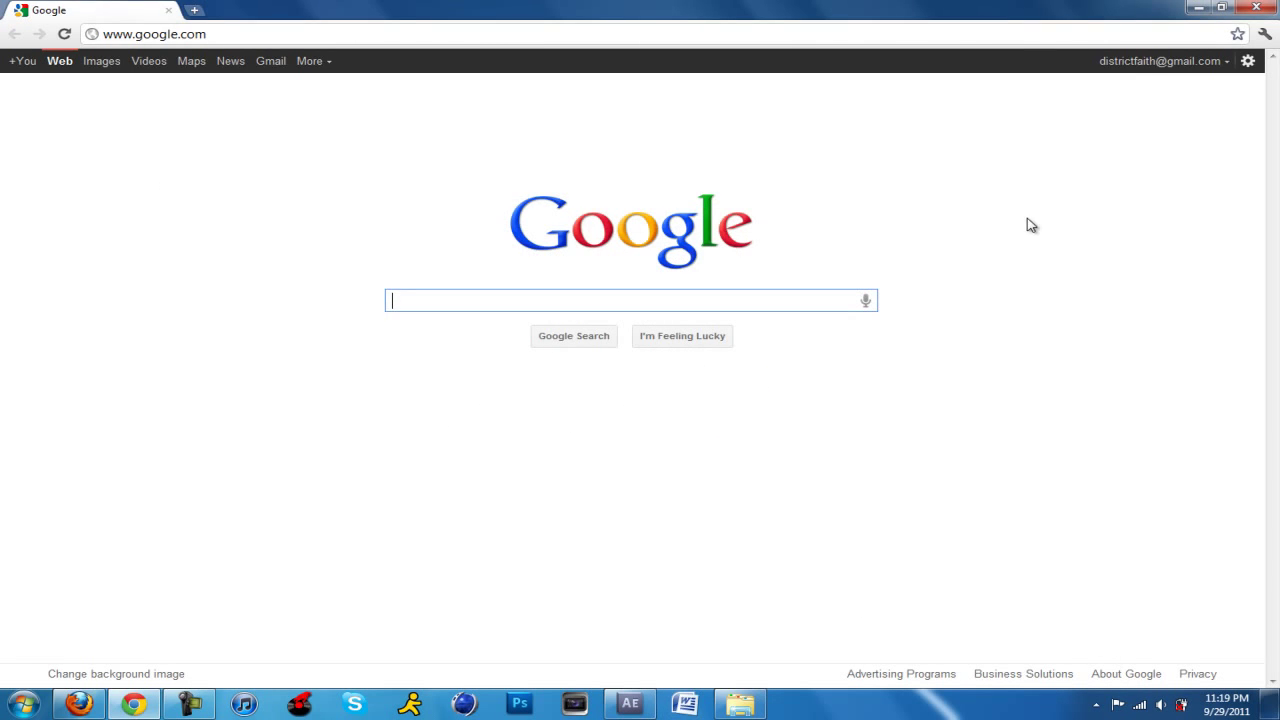
{"action": "left_click", "coordinate": [1256, 7]}
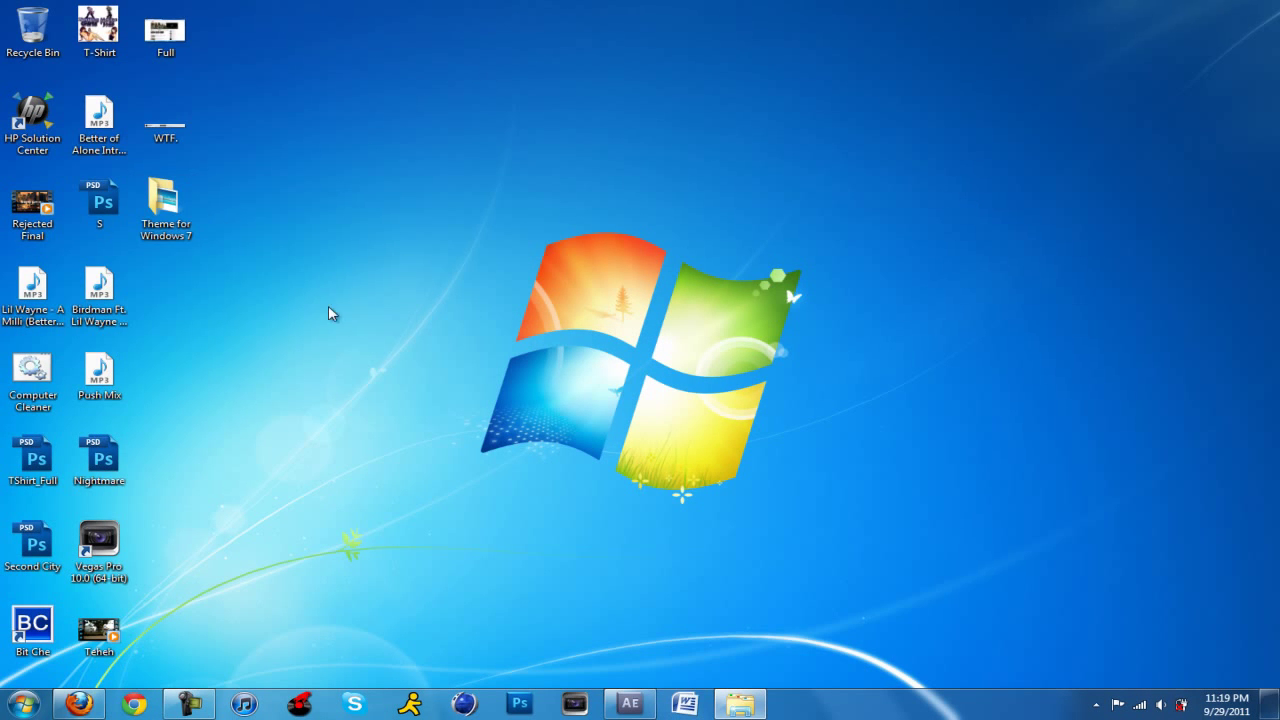
- Show the full path of the C:\Windows\Resources\Themes folder in Explorer and go back to Computer
{"action": "left_click", "coordinate": [740, 704]}
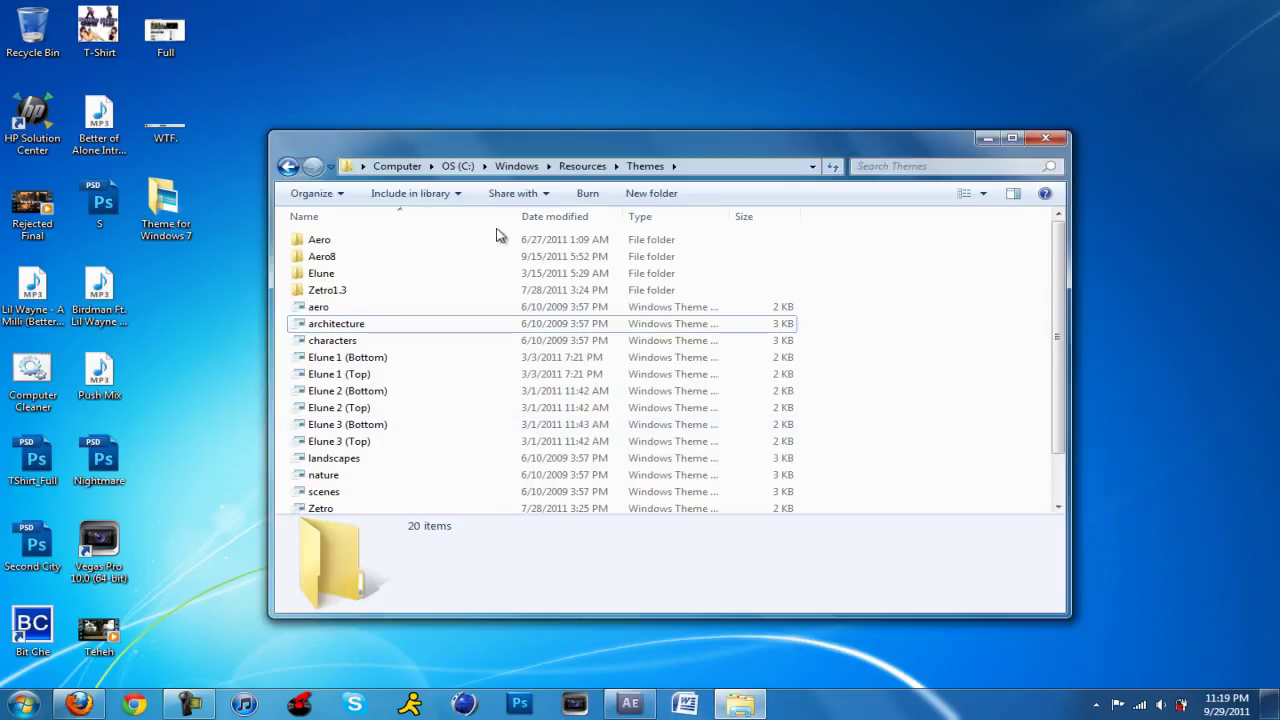
{"action": "left_click", "coordinate": [697, 168]}
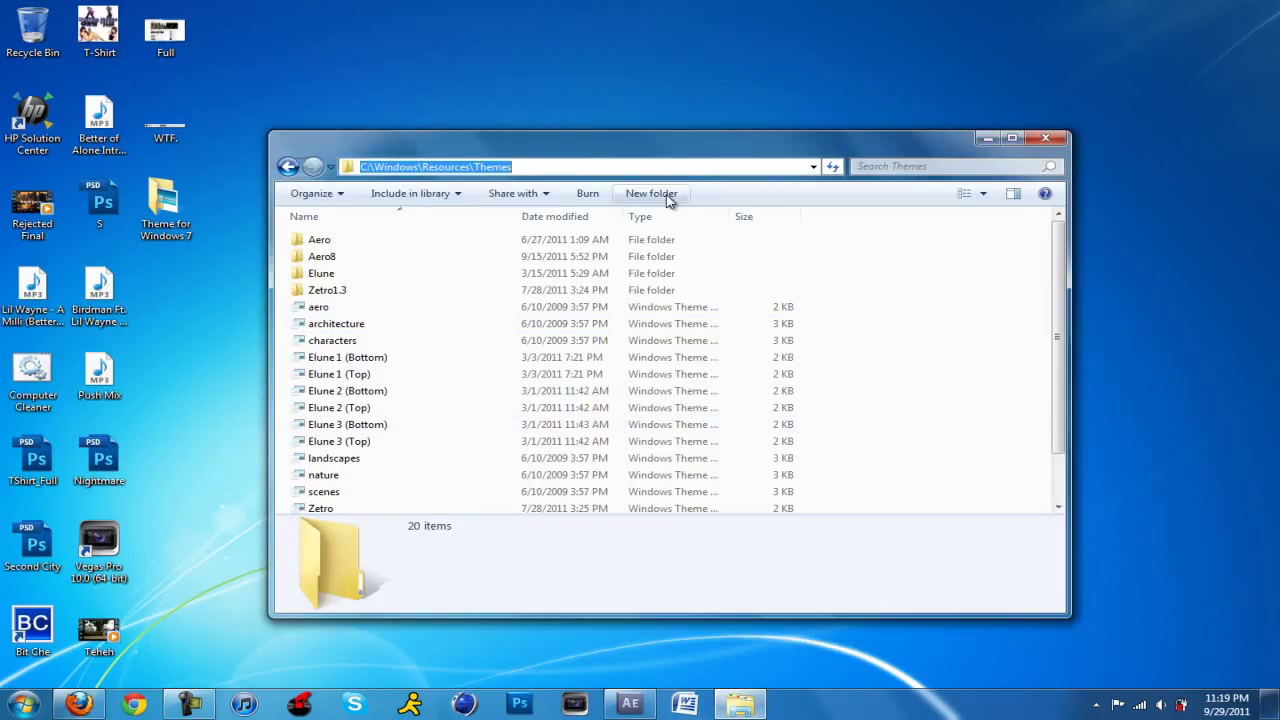
{"action": "left_click", "coordinate": [524, 170]}
{"action": "left_click_drag", "start_coordinate": [524, 170], "coordinate": [350, 180]}
{"action": "left_click", "coordinate": [376, 168]}
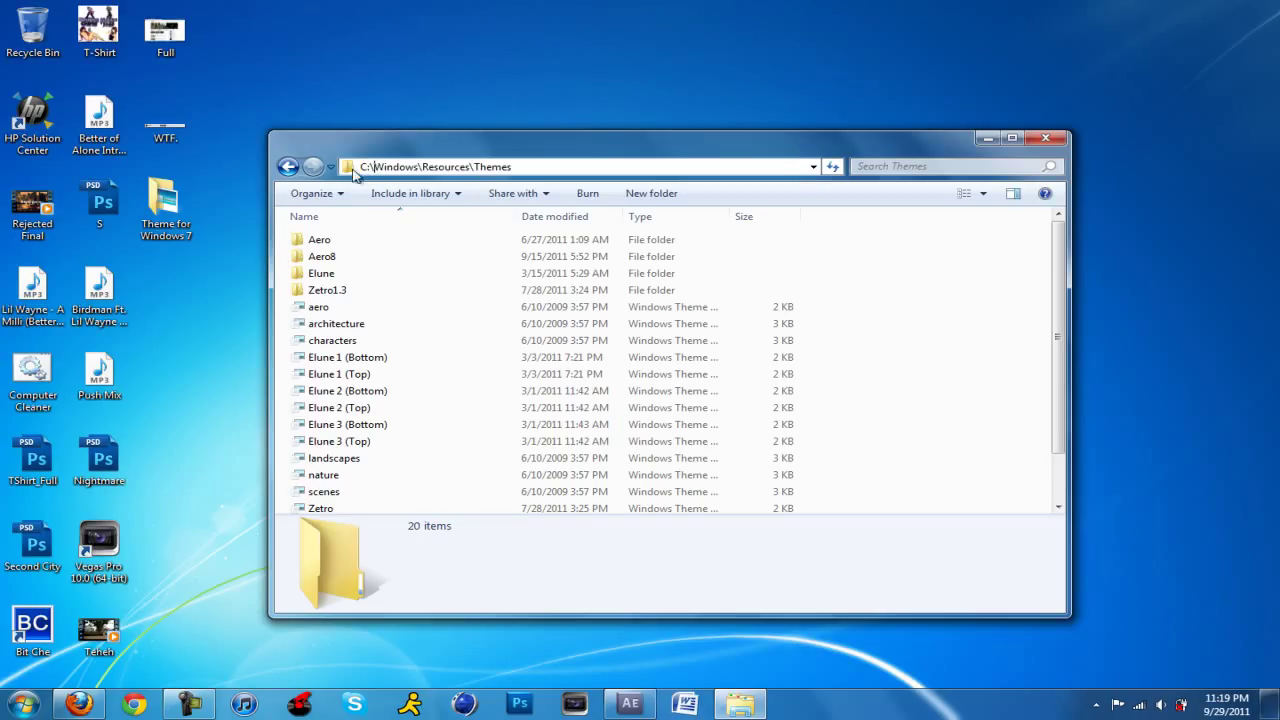
{"action": "left_click", "coordinate": [290, 167]}
{"action": "left_click", "coordinate": [290, 167]}
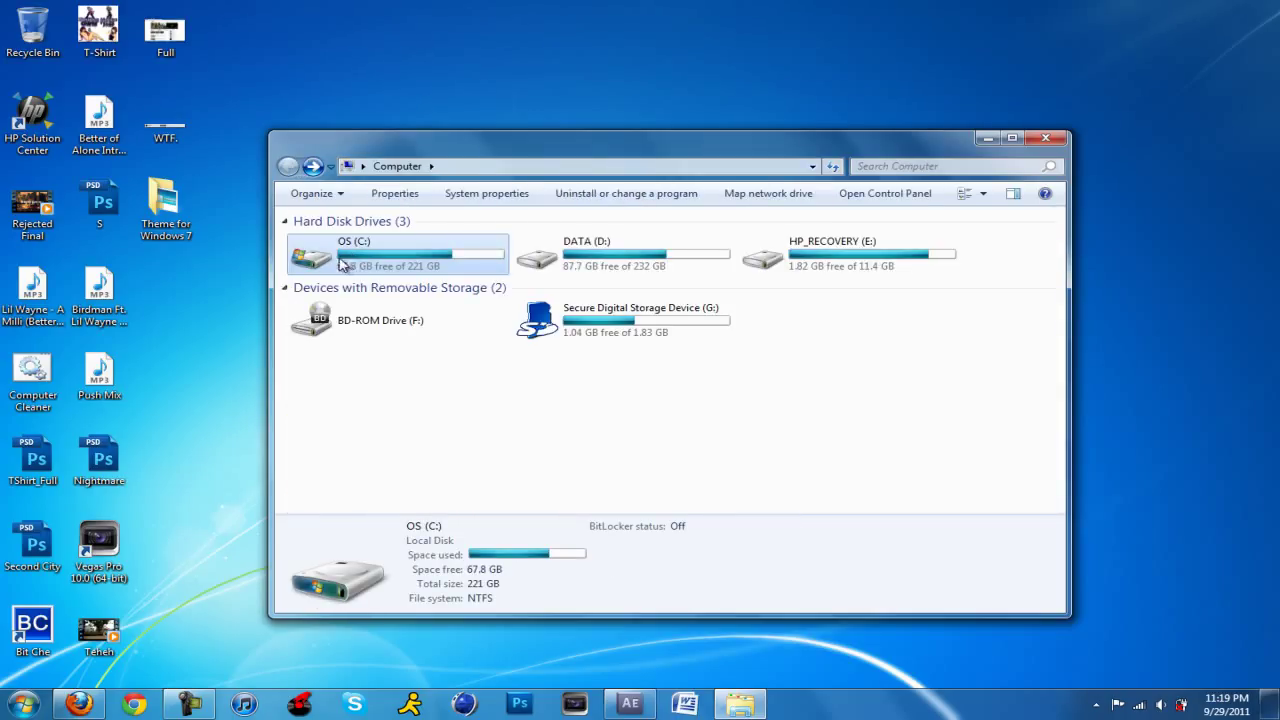
- Browse from Computer to the C:\Windows\Resources\Themes folder
{"action": "double_click", "coordinate": [378, 262]}
{"action": "scroll", "coordinate": [374, 257], "scroll_direction": "down", "scroll_amount": 6}
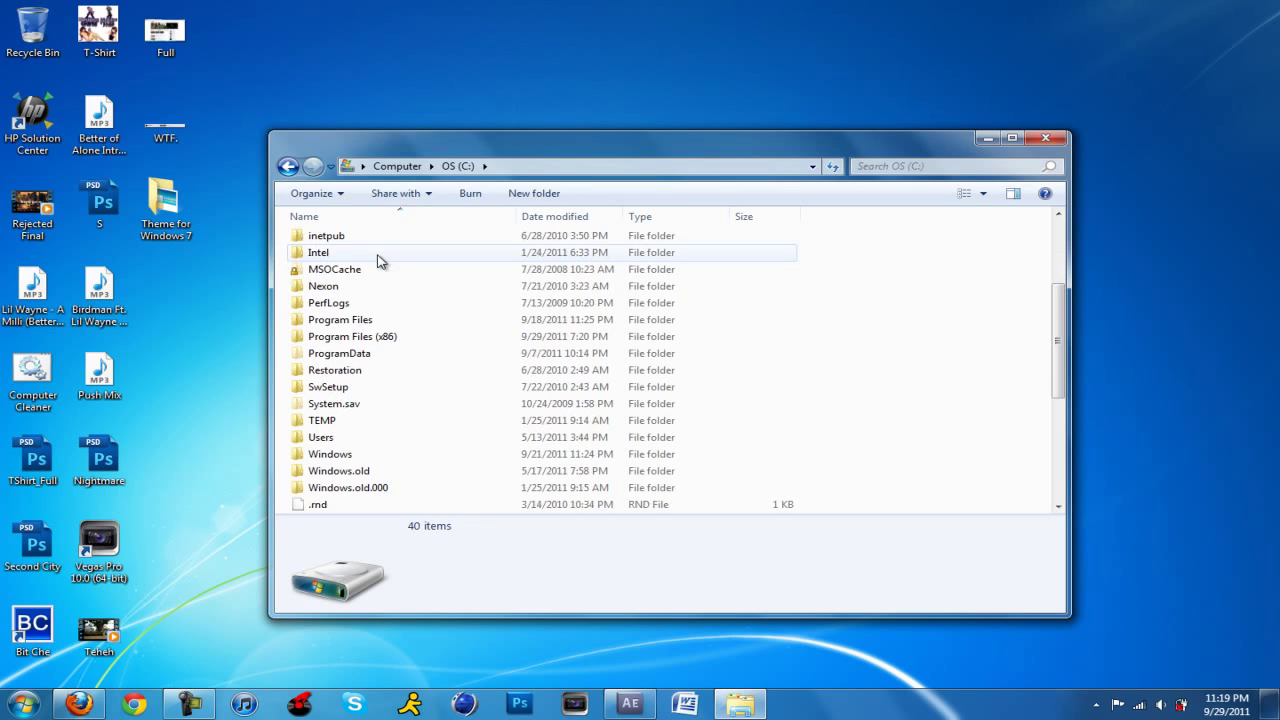
{"action": "double_click", "coordinate": [330, 454]}
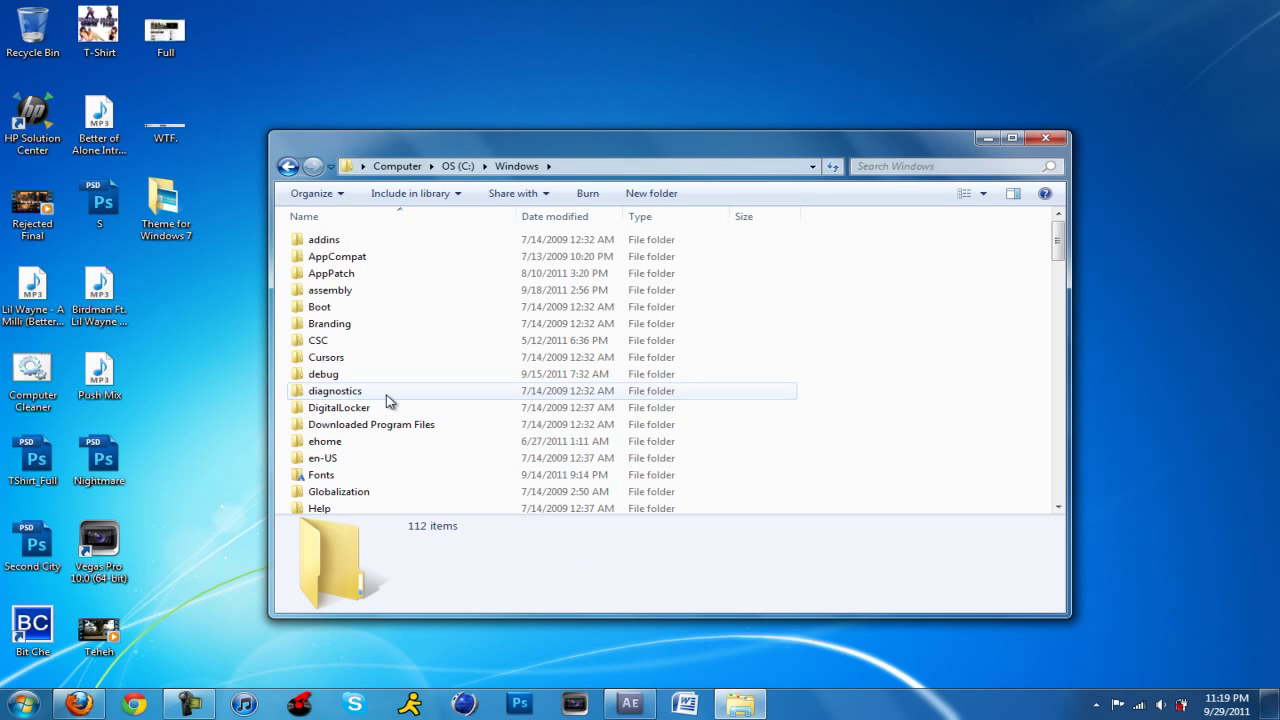
{"action": "scroll", "coordinate": [398, 410], "scroll_direction": "down", "scroll_amount": 6}
{"action": "scroll", "coordinate": [393, 405], "scroll_direction": "down", "scroll_amount": 8}
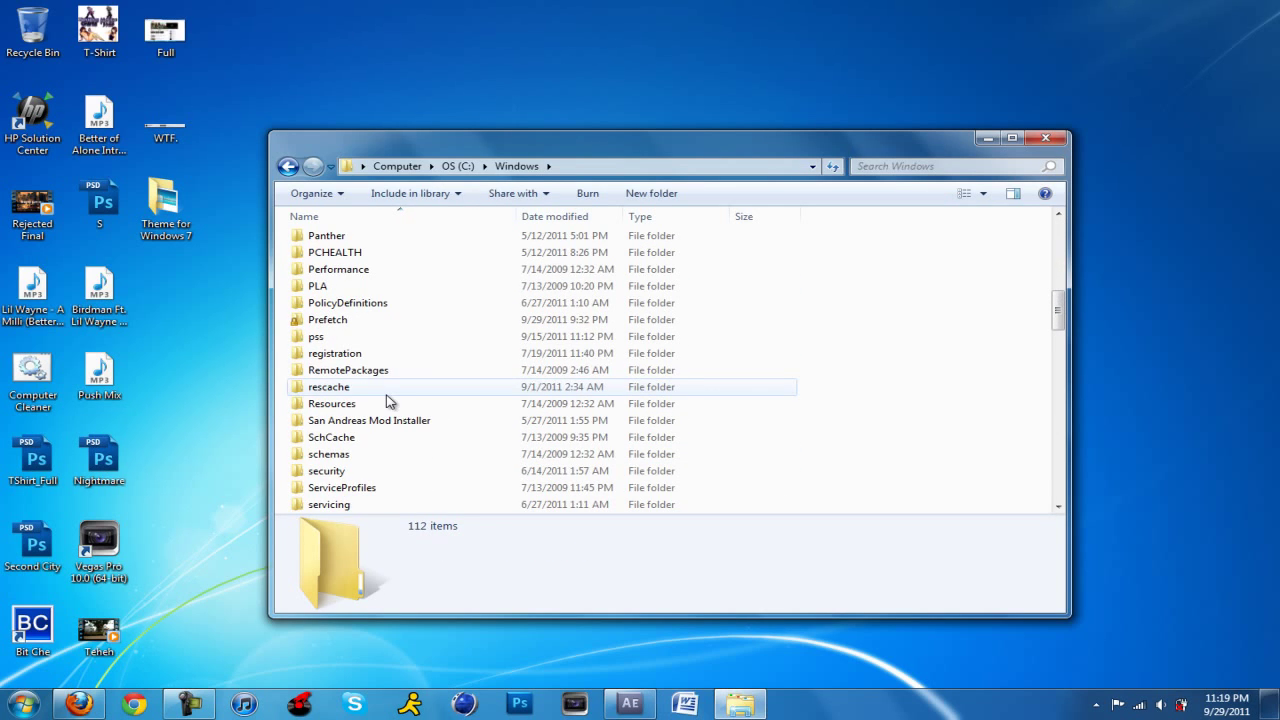
{"action": "scroll", "coordinate": [393, 405], "scroll_direction": "up", "scroll_amount": 5}
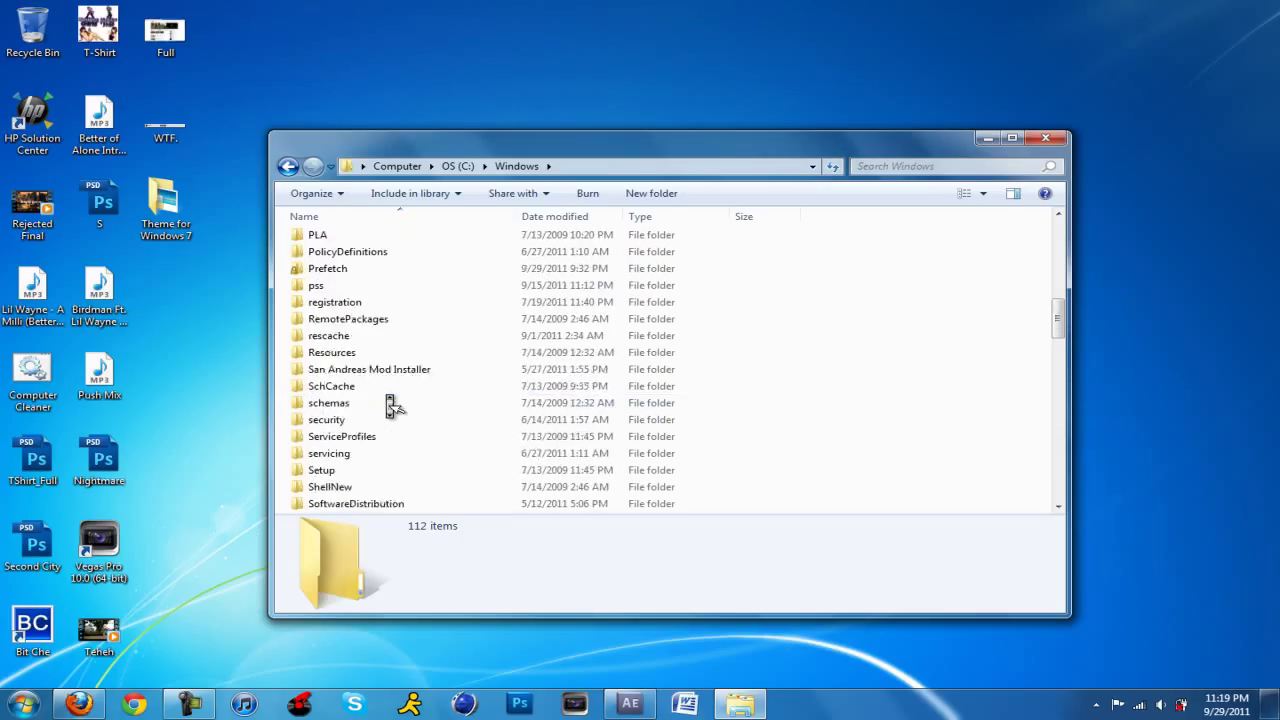
{"action": "left_click", "coordinate": [340, 370]}
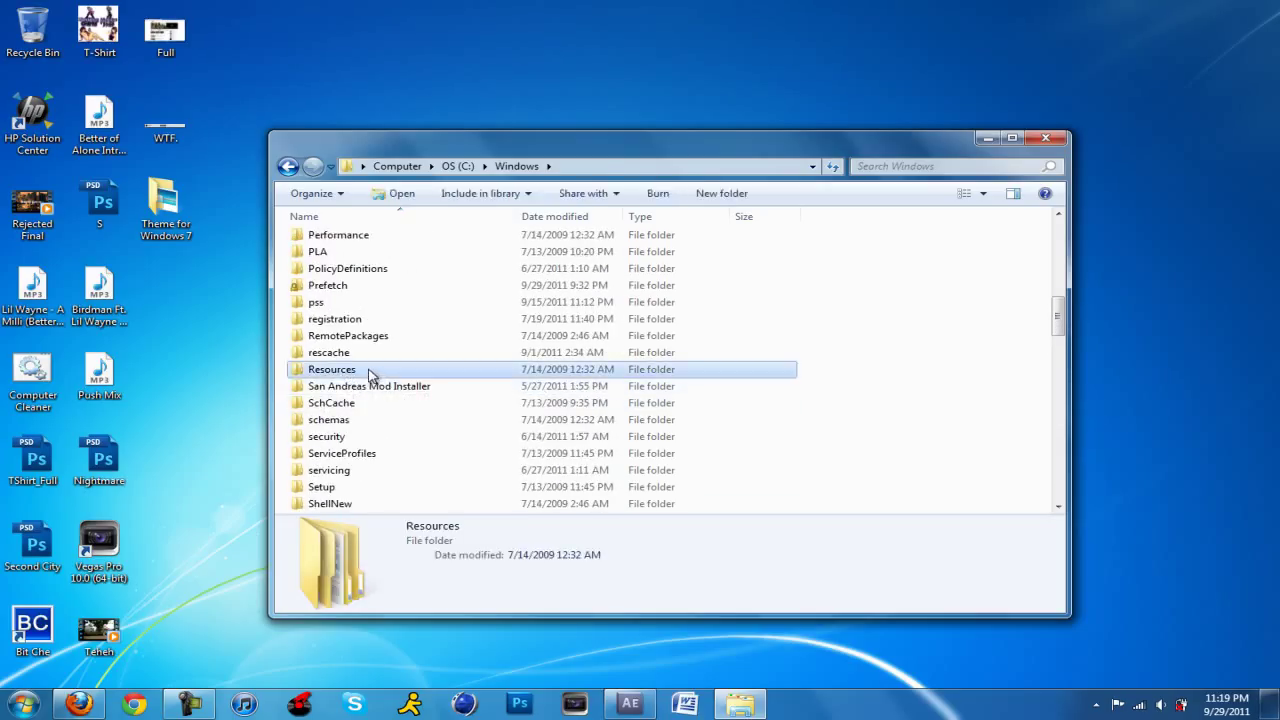
{"action": "double_click", "coordinate": [370, 375]}
{"action": "double_click", "coordinate": [328, 258]}
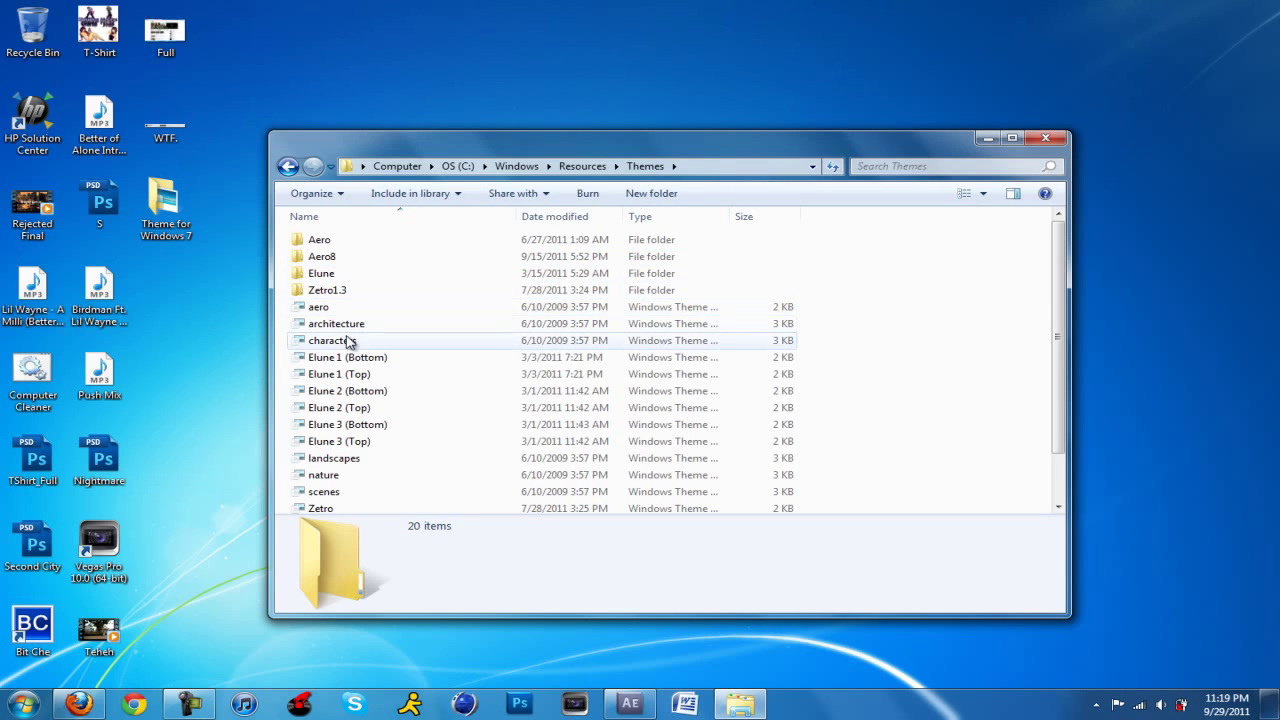
- Move the Aero8 folder and aero8 theme file from Theme for Windows 7 into Themes, replacing all duplicates and skipping items that need permission
{"action": "double_click", "coordinate": [157, 212]}
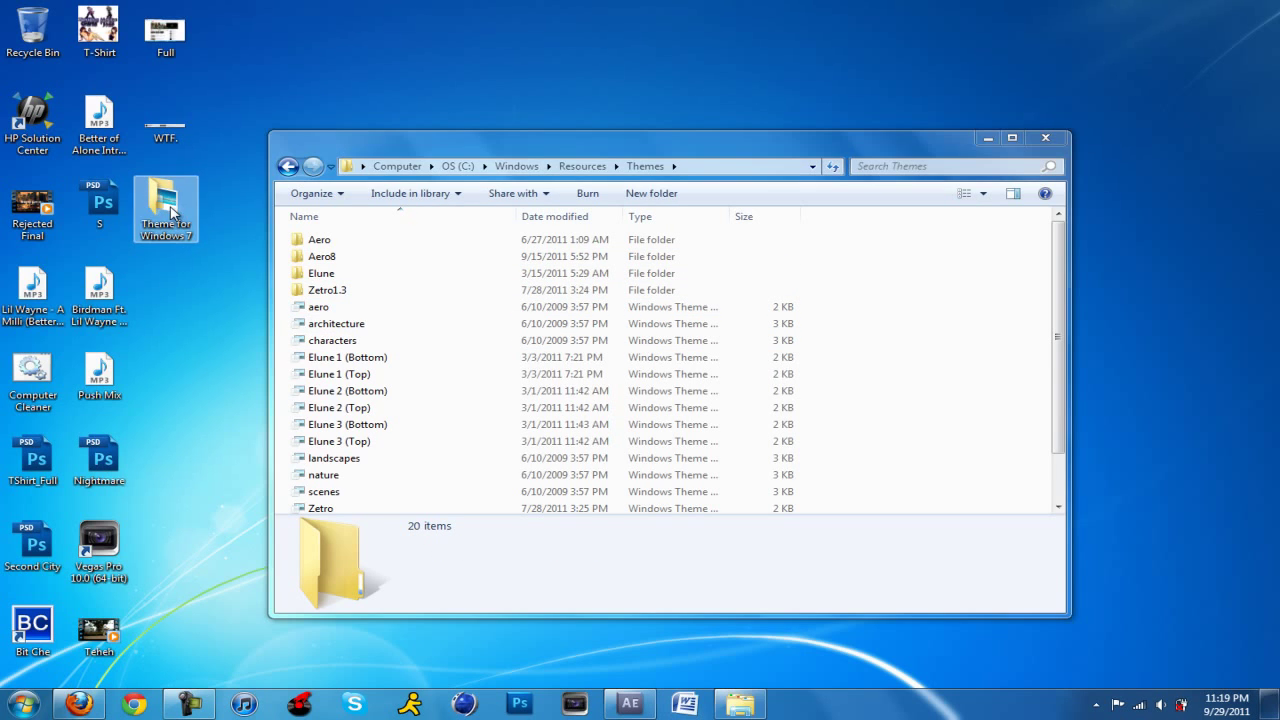
{"action": "left_click_drag", "start_coordinate": [407, 119], "coordinate": [778, 201]}
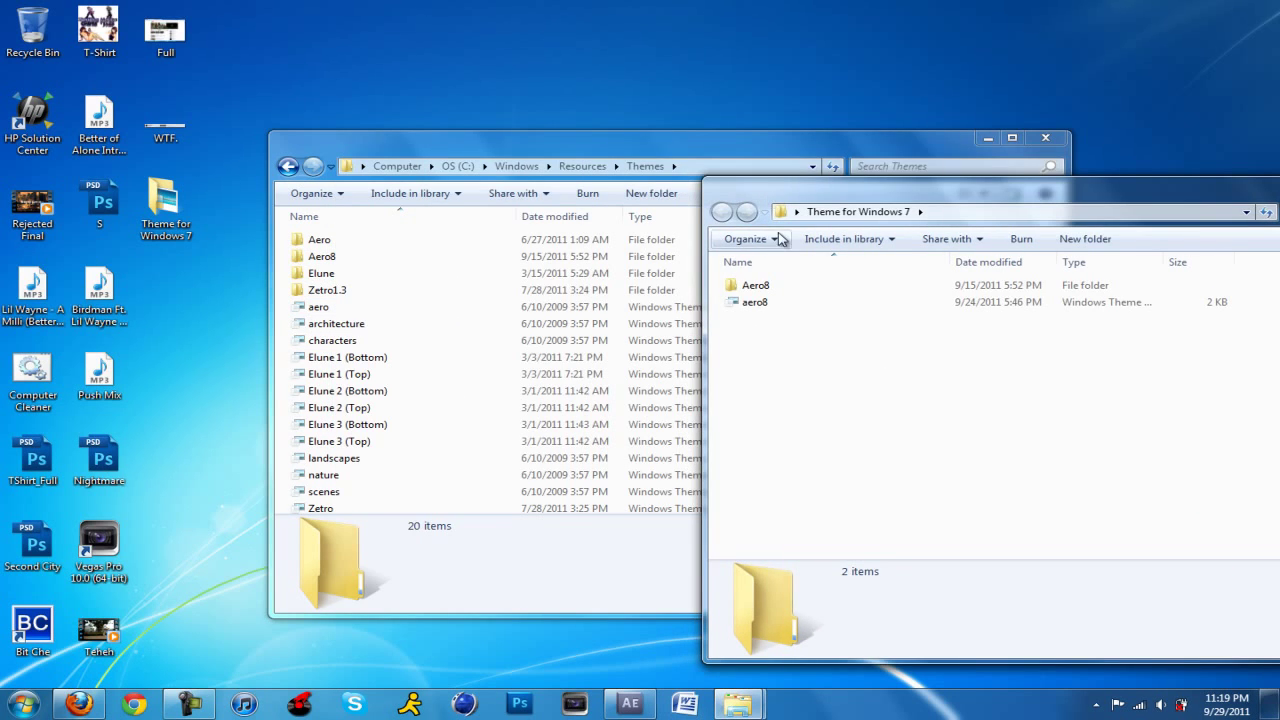
{"action": "left_click_drag", "start_coordinate": [805, 352], "coordinate": [601, 315]}
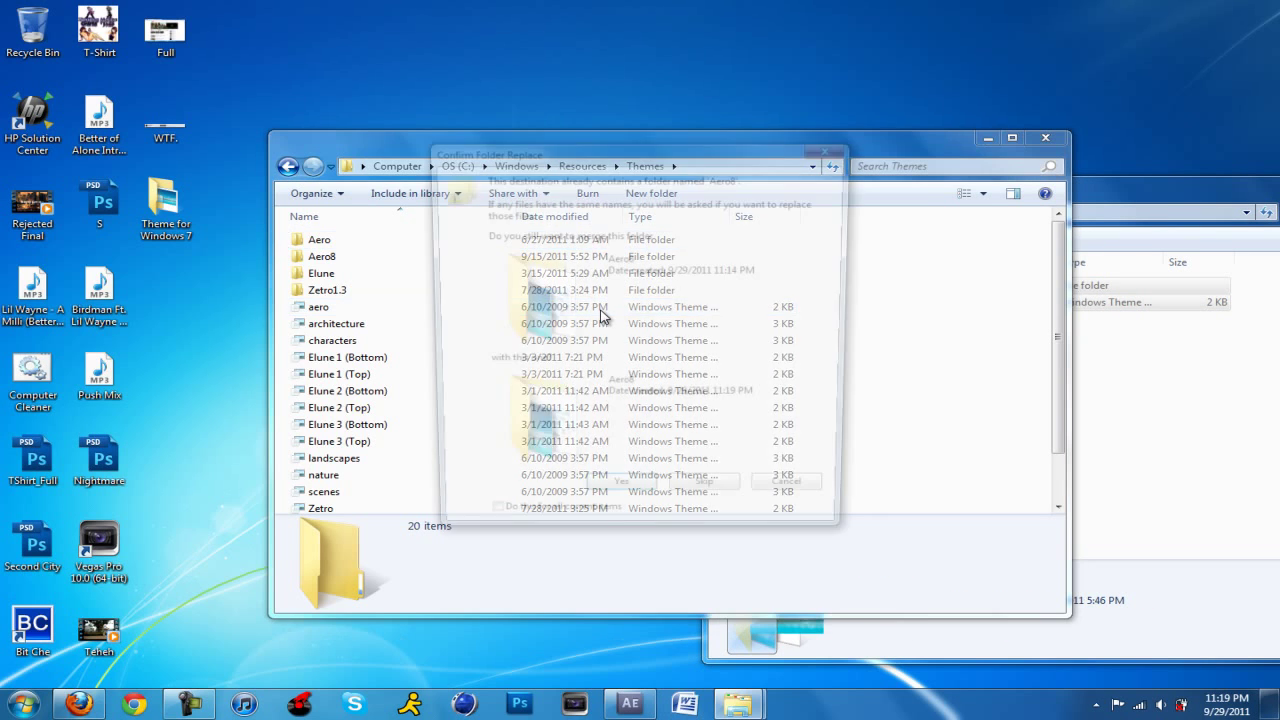
{"action": "left_click", "coordinate": [484, 526]}
{"action": "left_click", "coordinate": [603, 502]}
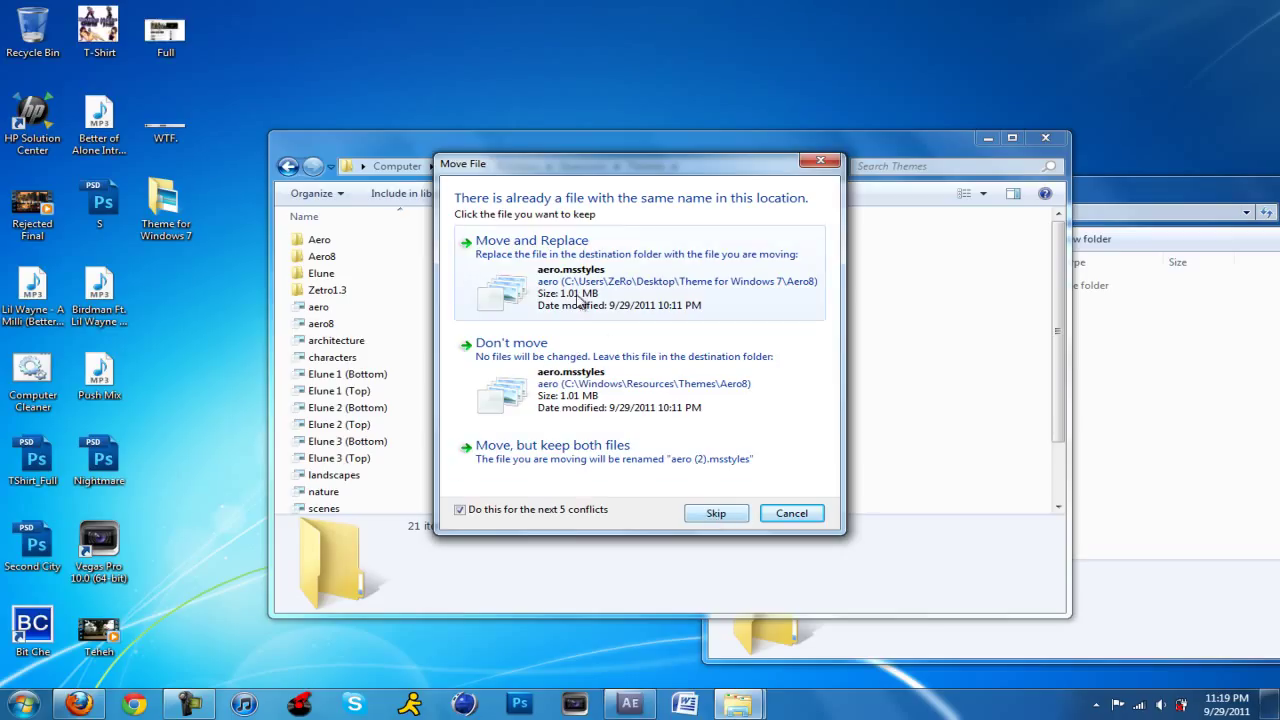
{"action": "left_click", "coordinate": [566, 289]}
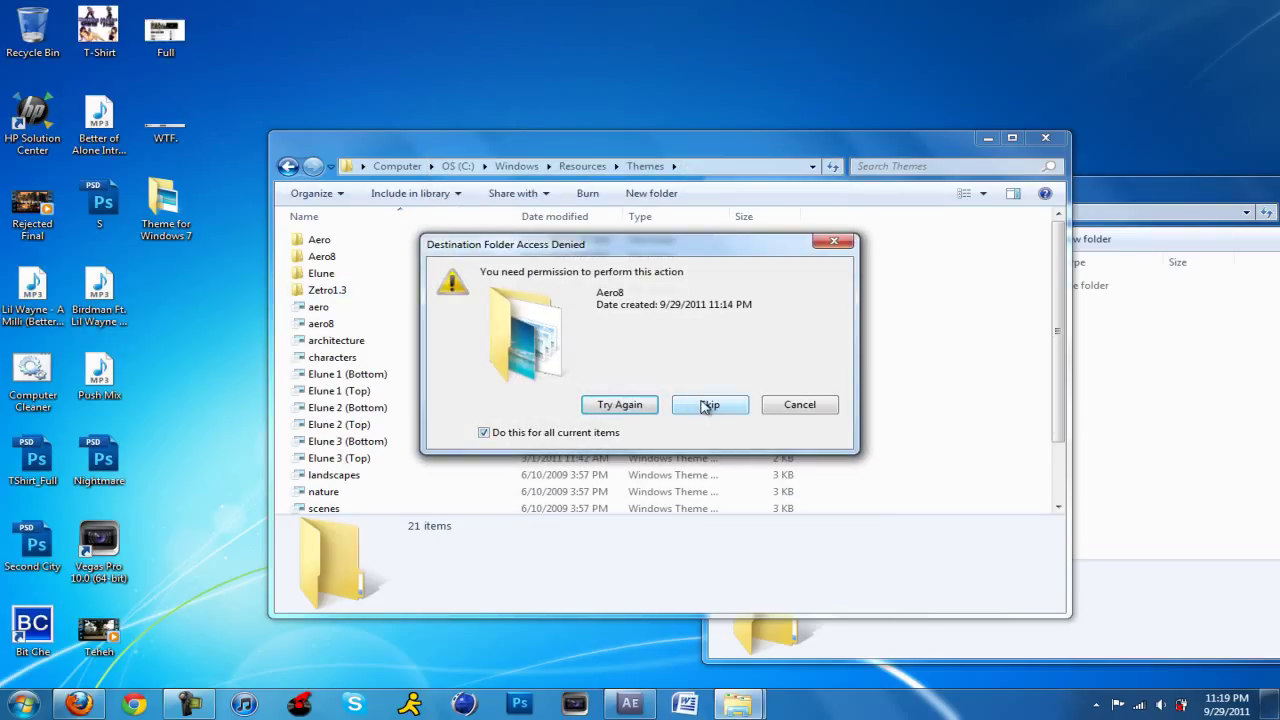
{"action": "left_click", "coordinate": [706, 405]}
- Apply the aero8 theme from the Themes folder and close both folder windows
{"action": "left_click", "coordinate": [410, 357]}
{"action": "left_click", "coordinate": [358, 324]}
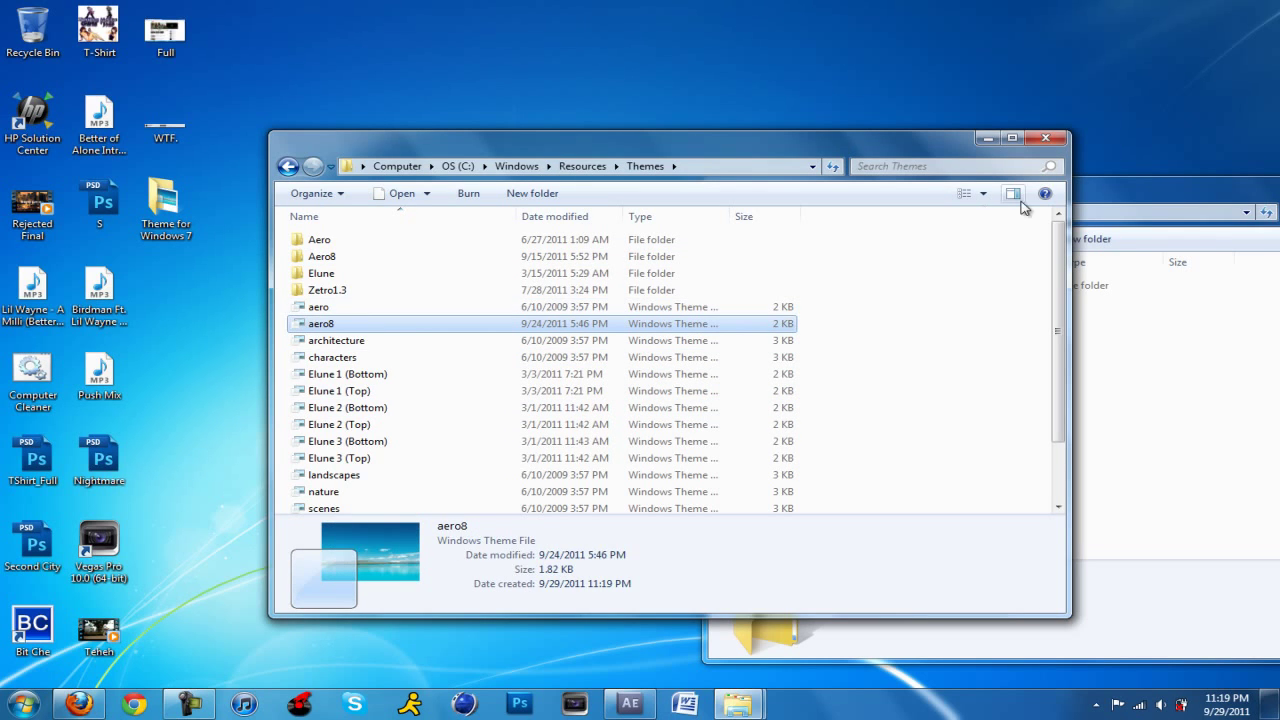
{"action": "left_click", "coordinate": [1183, 198]}
{"action": "left_click_drag", "start_coordinate": [1183, 198], "coordinate": [923, 212]}
{"action": "left_click", "coordinate": [1162, 198]}
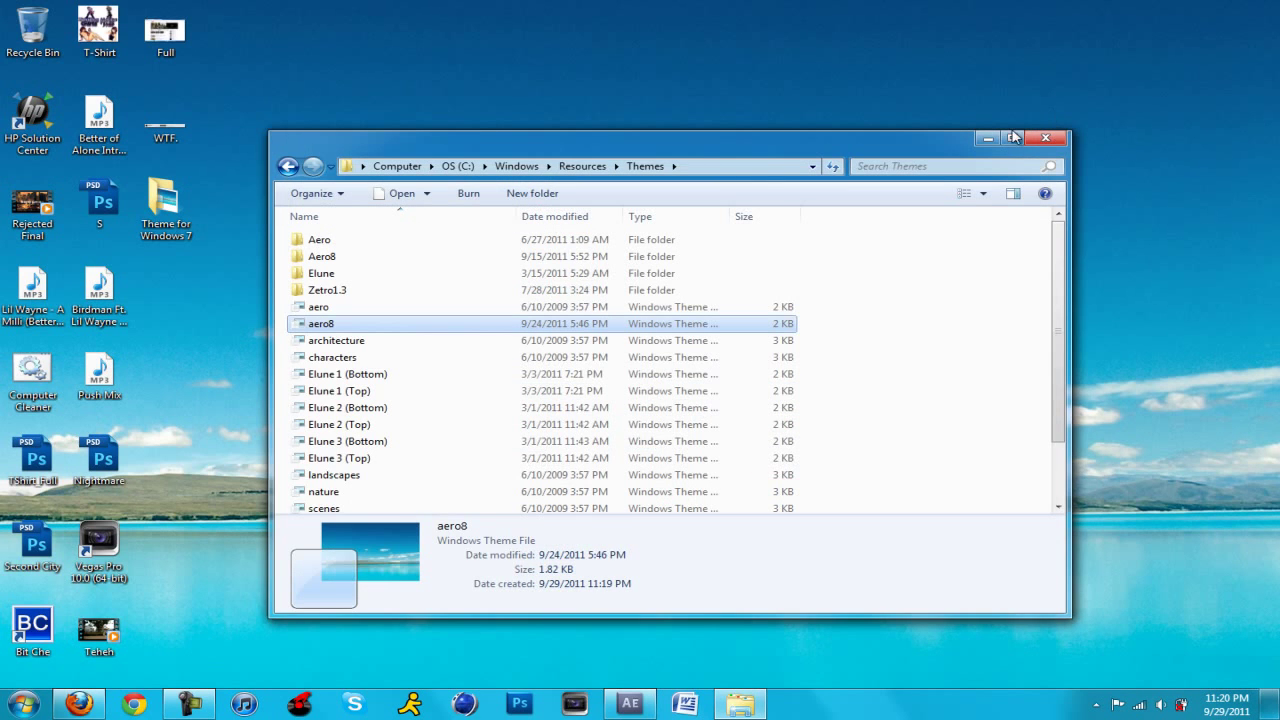
{"action": "left_click", "coordinate": [1043, 139]}
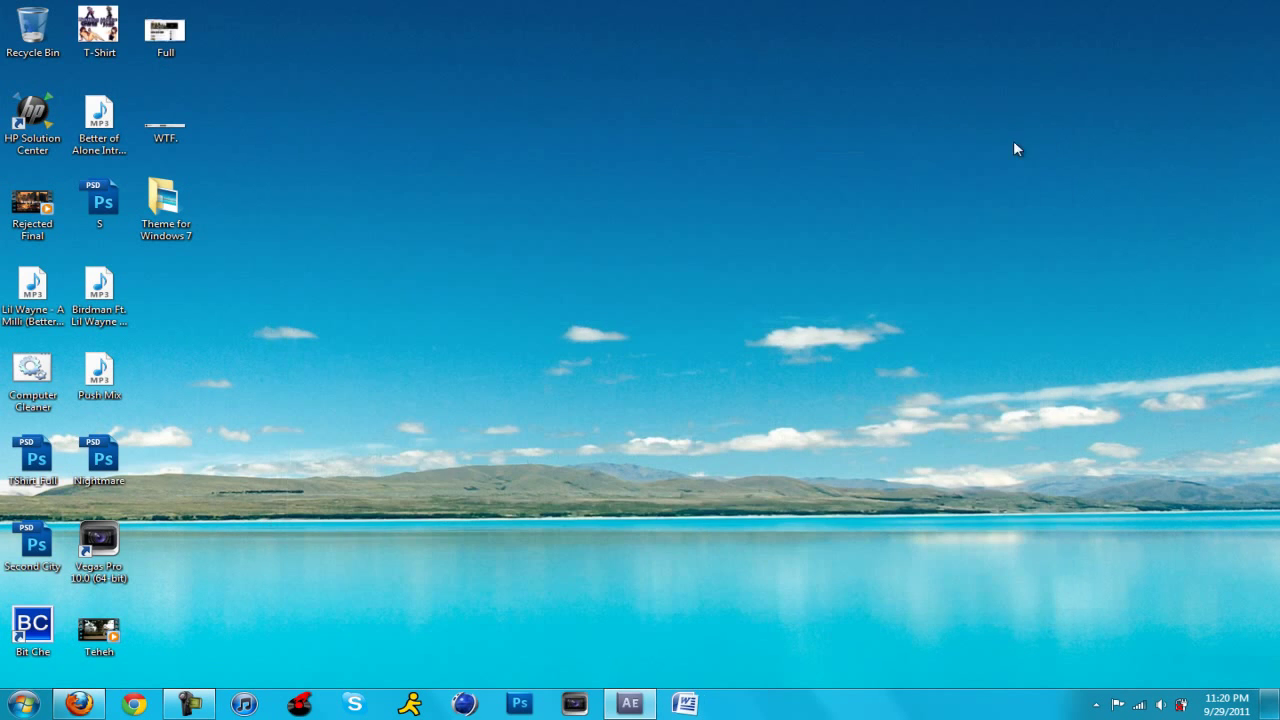
{"action": "left_click_drag", "start_coordinate": [806, 500], "coordinate": [491, 291]}
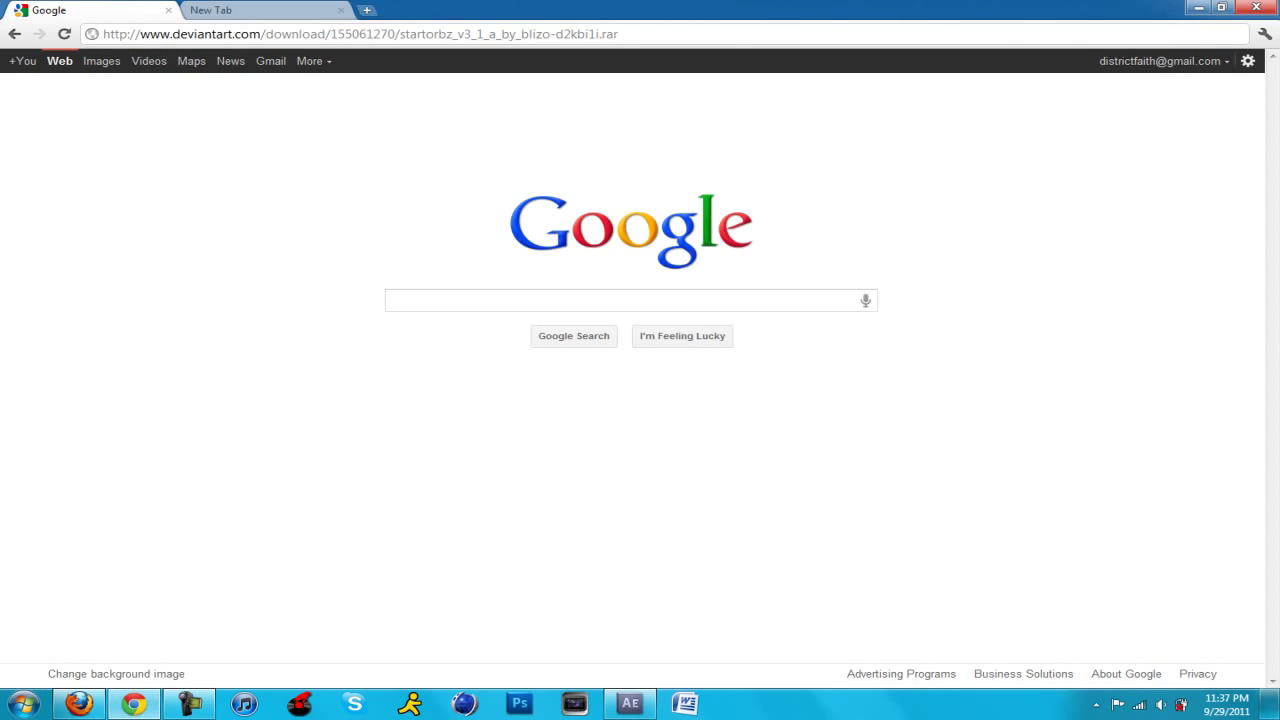
- Download the startorbz_v3_1_a archive from its DeviantArt link in Chrome and extract StartOrbz Studio 2.1.exe to the Desktop
{"action": "left_click", "coordinate": [360, 34]}
{"action": "key", "text": "Return"}
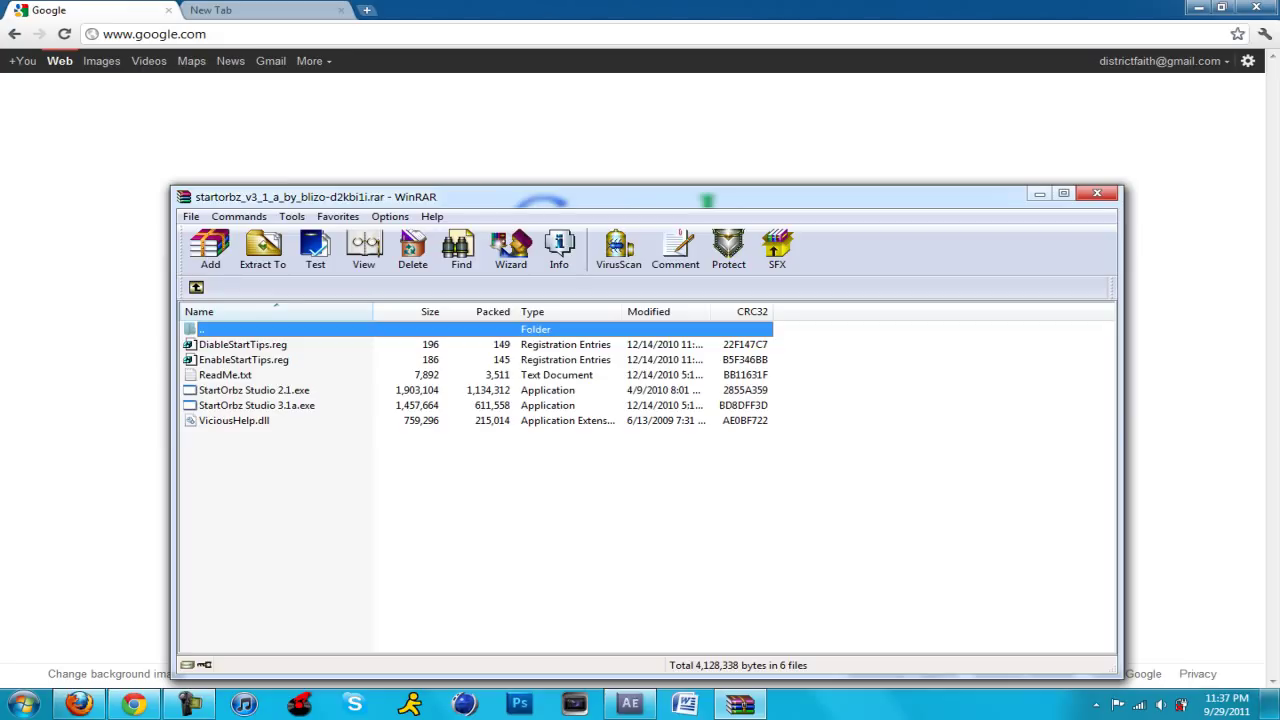
{"action": "left_click", "coordinate": [254, 390]}
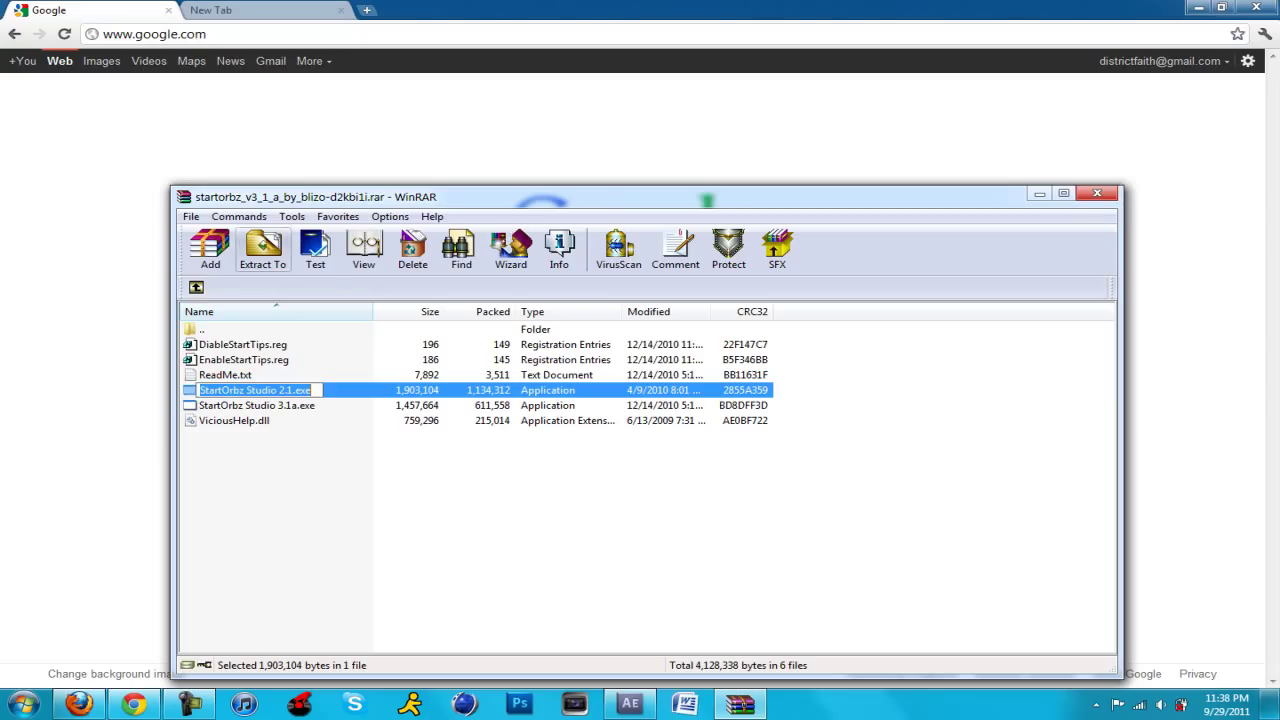
{"action": "left_click", "coordinate": [256, 405]}
{"action": "left_click", "coordinate": [254, 390]}
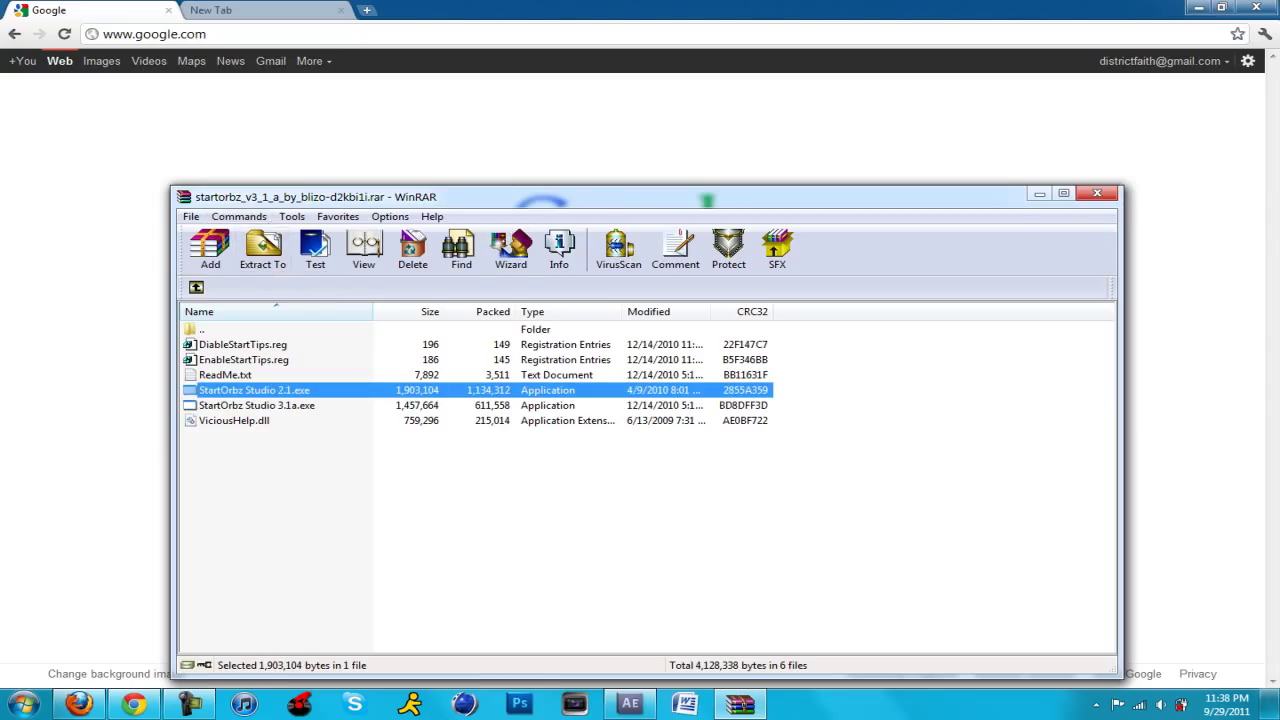
{"action": "left_click", "coordinate": [262, 250]}
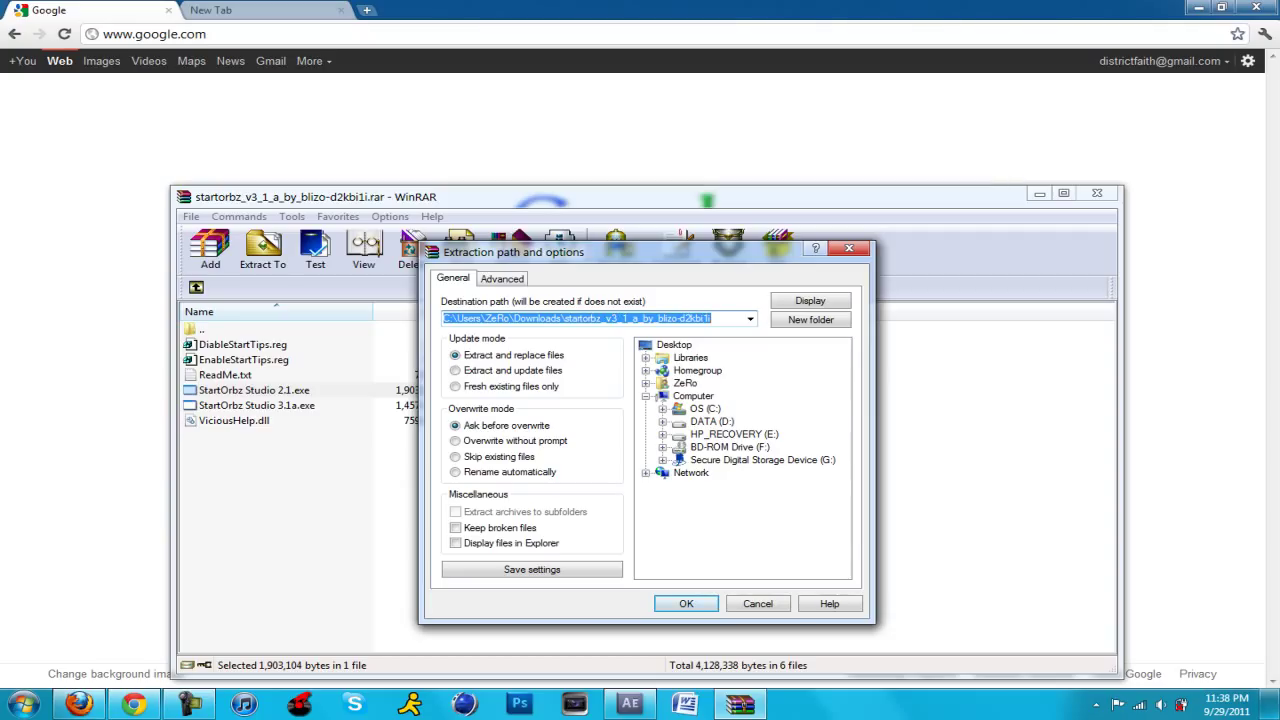
{"action": "left_click", "coordinate": [674, 344]}
{"action": "left_click", "coordinate": [686, 603]}
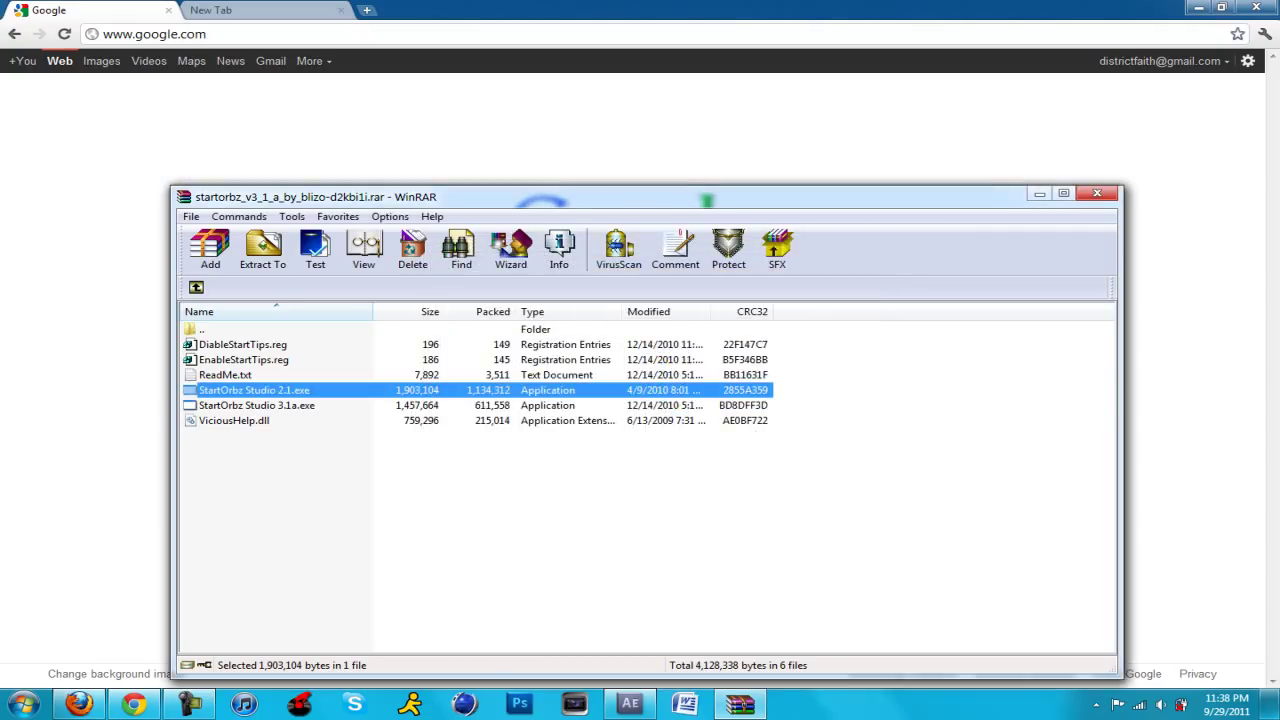
{"action": "left_click", "coordinate": [1097, 193]}
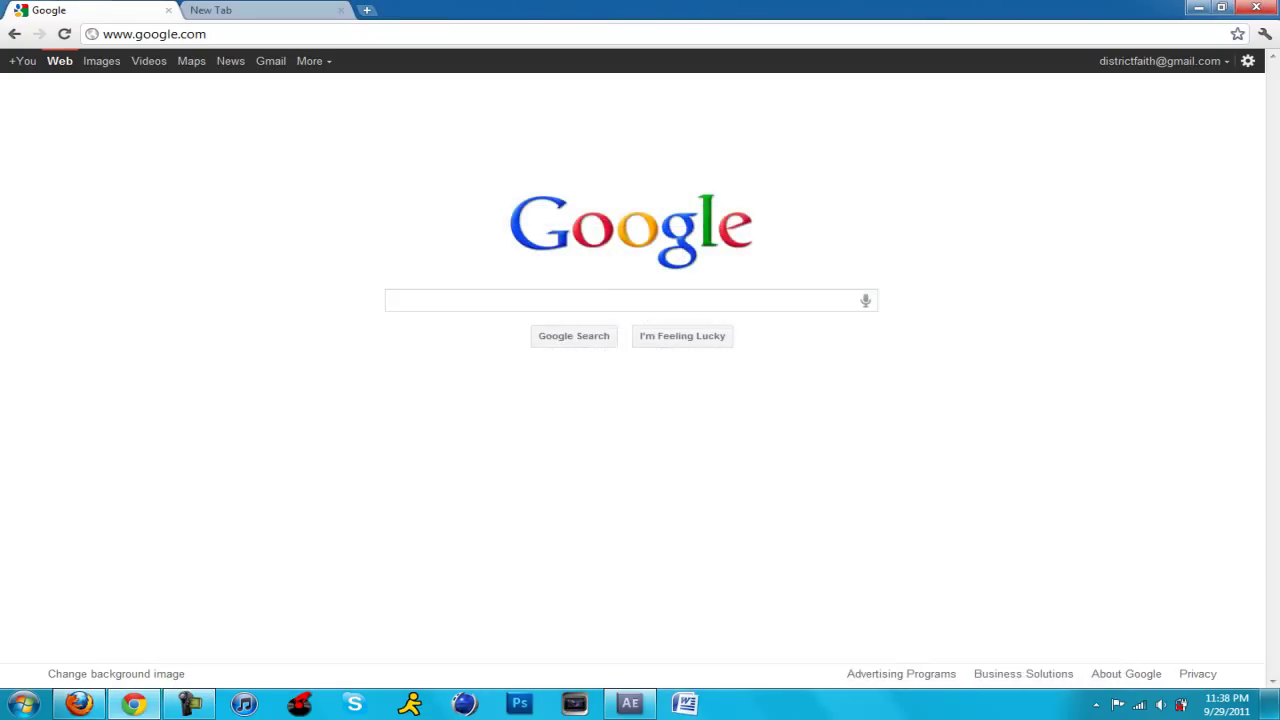
- Extract Windows 8 Start ORB.png from the downloaded start orb zip to the Desktop, and close the archive and browser
{"action": "left_click", "coordinate": [168, 10]}
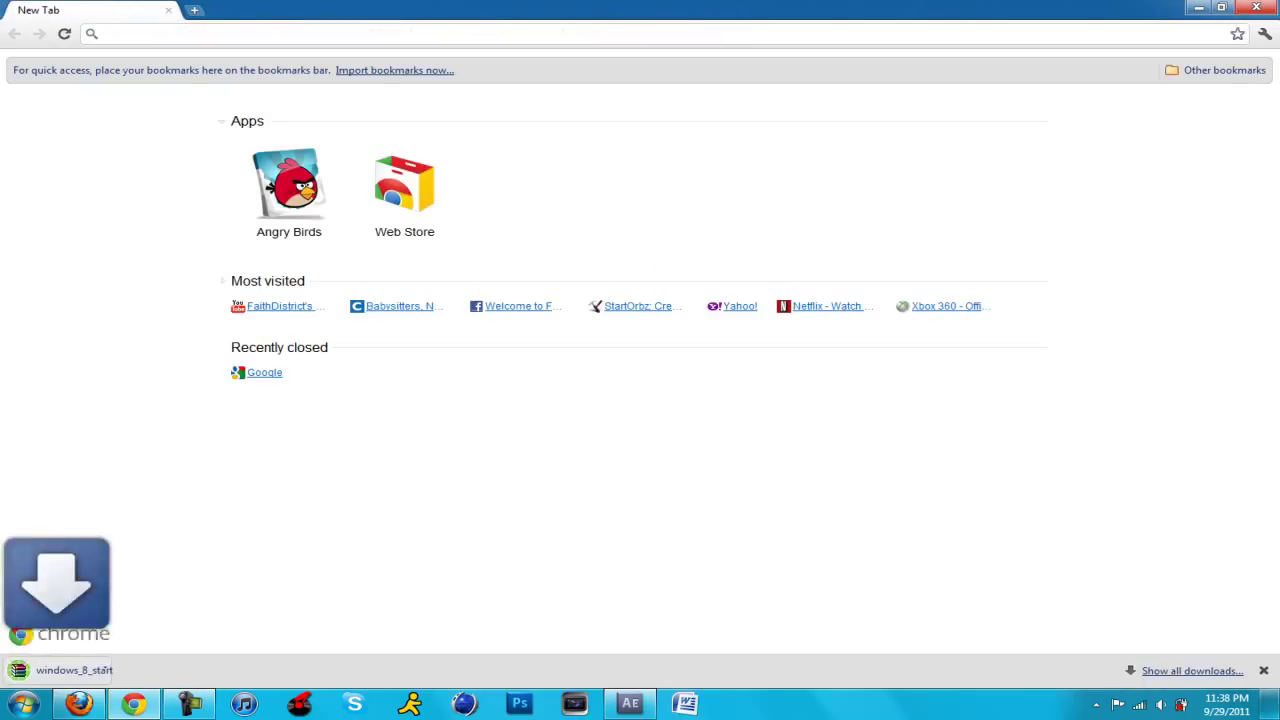
{"action": "left_click", "coordinate": [96, 670]}
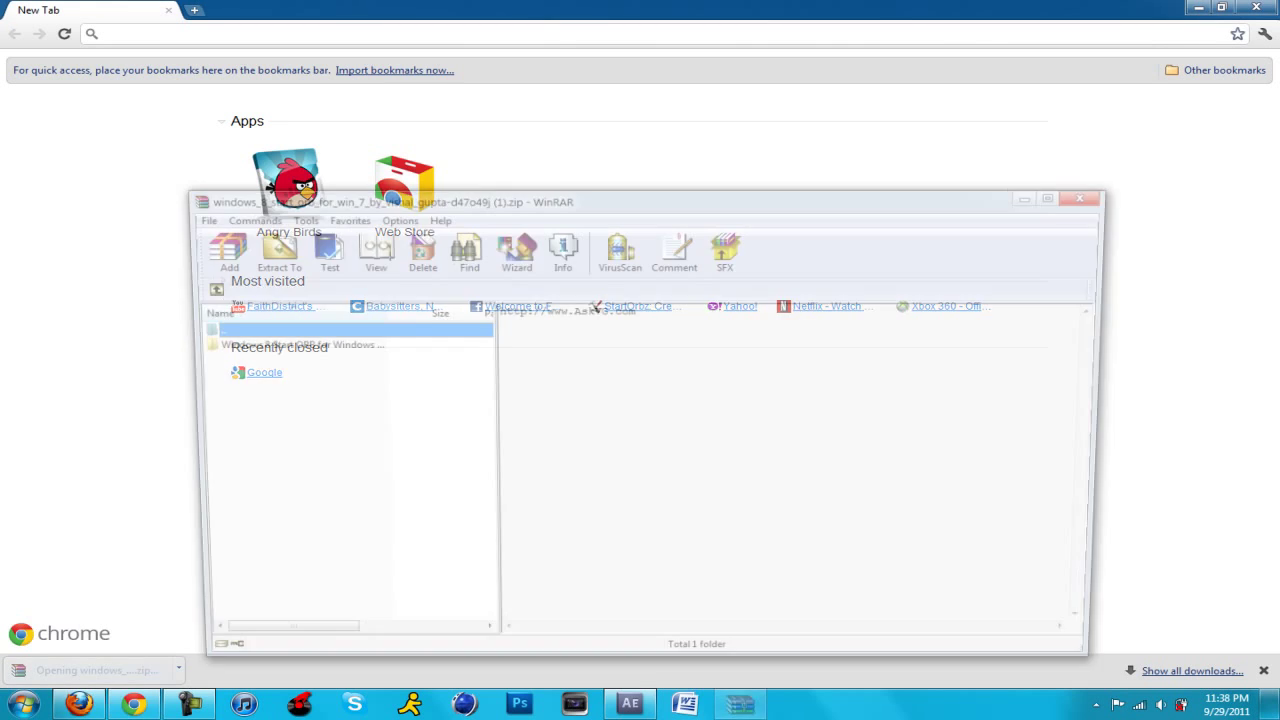
{"action": "double_click", "coordinate": [284, 344]}
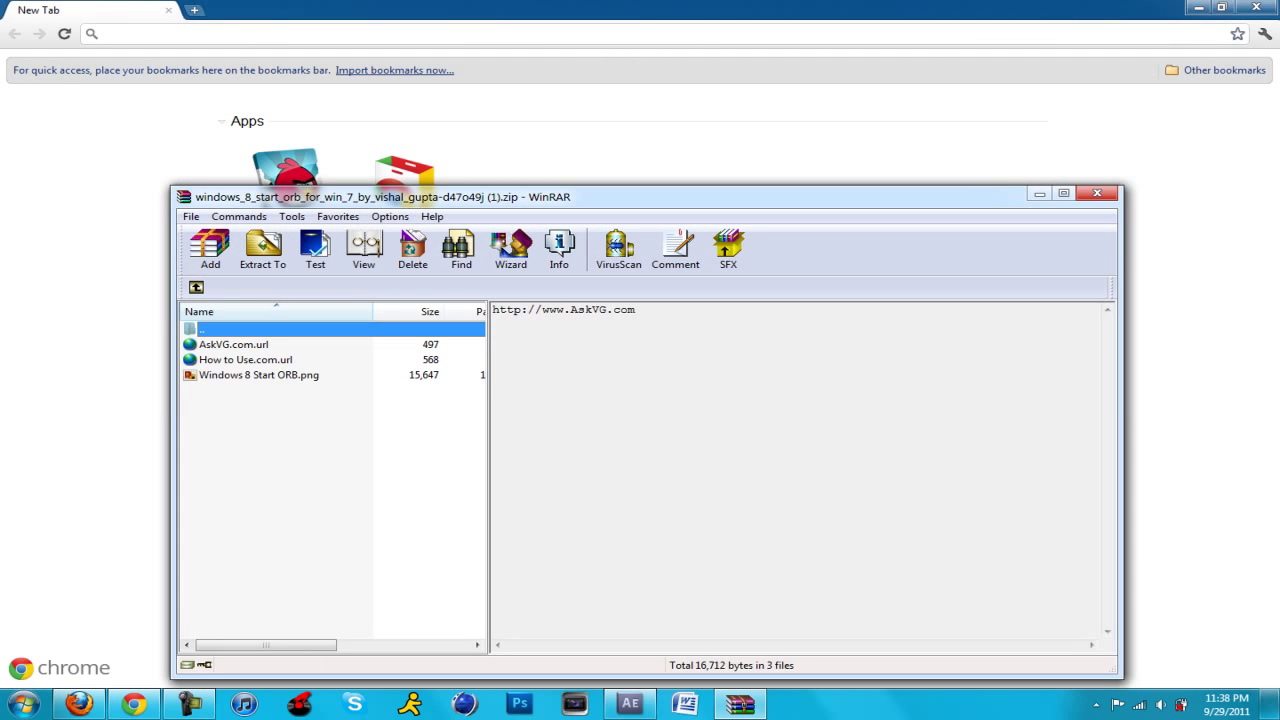
{"action": "left_click", "coordinate": [258, 375]}
{"action": "left_click", "coordinate": [262, 250]}
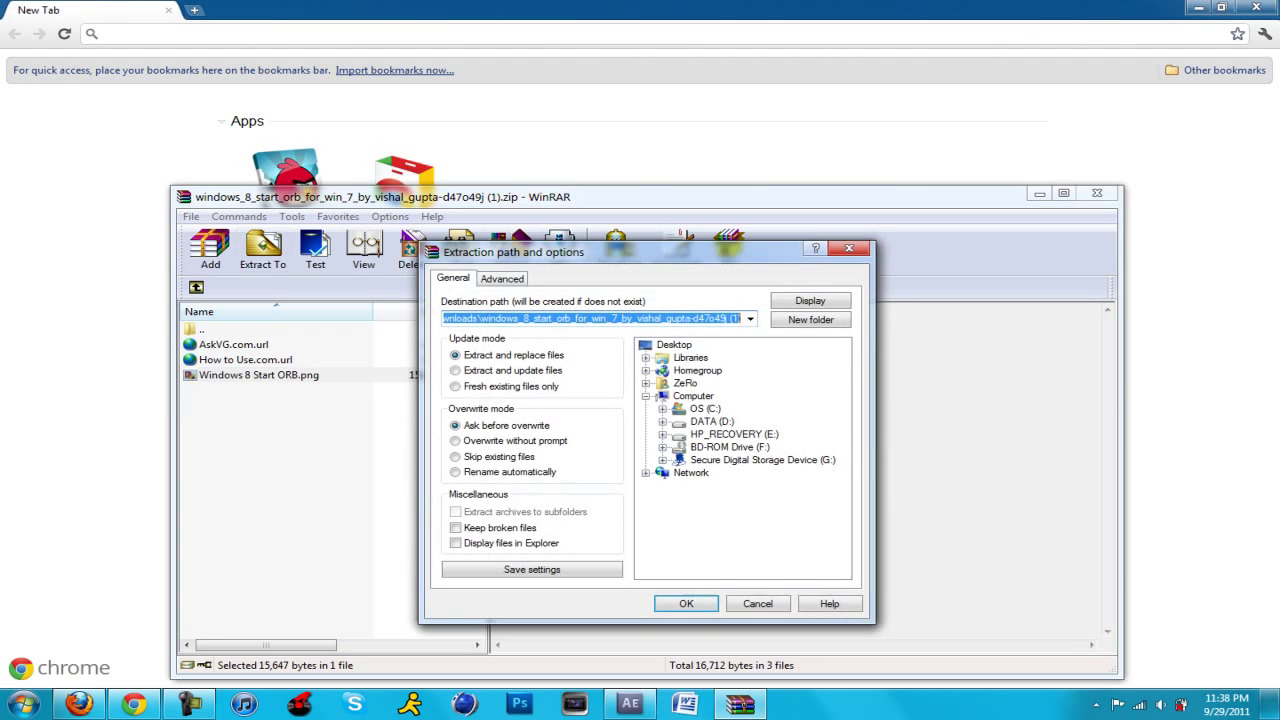
{"action": "left_click", "coordinate": [674, 344]}
{"action": "left_click", "coordinate": [686, 603]}
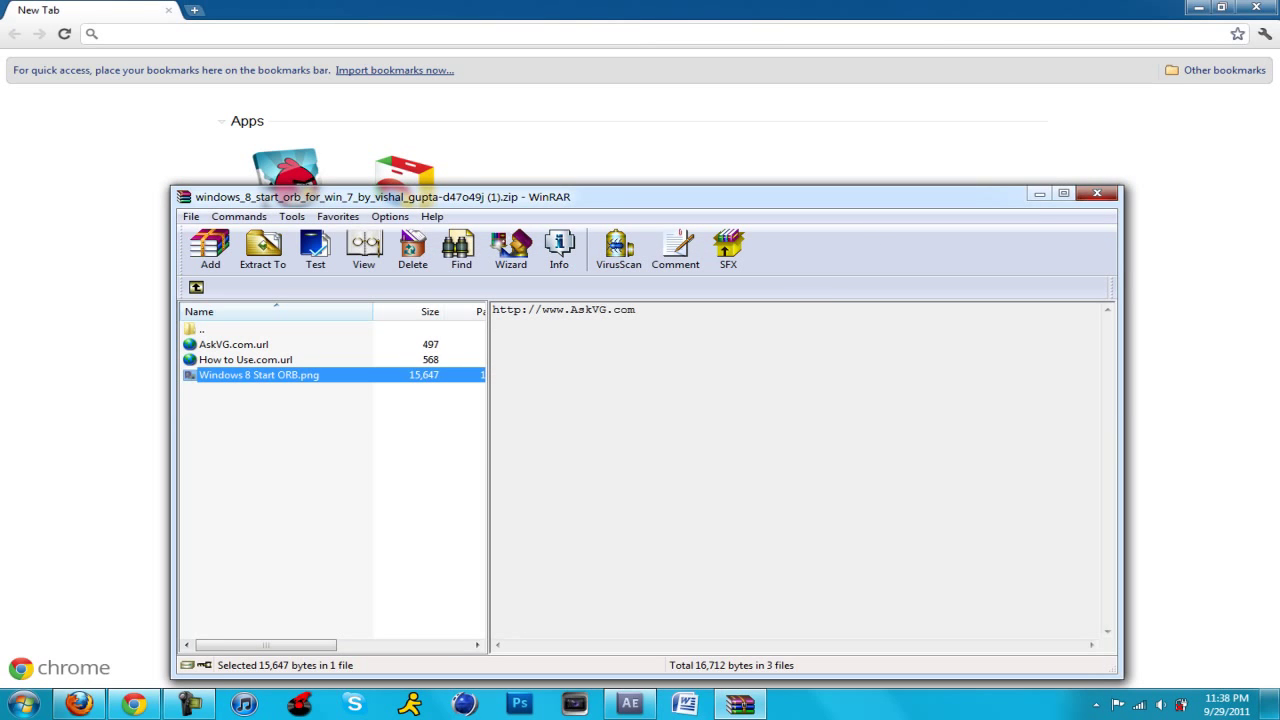
{"action": "left_click", "coordinate": [1097, 193]}
{"action": "key", "text": "alt+F4"}
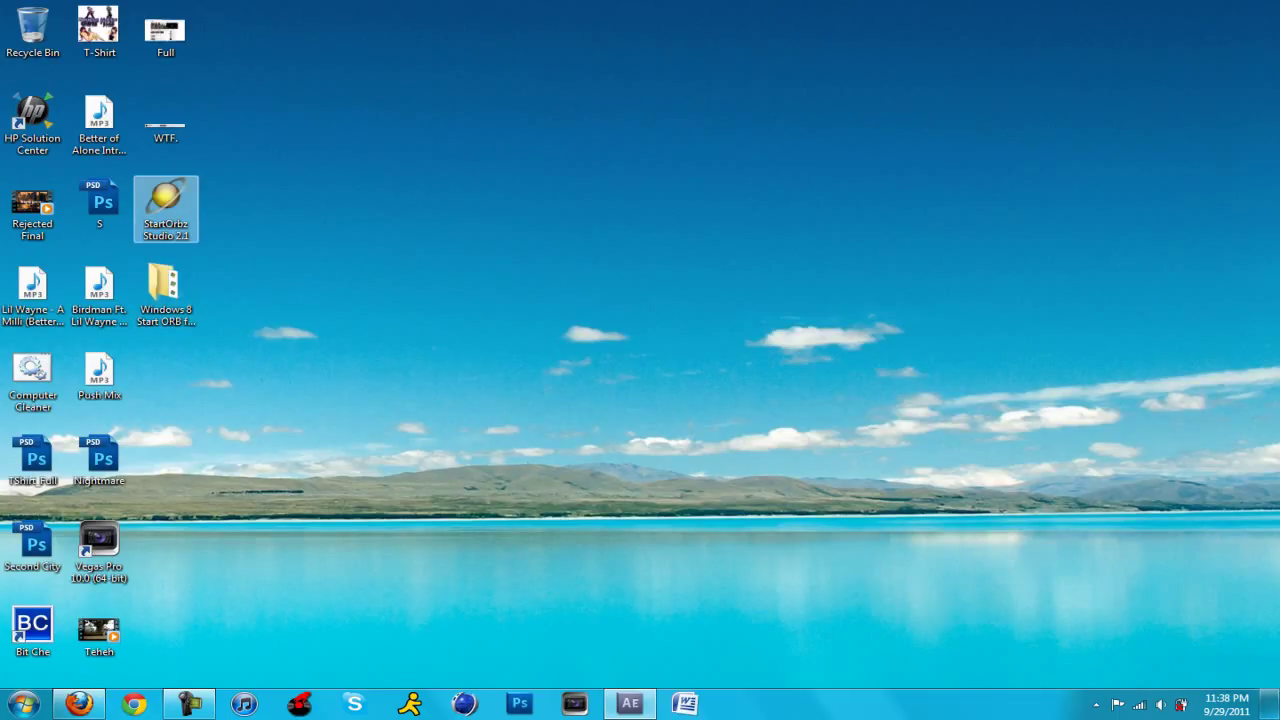
- Run StartOrbz Studio 2.1 as administrator, accept the introductory notice and decline the System Restore Point
{"action": "right_click", "coordinate": [166, 195]}
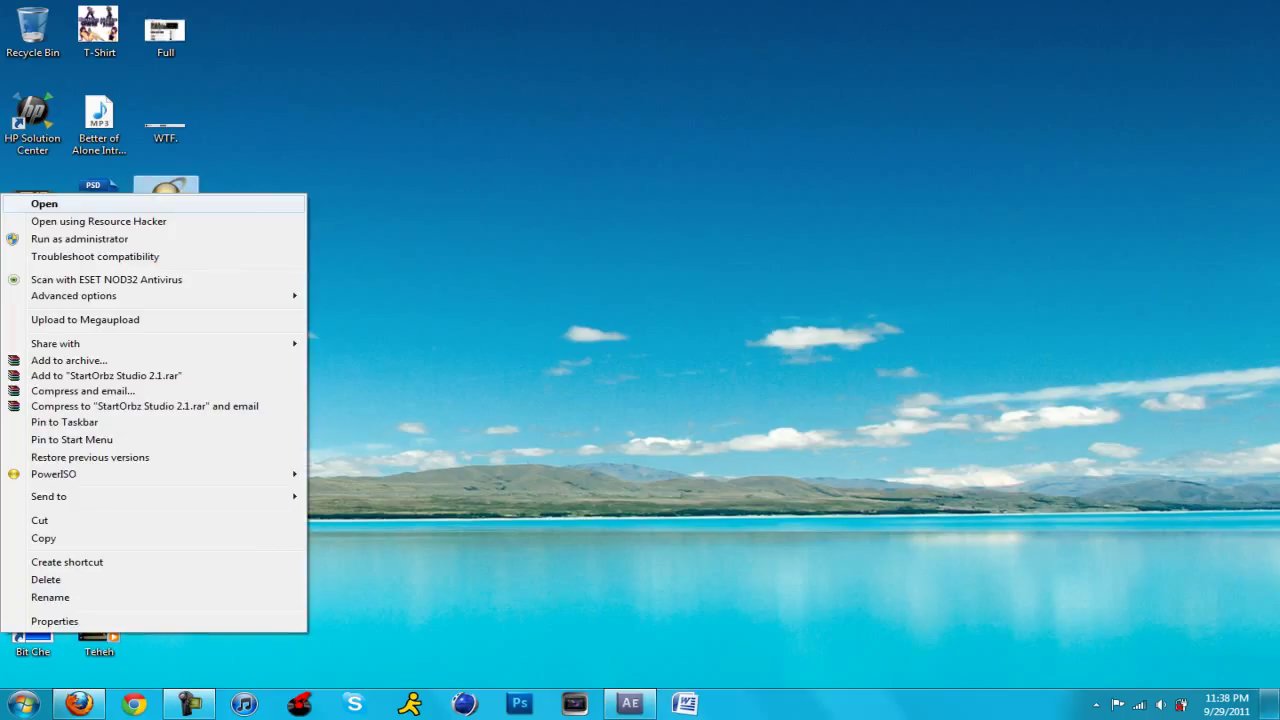
{"action": "left_click", "coordinate": [80, 239]}
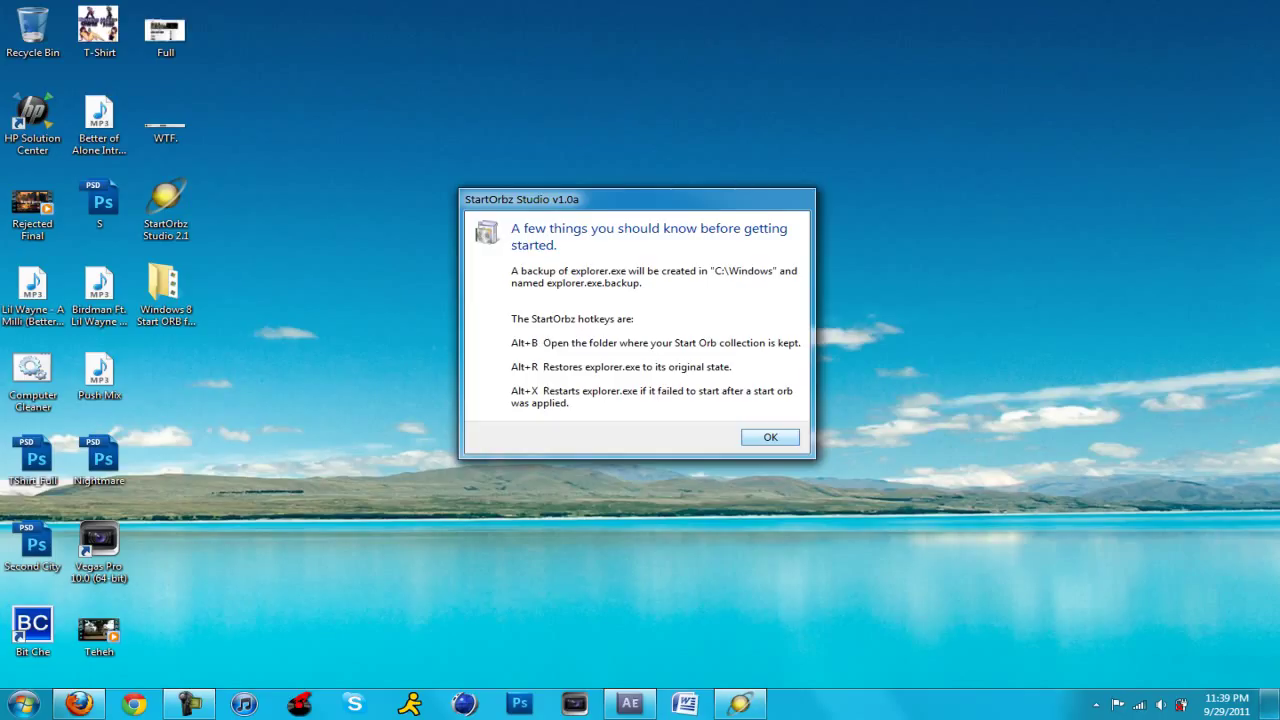
{"action": "key", "text": "Return"}
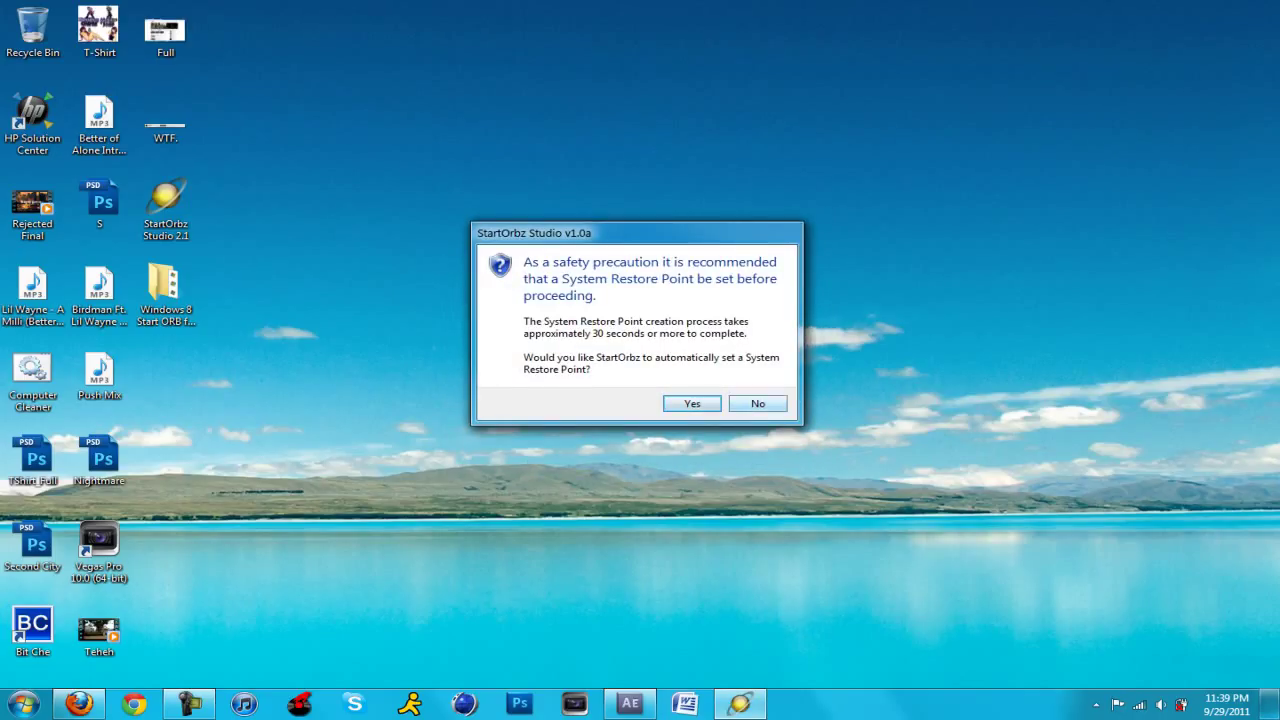
{"action": "key", "text": "Tab"}
{"action": "key", "text": "Return"}
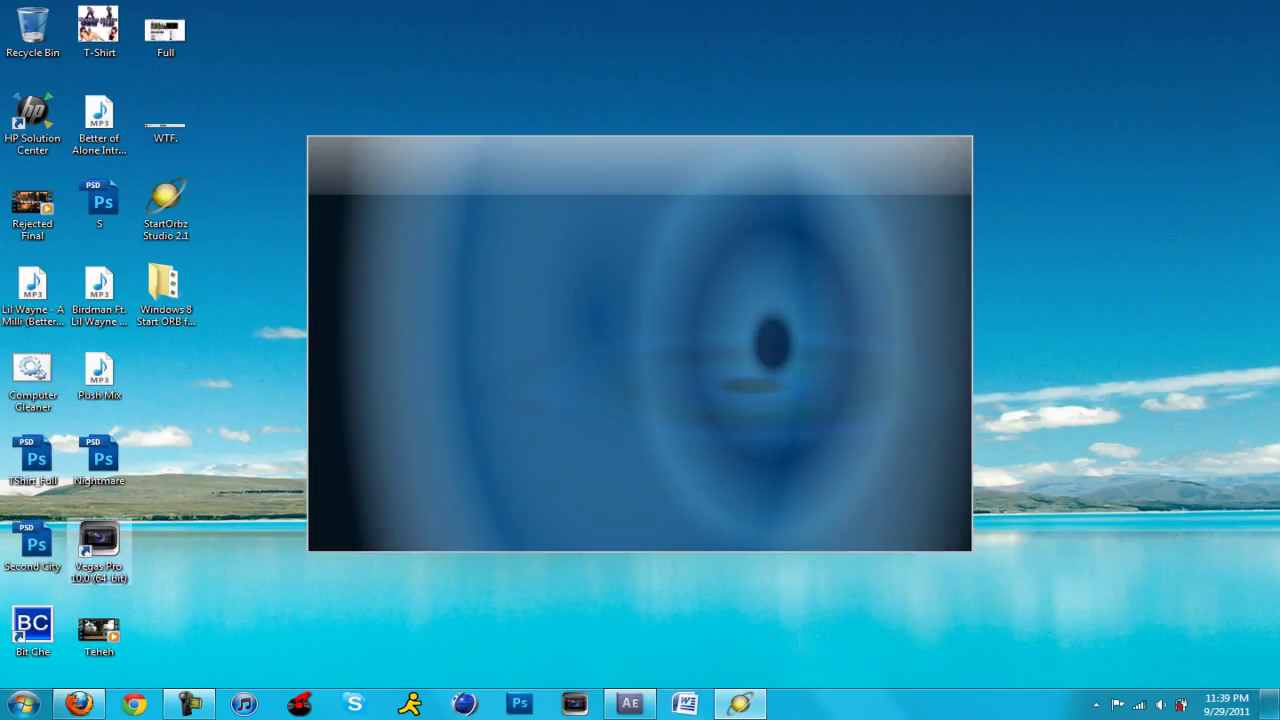
- Open the Documents library and move the Windows 8 Start ORB folder from the Desktop into its Adobe folder
{"action": "left_click", "coordinate": [22, 704]}
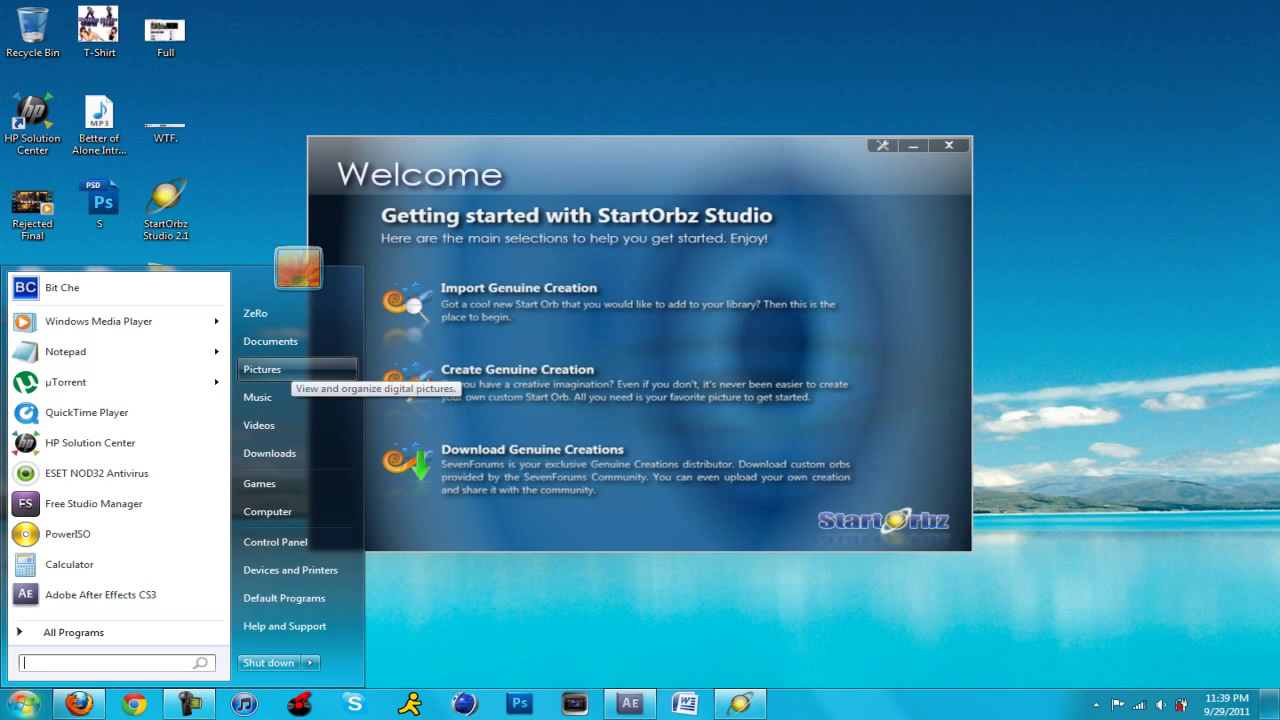
{"action": "left_click", "coordinate": [270, 341]}
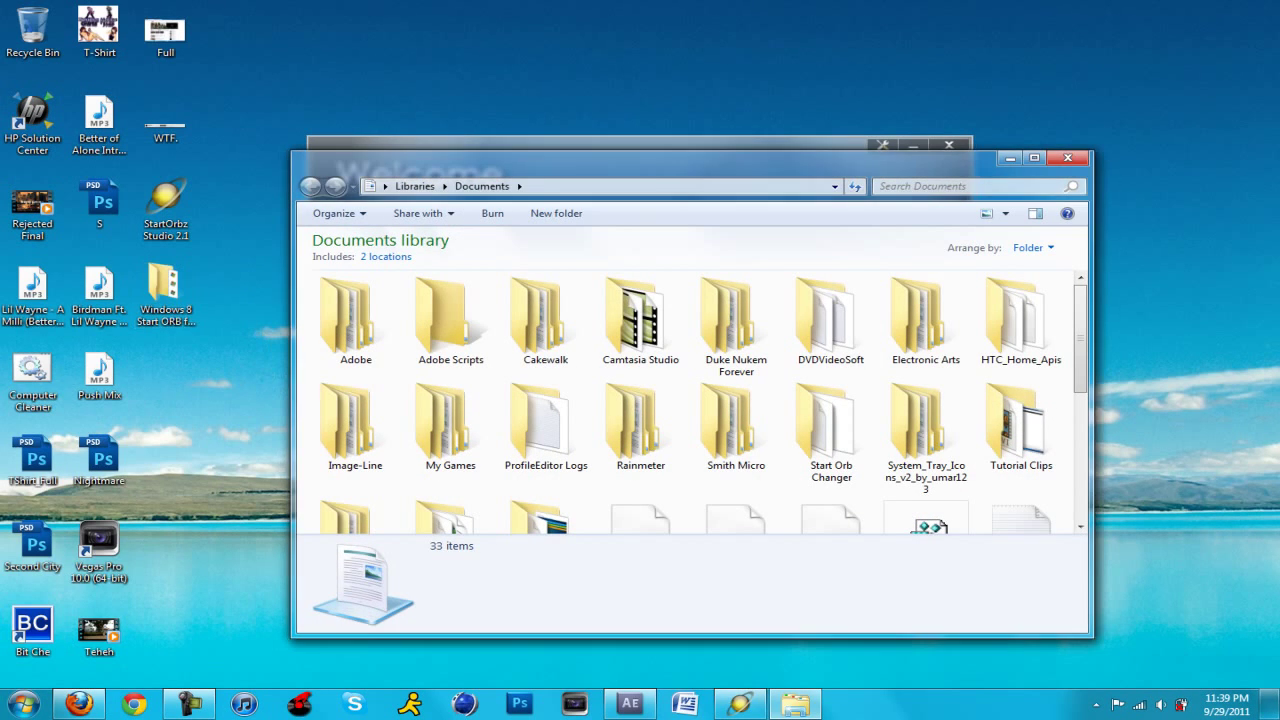
{"action": "left_click_drag", "start_coordinate": [166, 295], "coordinate": [360, 325]}
- Move the Windows 8 Start ORB folder out of the Adobe folder into the main Documents library and close the window
{"action": "left_click", "coordinate": [356, 322]}
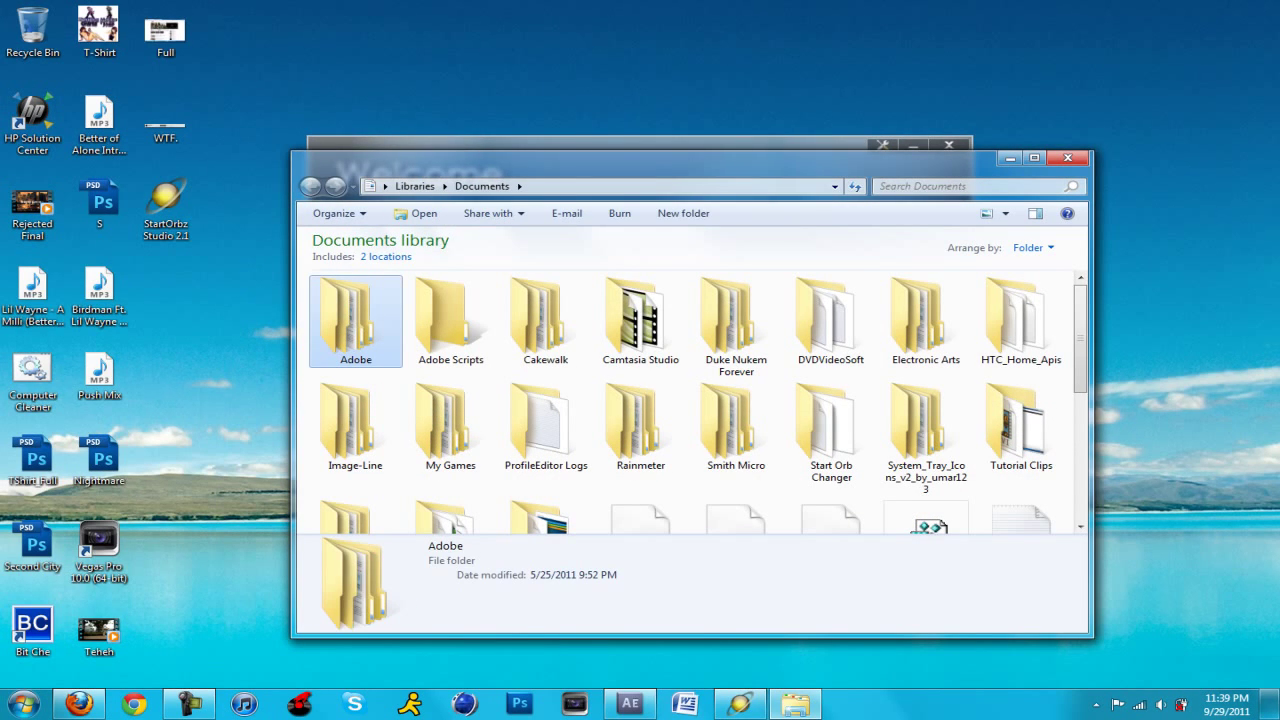
{"action": "double_click", "coordinate": [356, 325]}
{"action": "left_click", "coordinate": [620, 305]}
{"action": "right_click", "coordinate": [620, 305]}
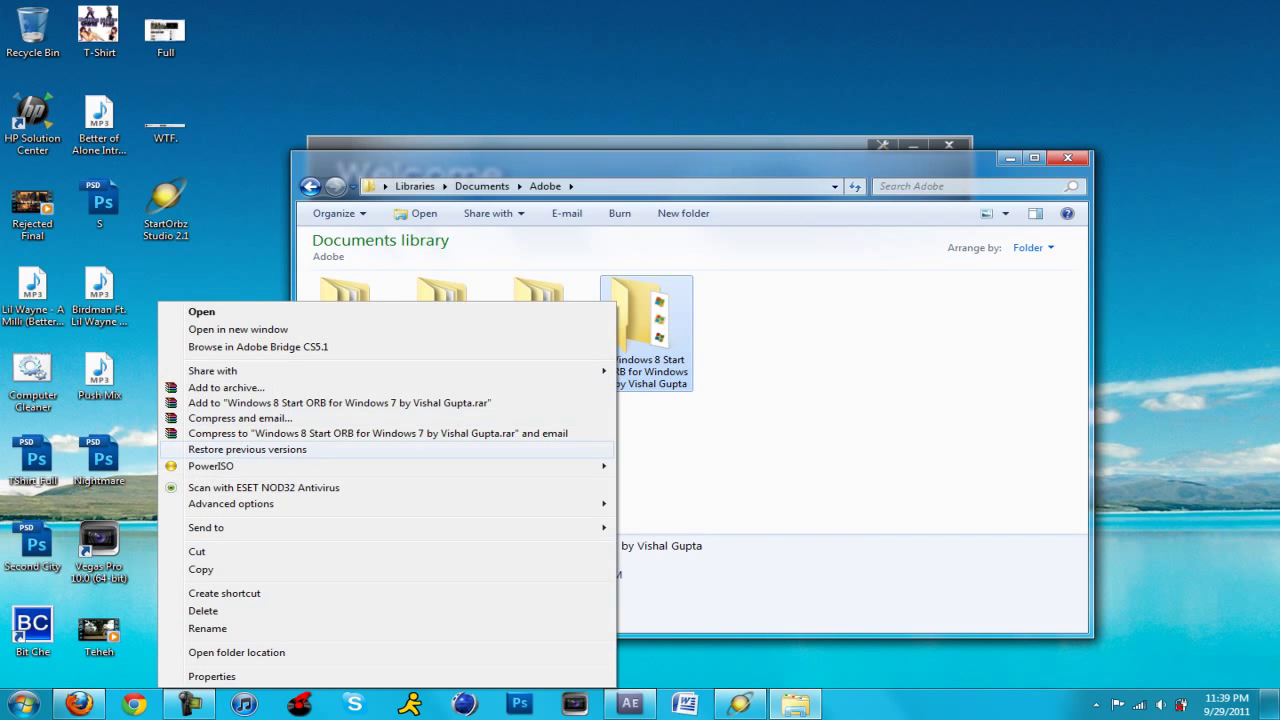
{"action": "left_click", "coordinate": [197, 551]}
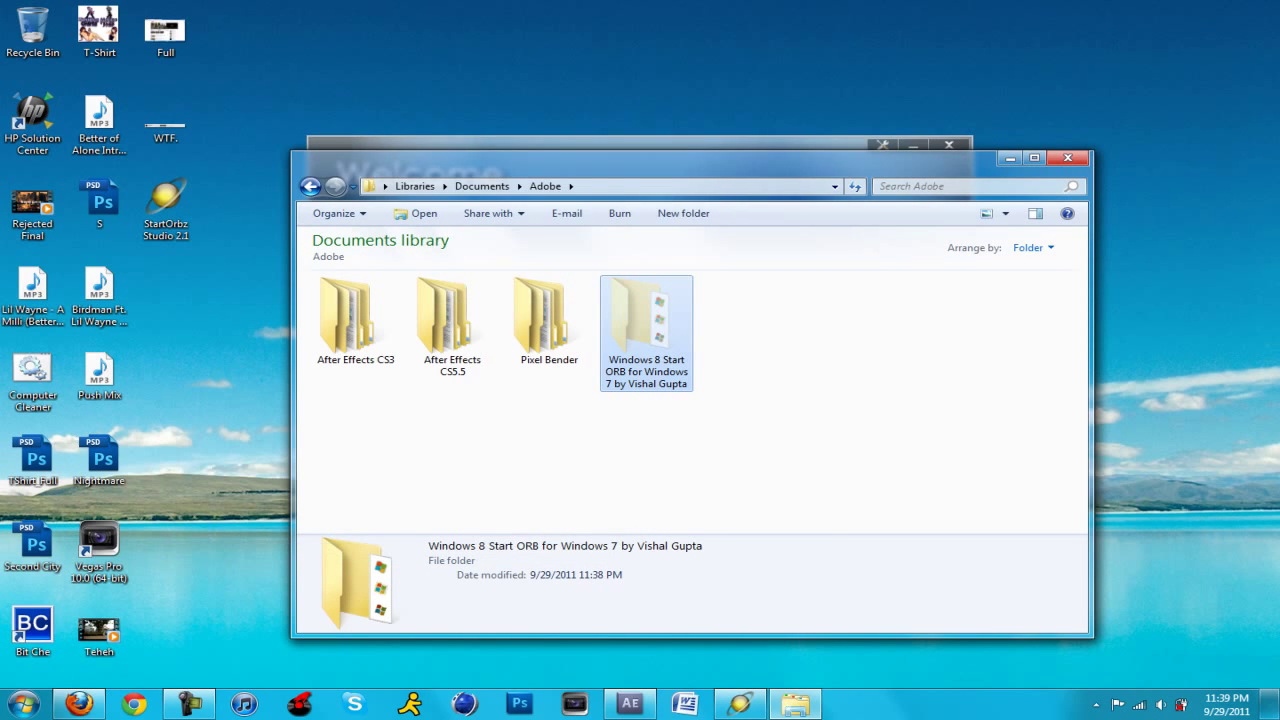
{"action": "left_click", "coordinate": [310, 186]}
{"action": "left_click", "coordinate": [877, 375]}
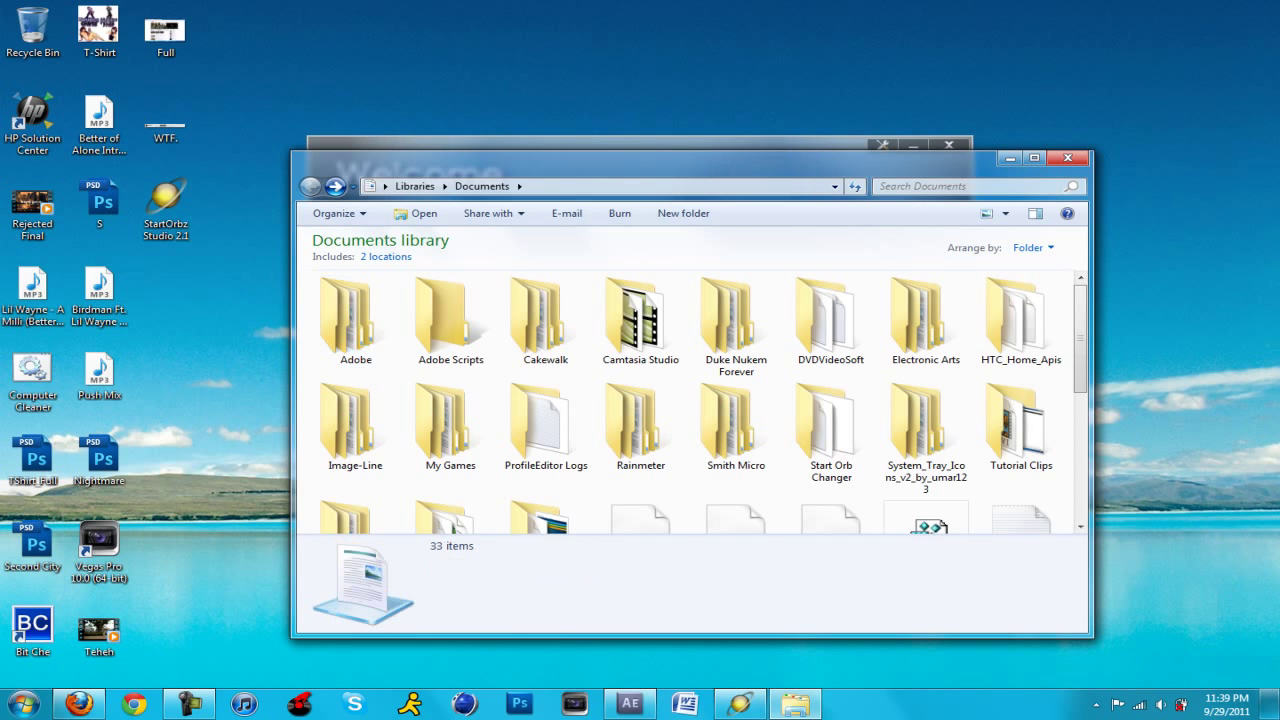
{"action": "right_click", "coordinate": [877, 375]}
{"action": "left_click", "coordinate": [920, 486]}
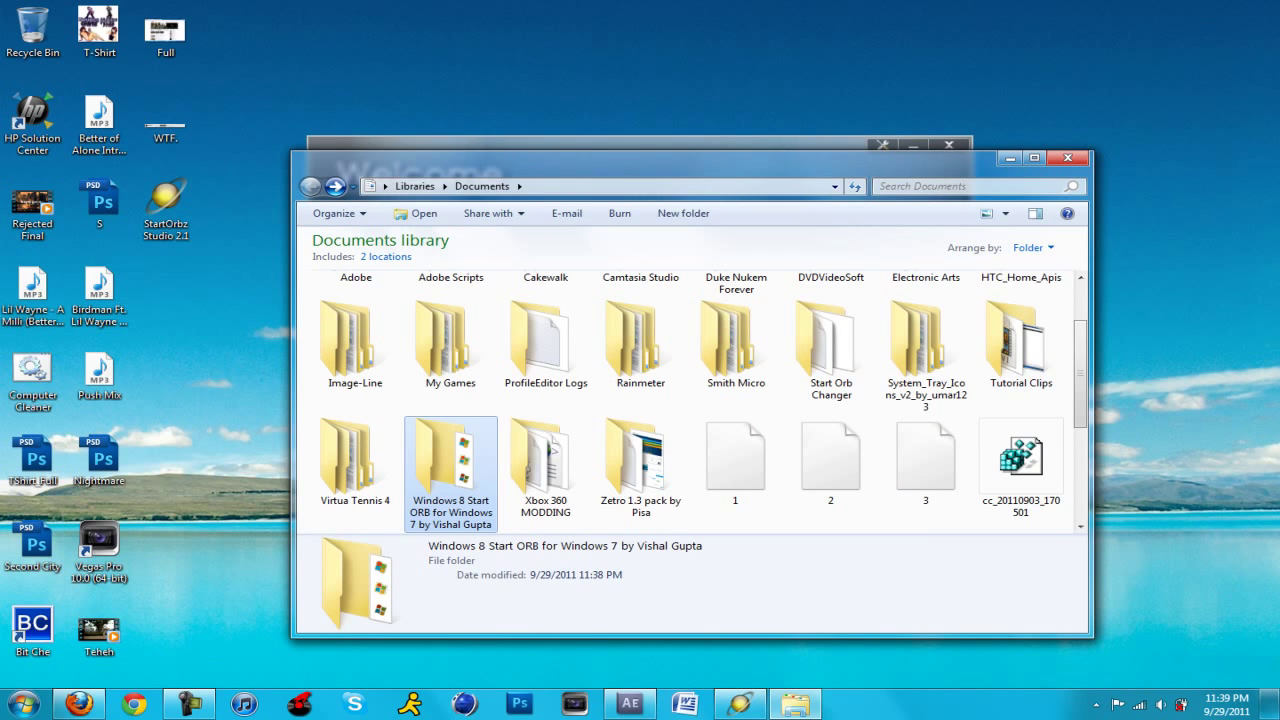
{"action": "key", "text": "alt+F4"}
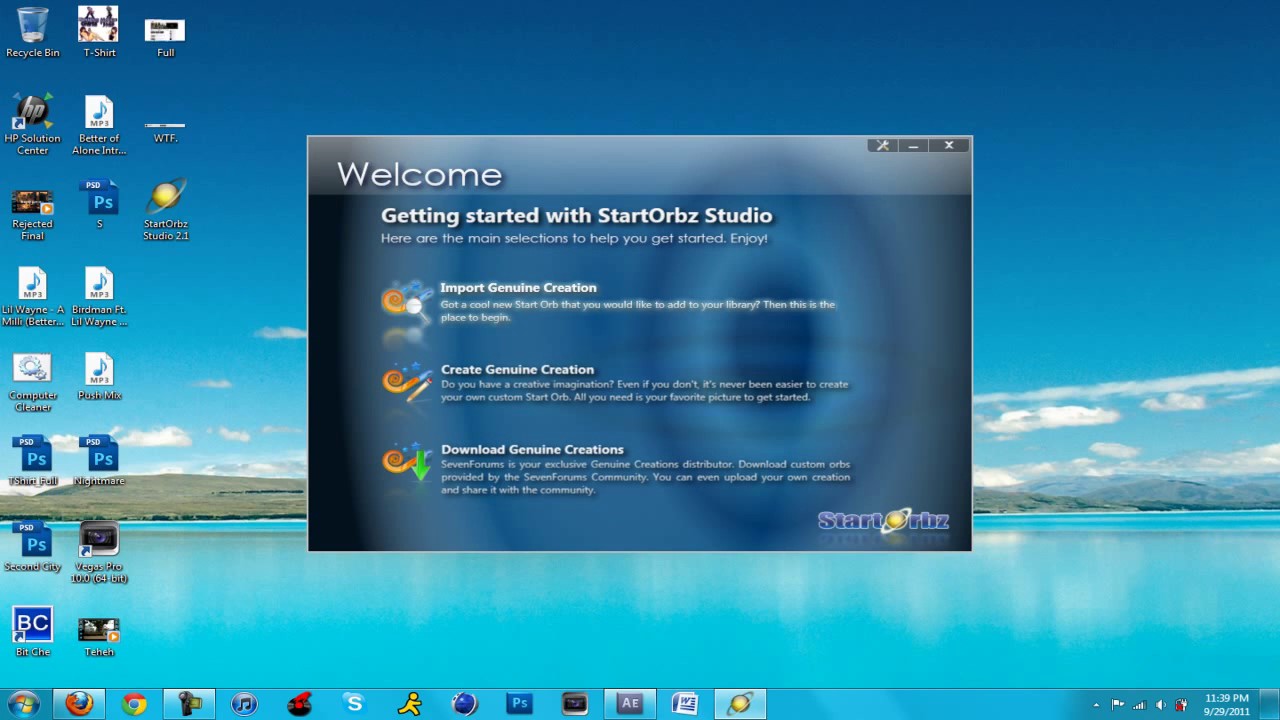
- Import the Windows 8 Start ORB image from its Documents folder as a Genuine Creation and apply it as the Start orb
{"action": "left_click", "coordinate": [420, 298]}
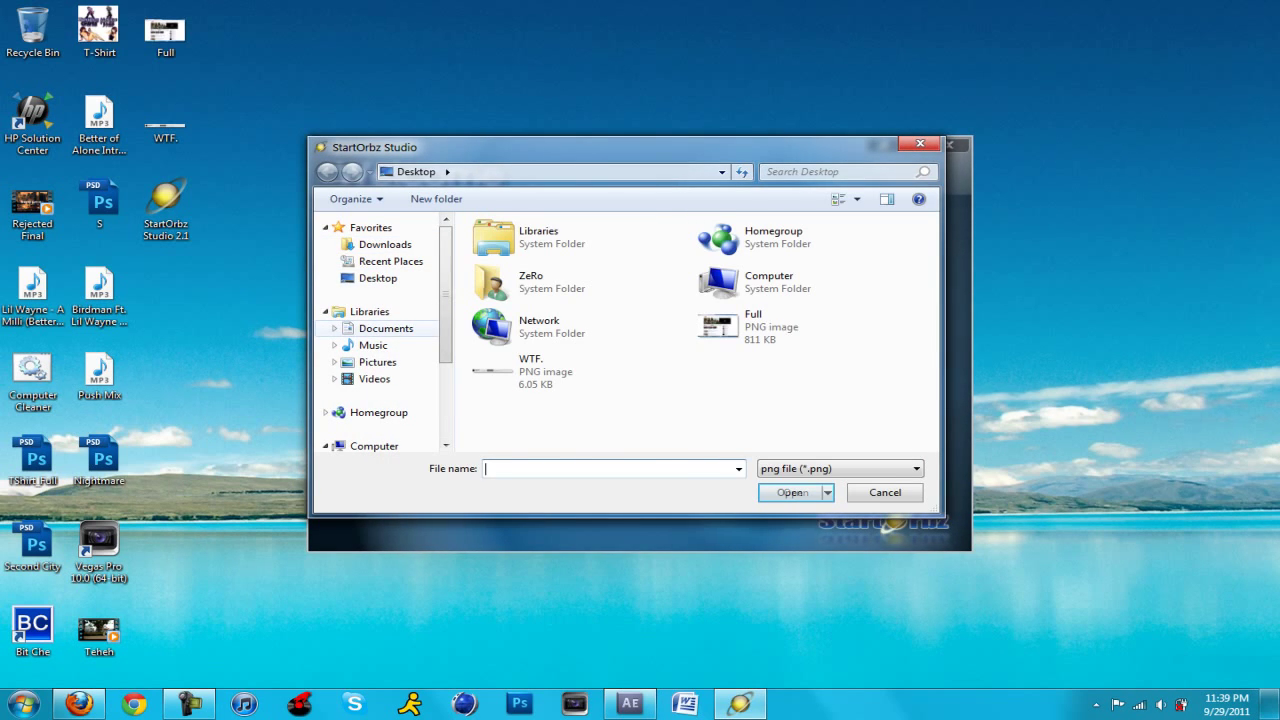
{"action": "left_click_drag", "start_coordinate": [931, 300], "coordinate": [931, 371]}
{"action": "scroll", "coordinate": [745, 290], "scroll_direction": "down", "scroll_amount": 3}
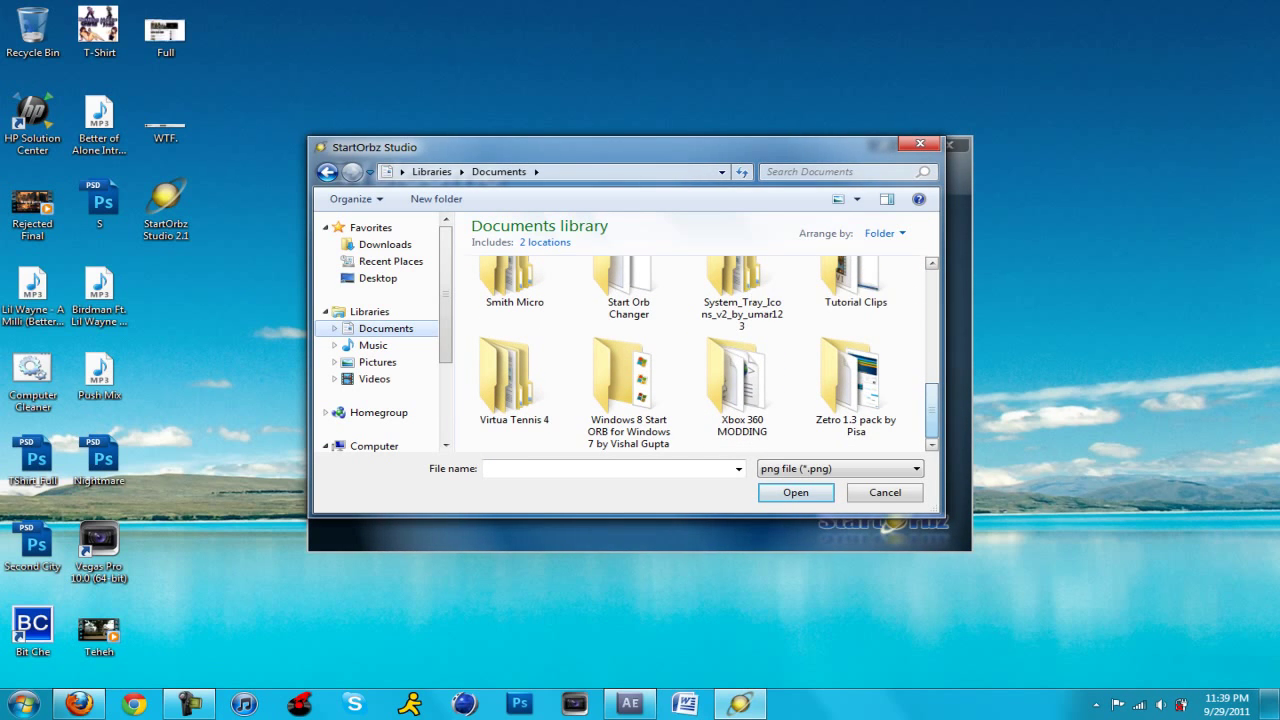
{"action": "double_click", "coordinate": [629, 385]}
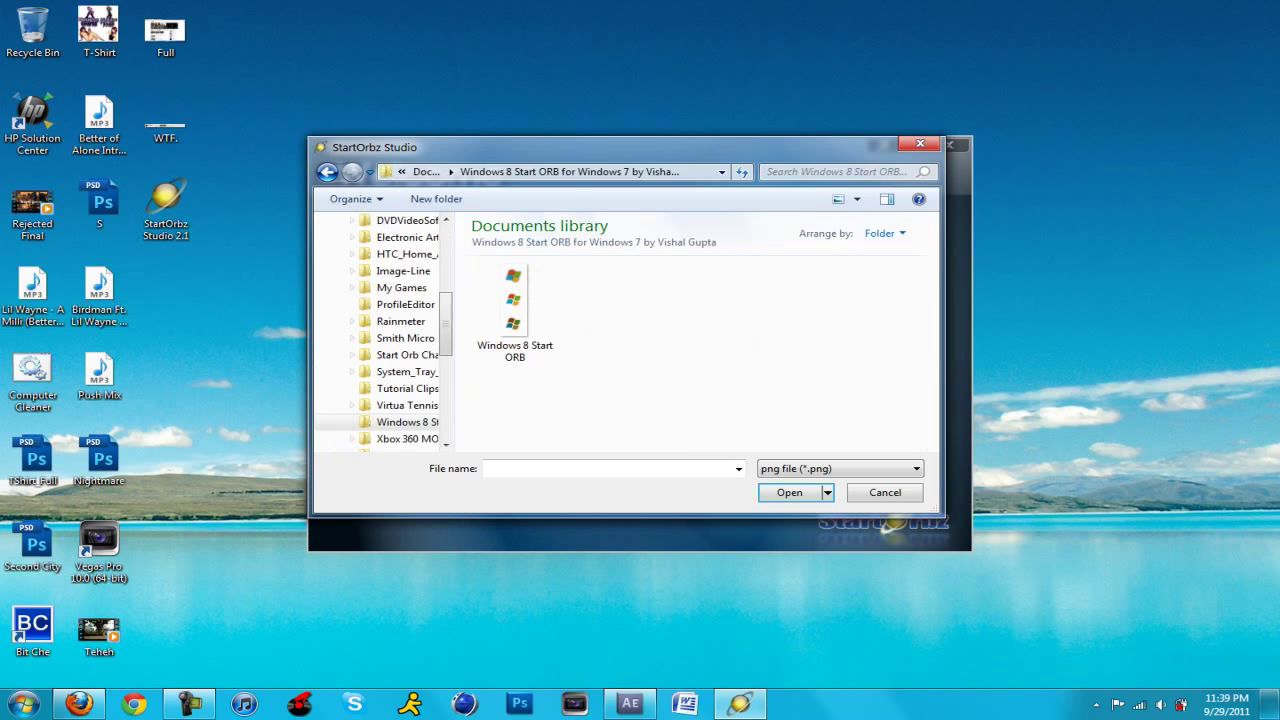
{"action": "left_click", "coordinate": [514, 312]}
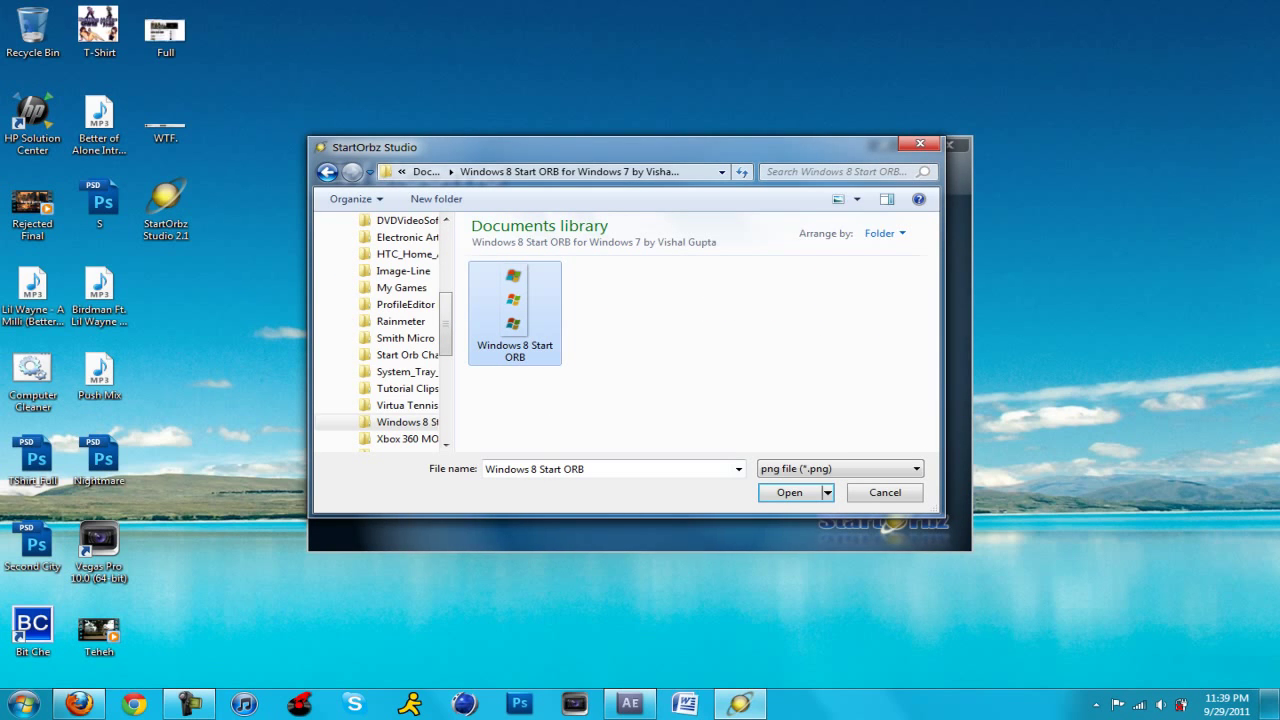
{"action": "key", "text": "Return"}
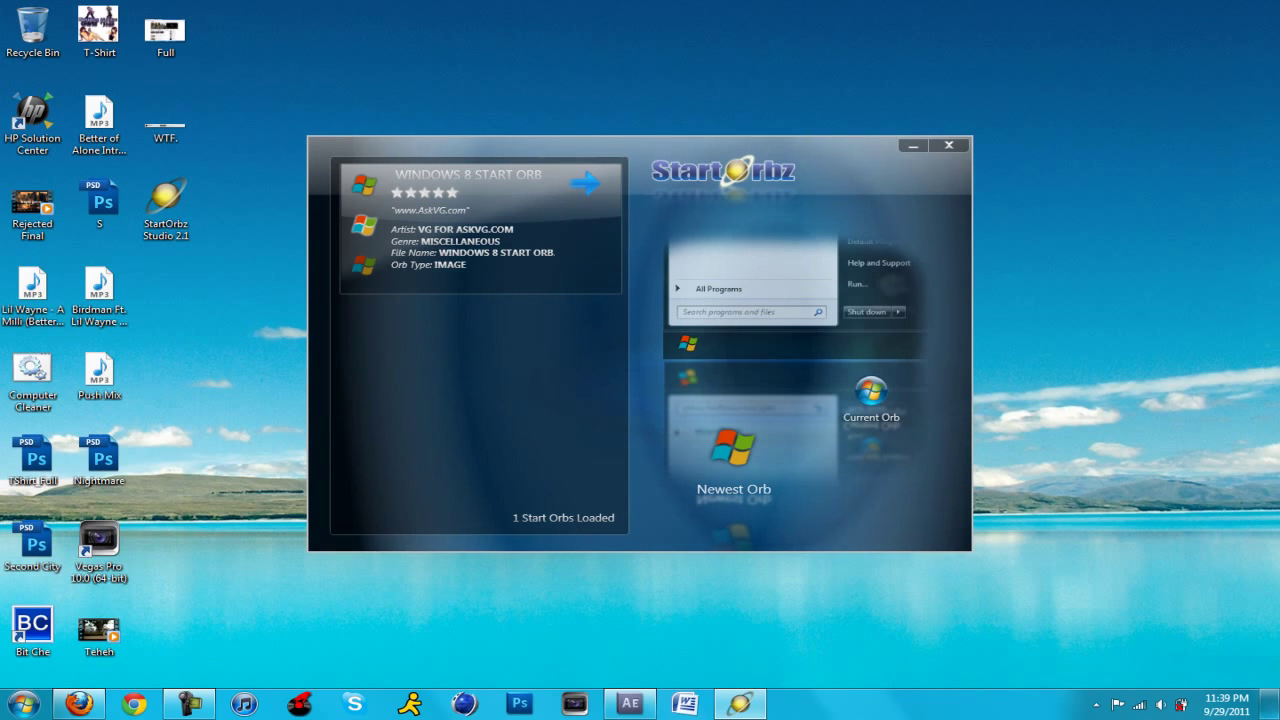
{"action": "left_click", "coordinate": [585, 183]}
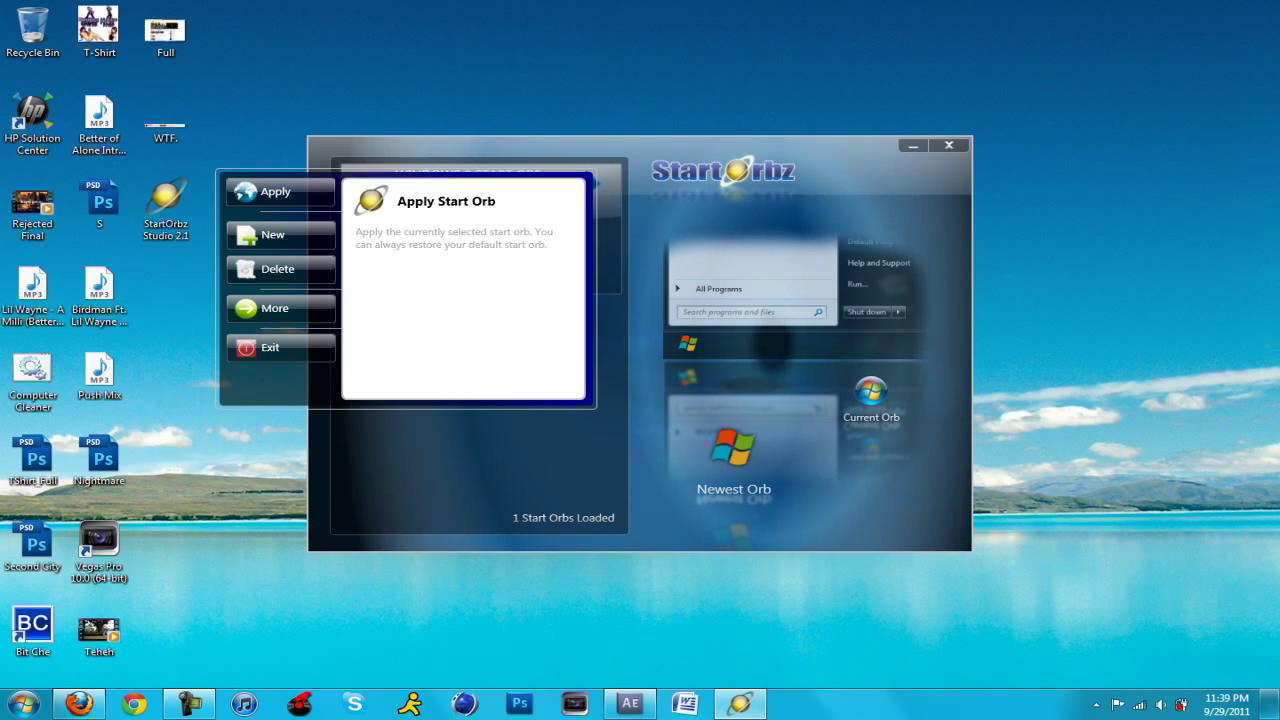
{"action": "left_click", "coordinate": [262, 191]}
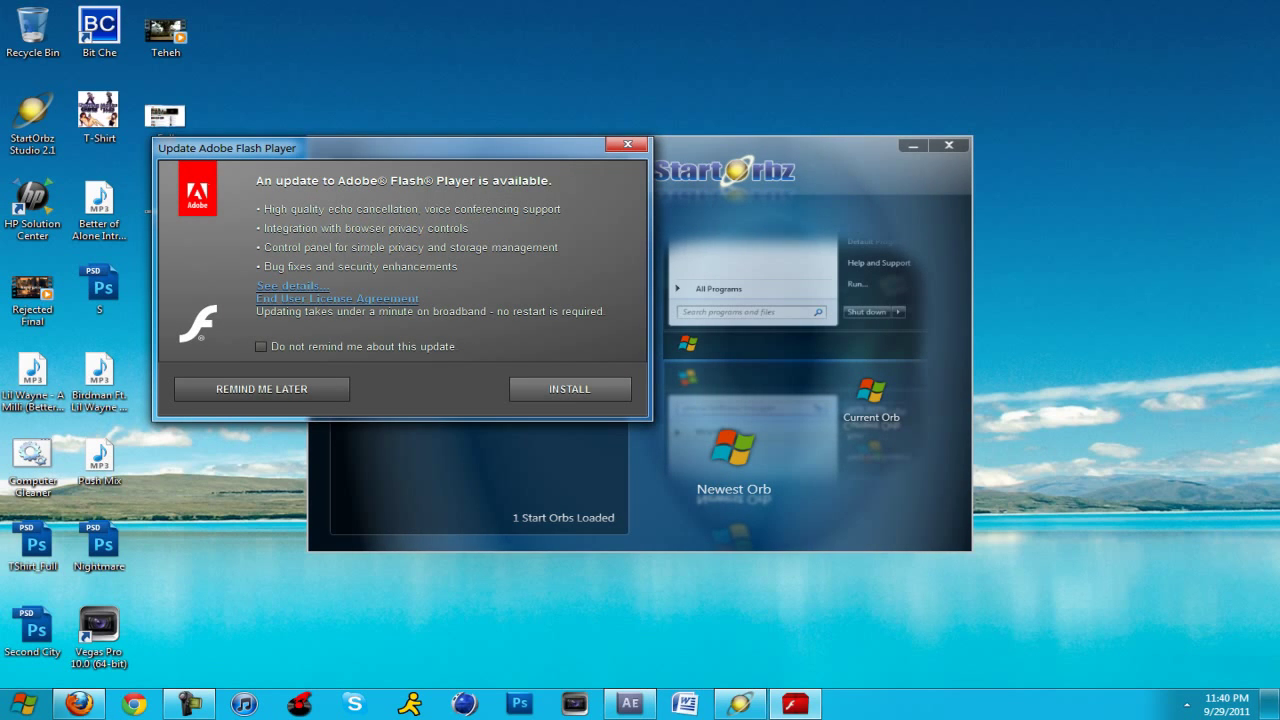
- Dismiss the Adobe Flash Player update with reminders turned off and close StartOrbz Studio
{"action": "left_click", "coordinate": [261, 346]}
{"action": "left_click", "coordinate": [261, 389]}
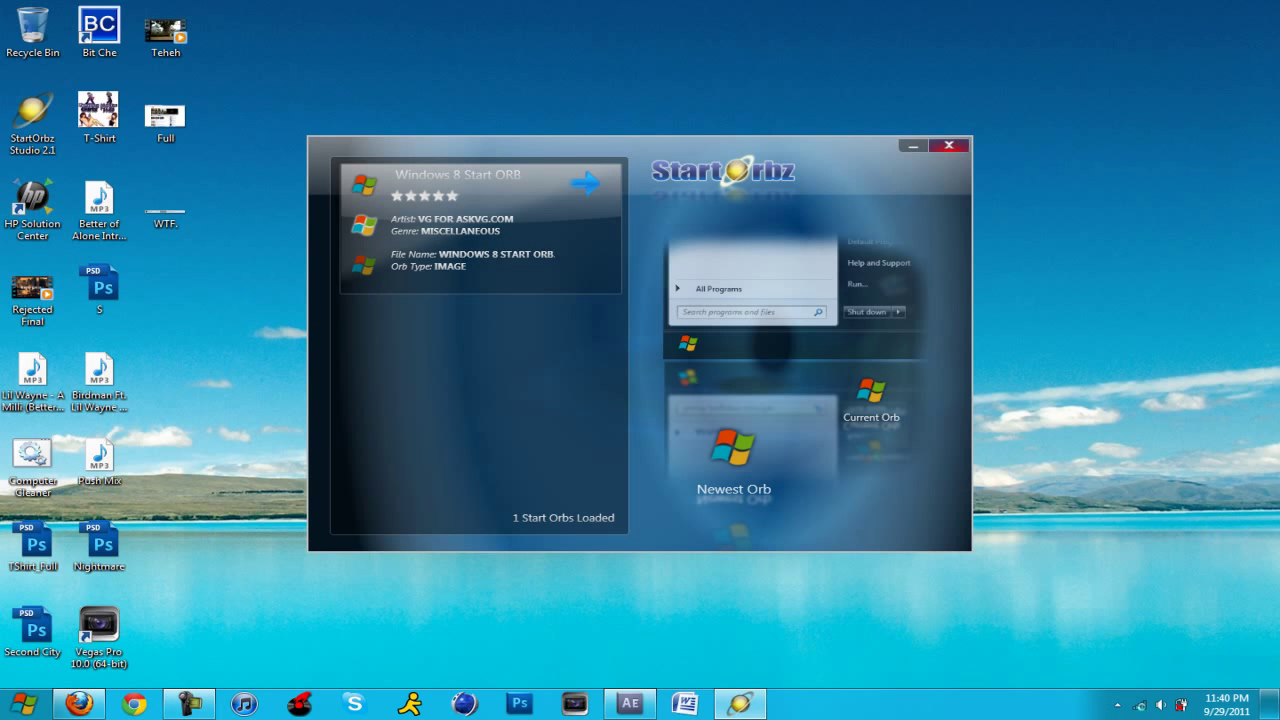
{"action": "key", "text": "alt+F4"}
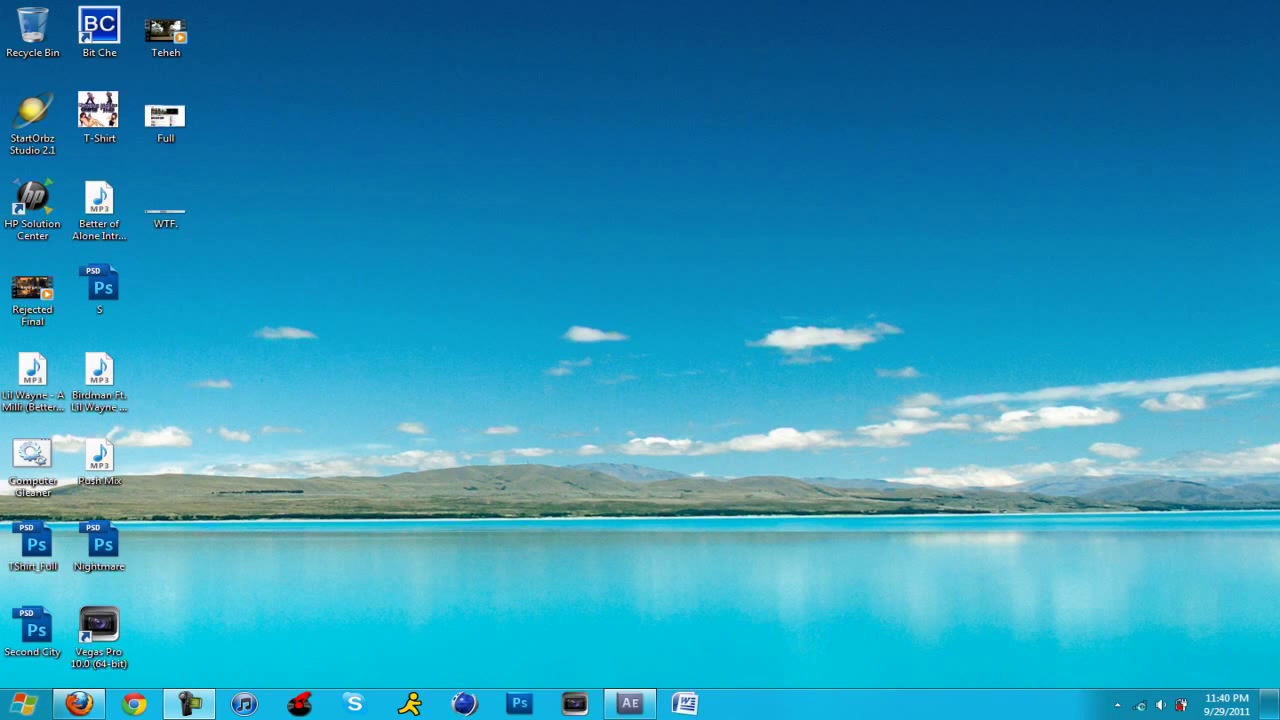
- Open and close the Start menu to check the new Start orb
{"action": "key", "text": "super"}
{"action": "key", "text": "super"}
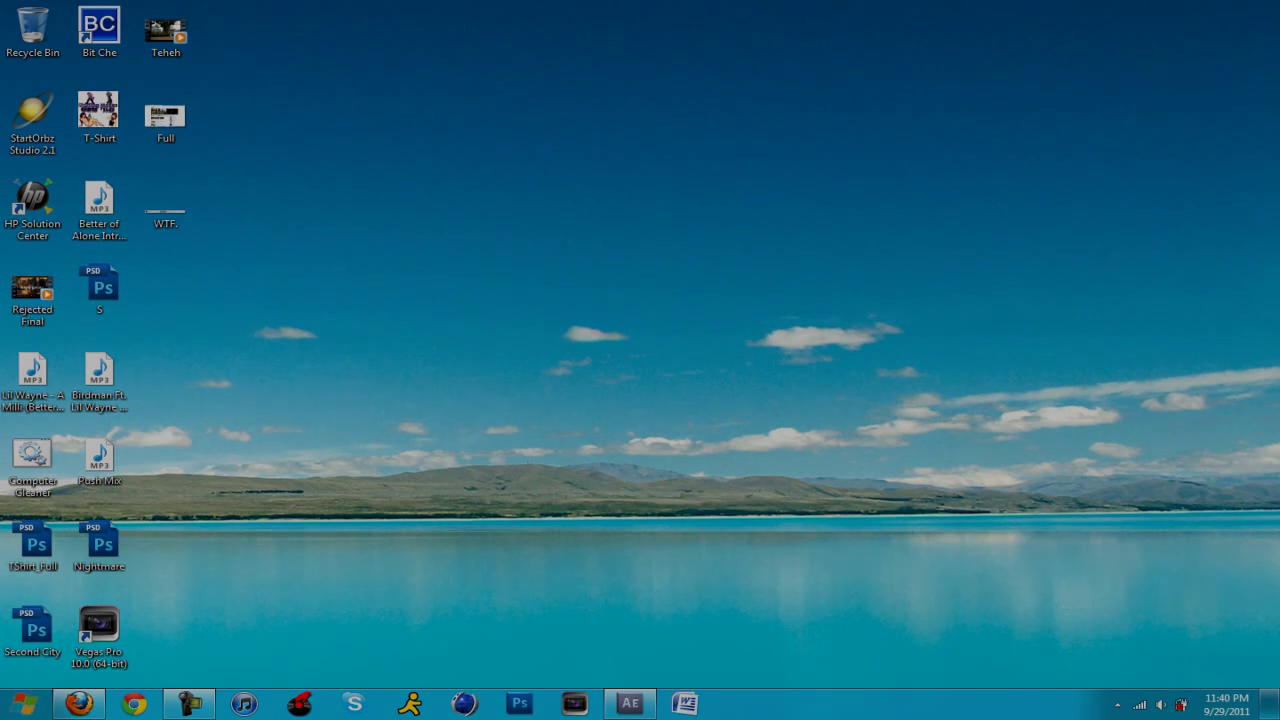
{"action": "key", "text": "super"}
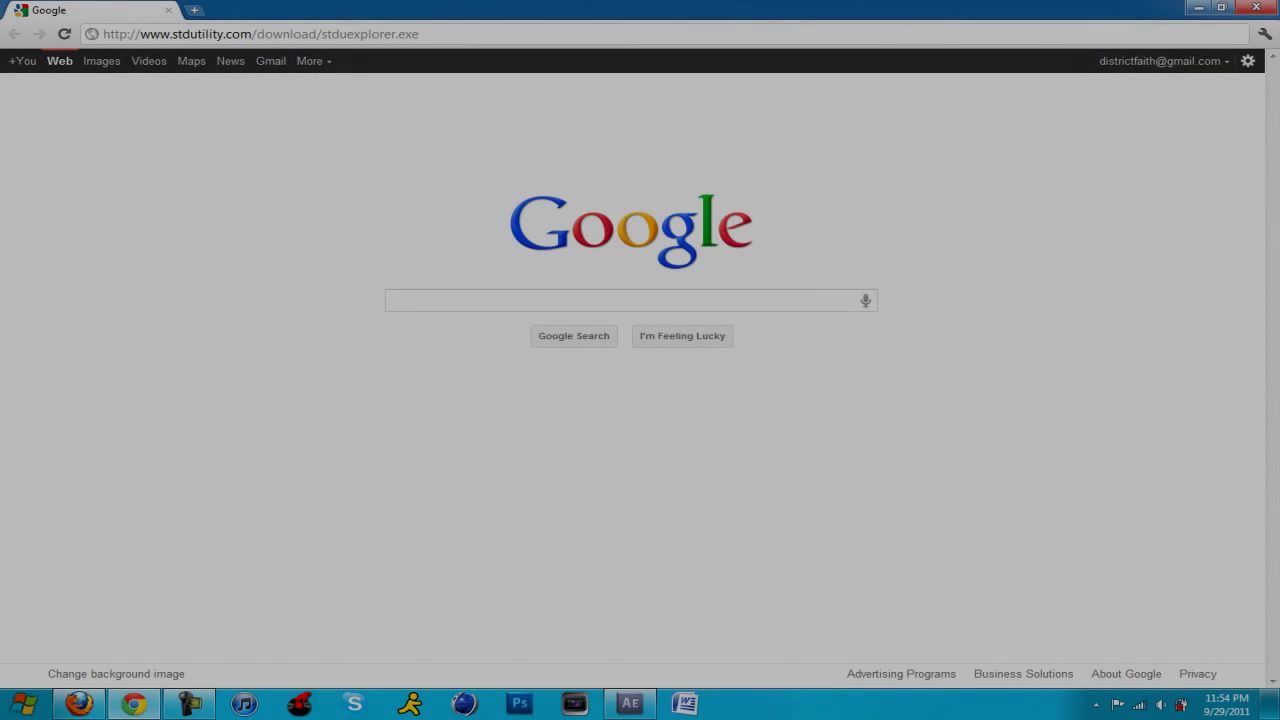
{"action": "left_click", "coordinate": [260, 34]}
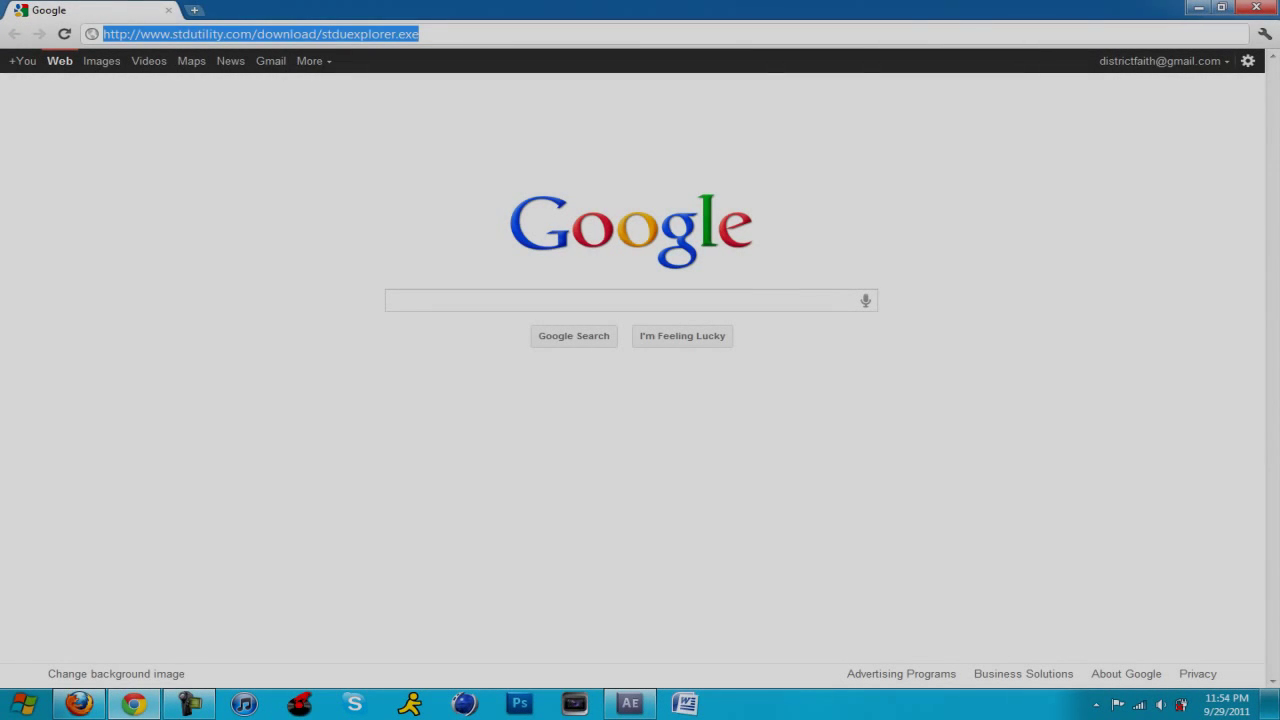
{"action": "key", "text": "Return"}
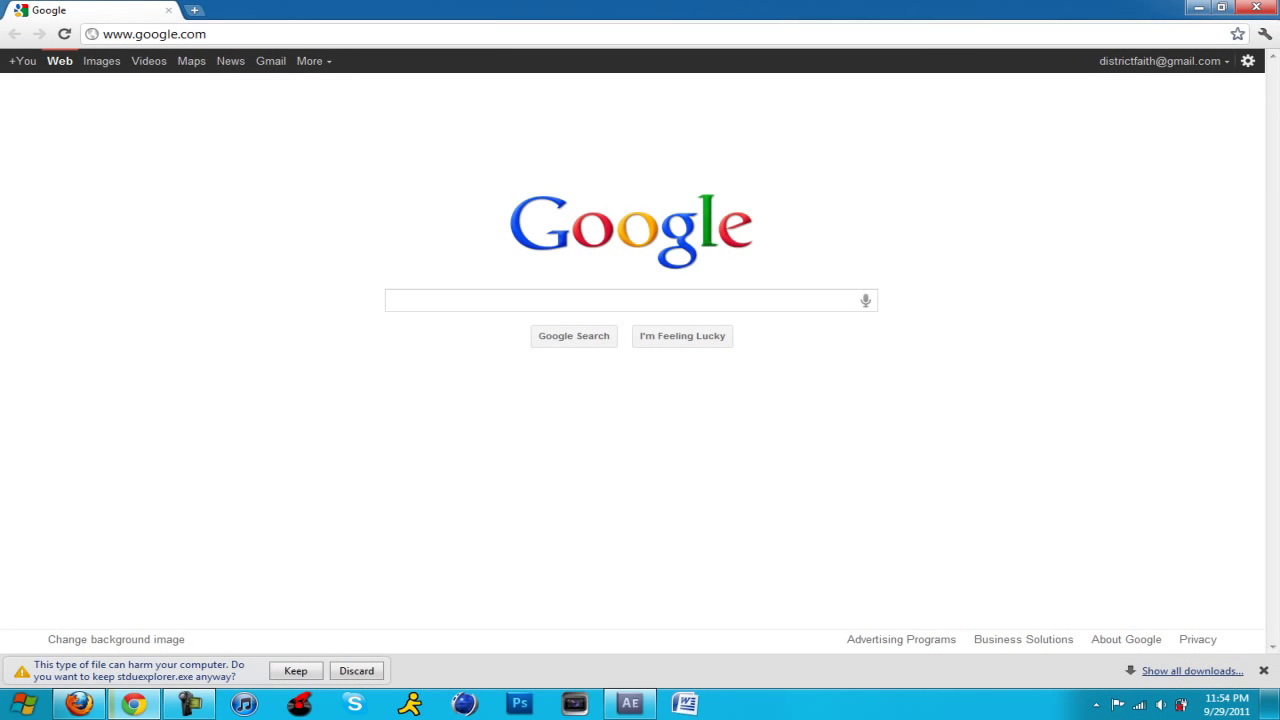
{"action": "left_click", "coordinate": [295, 670]}
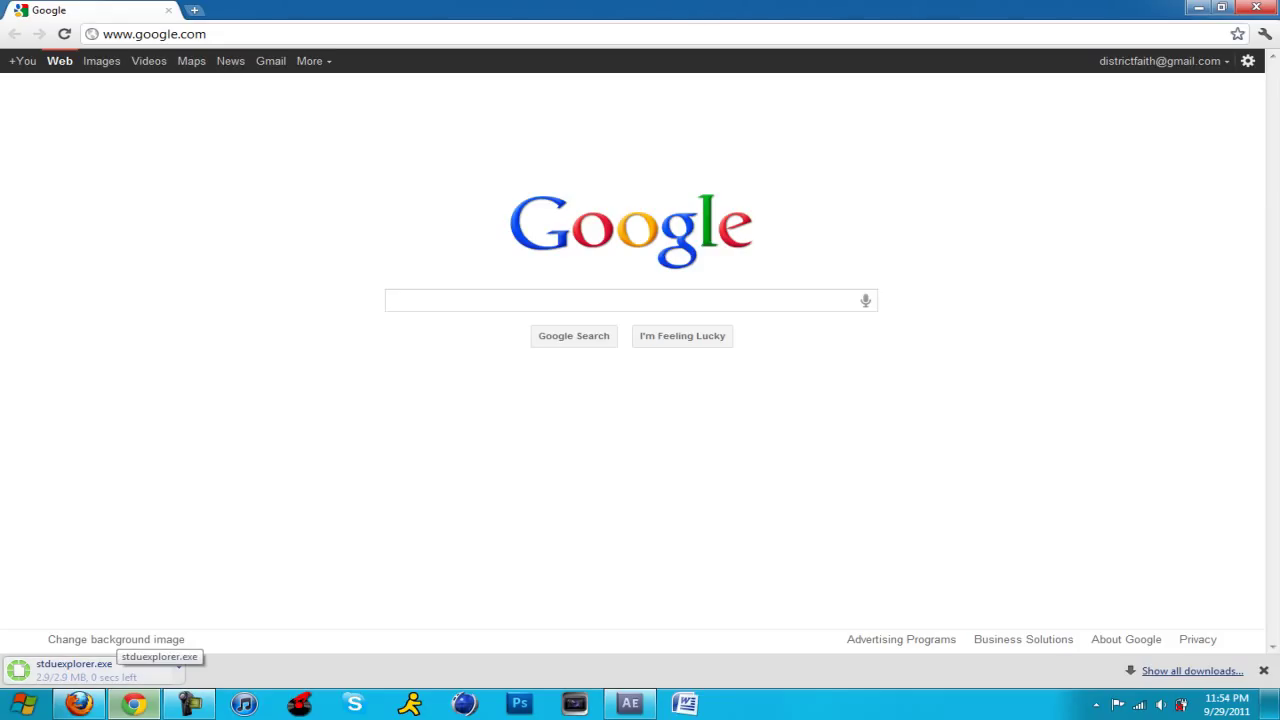
{"action": "left_click", "coordinate": [74, 670]}
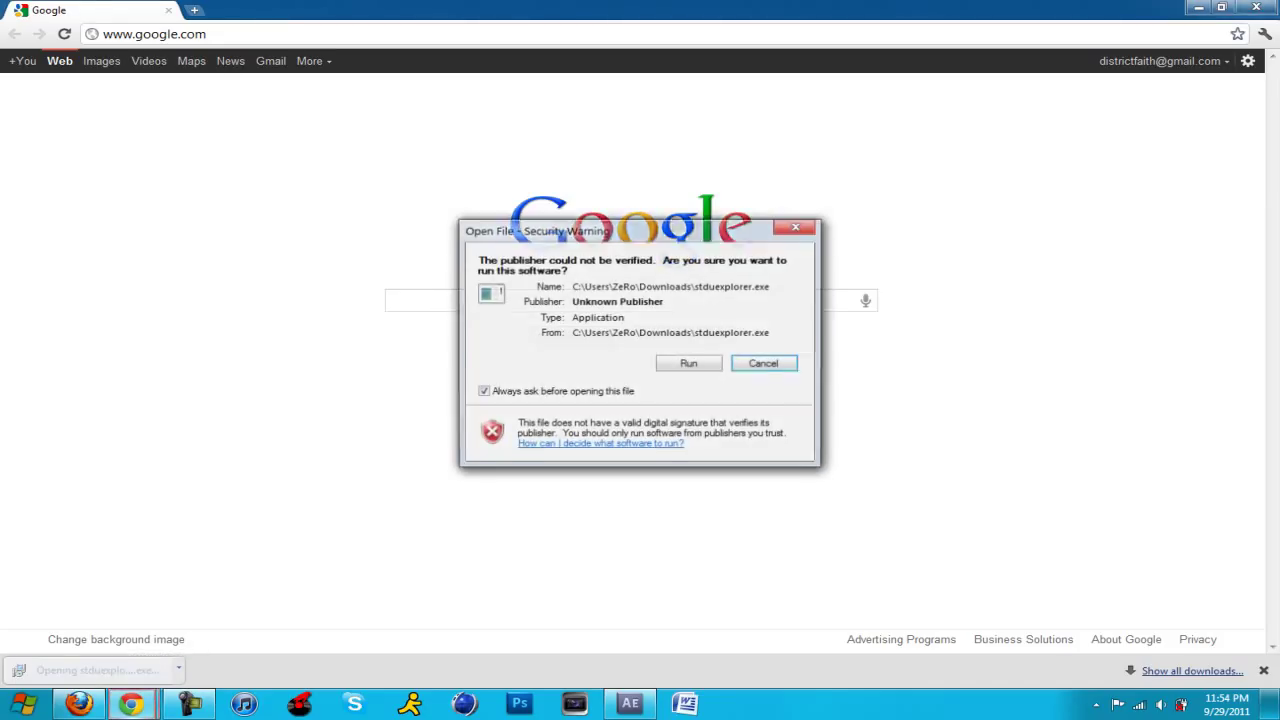
{"action": "left_click", "coordinate": [689, 363]}
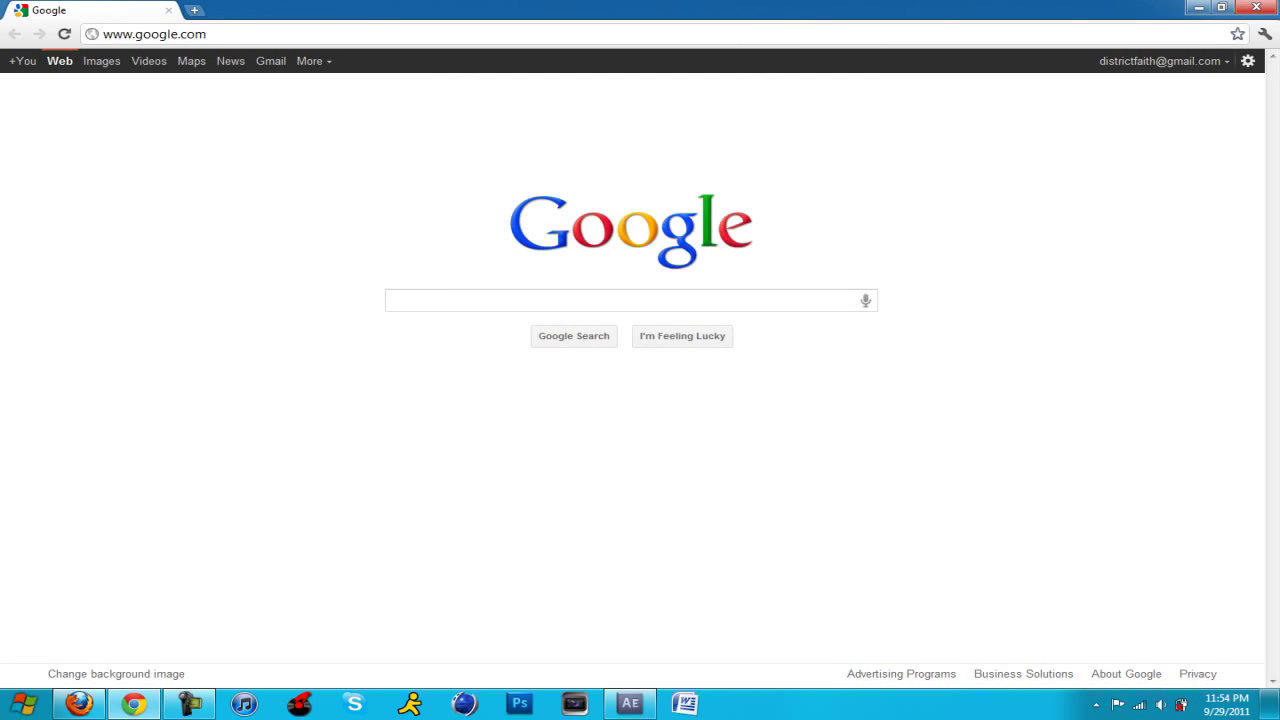
{"action": "left_click", "coordinate": [1256, 7]}
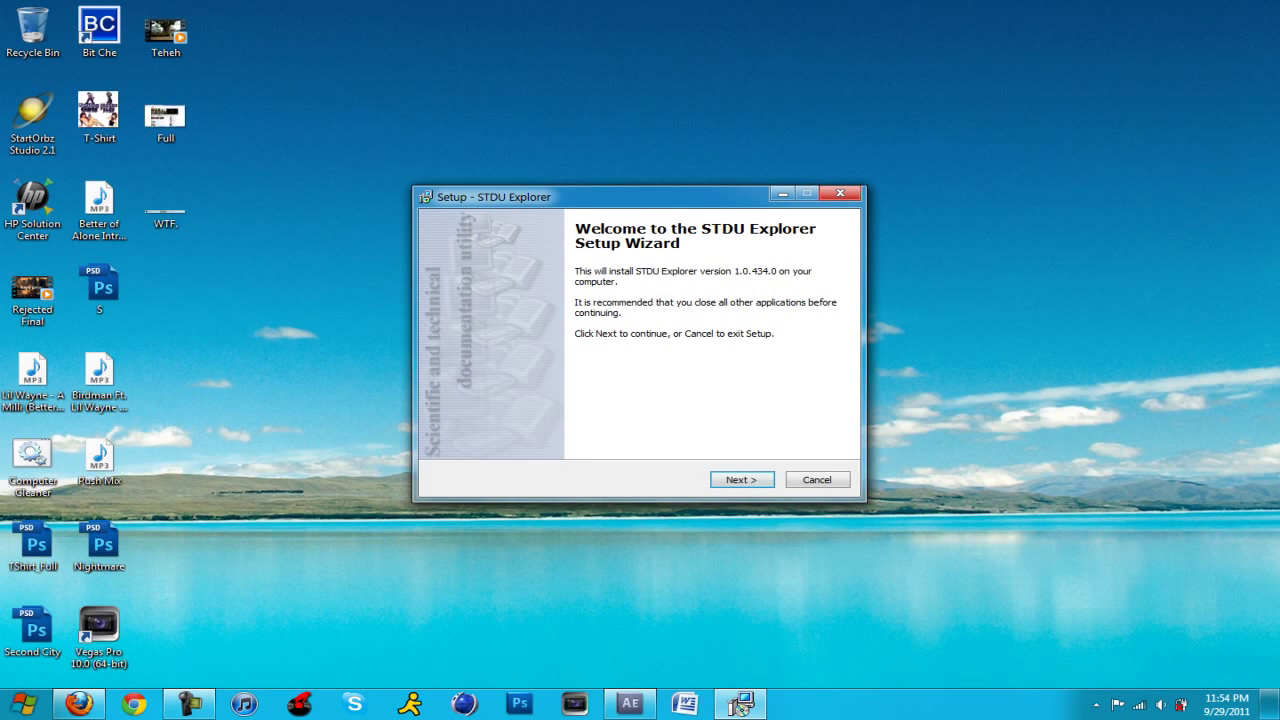
- Install STDU Explorer with the licence accepted, the STDUtility Start Menu folder and a desktop icon, and launch it on finishing
{"action": "key", "text": "Return"}
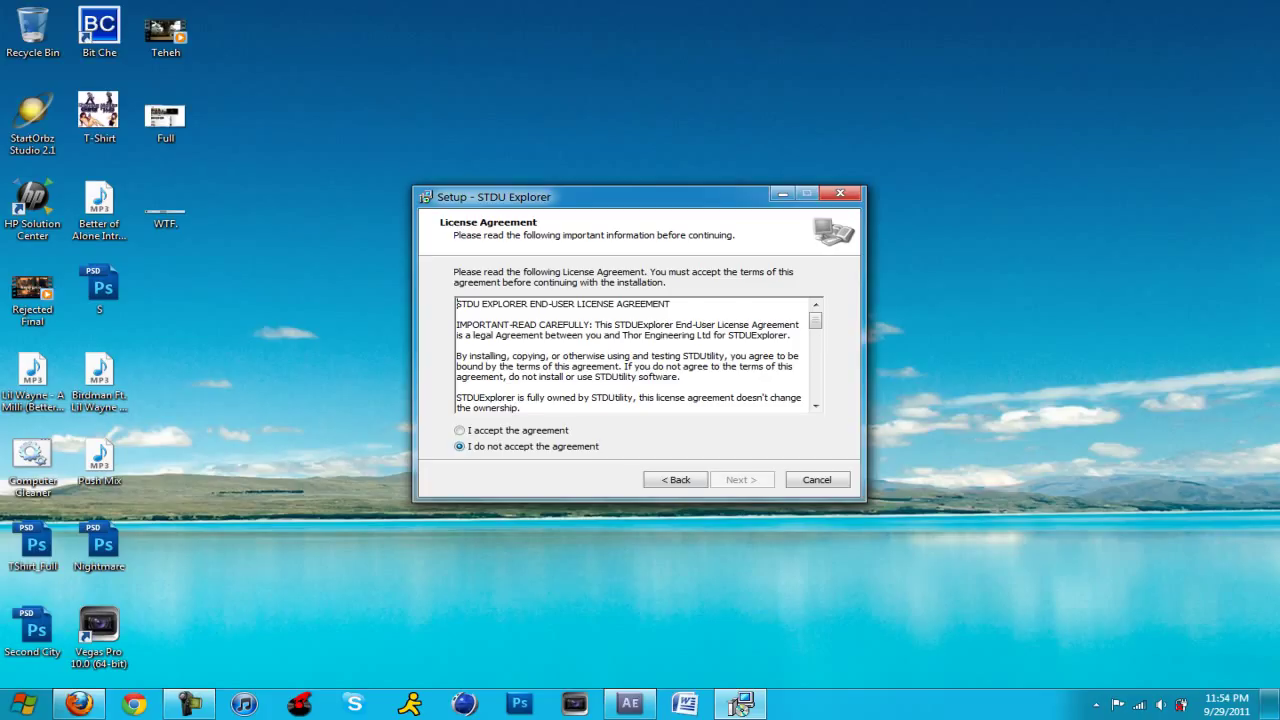
{"action": "key", "text": "alt+a"}
{"action": "key", "text": "Return"}
{"action": "key", "text": "Return"}
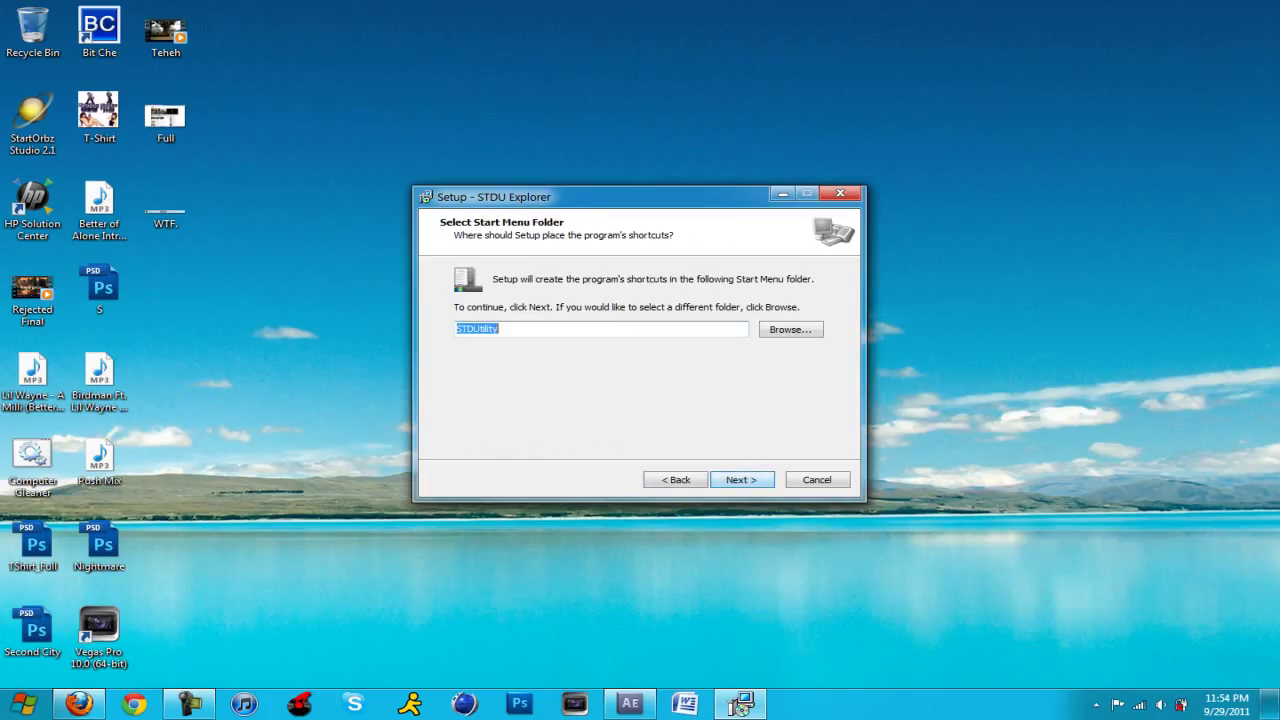
{"action": "key", "text": "Return"}
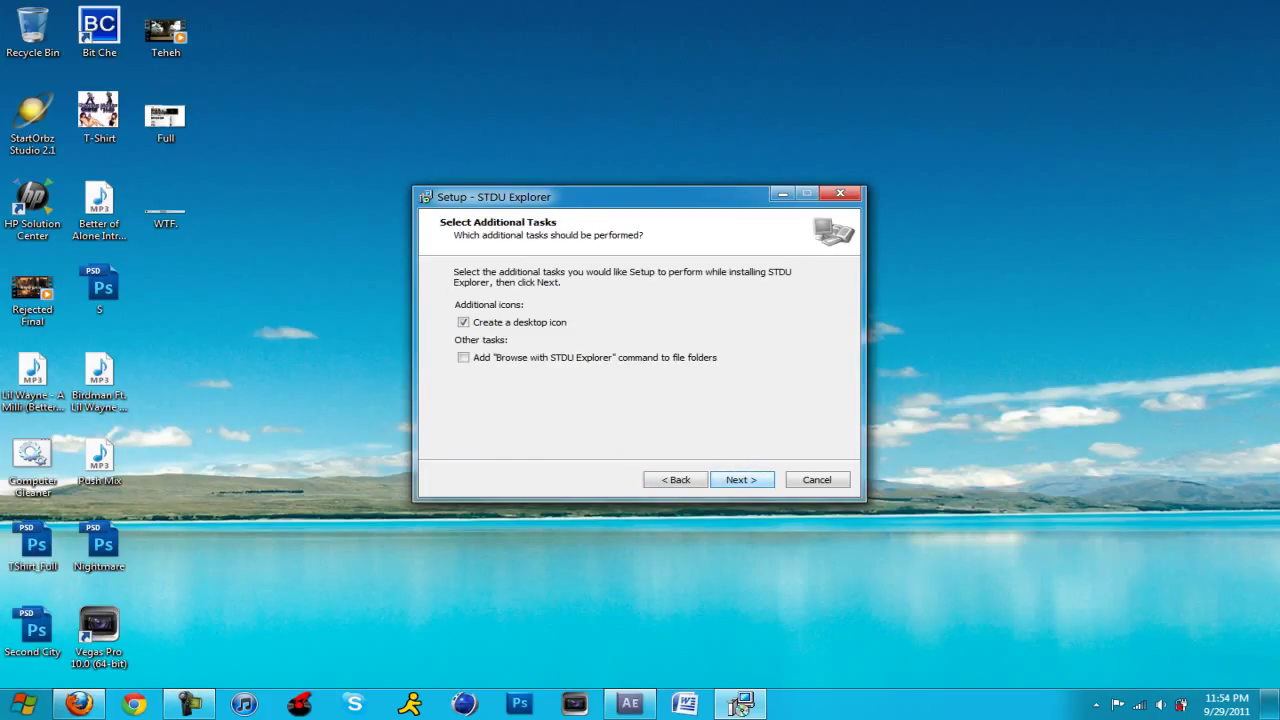
{"action": "key", "text": "Return"}
{"action": "key", "text": "Return"}
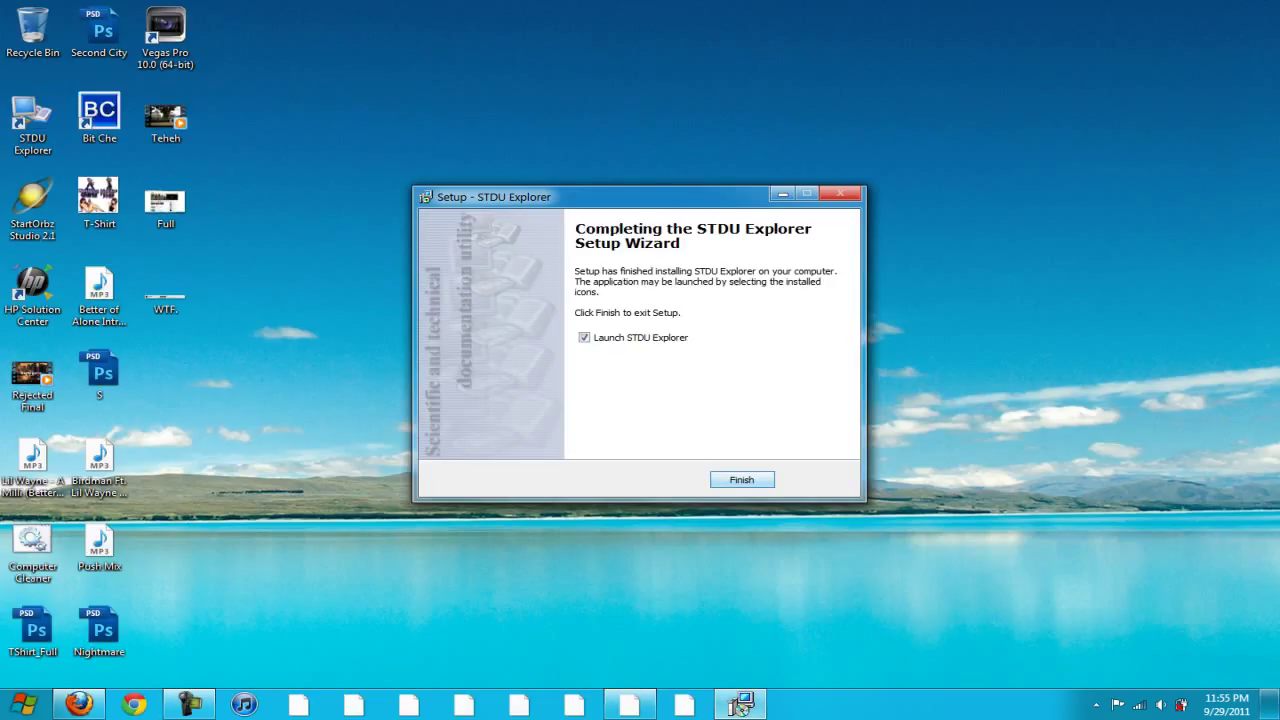
{"action": "key", "text": "Return"}
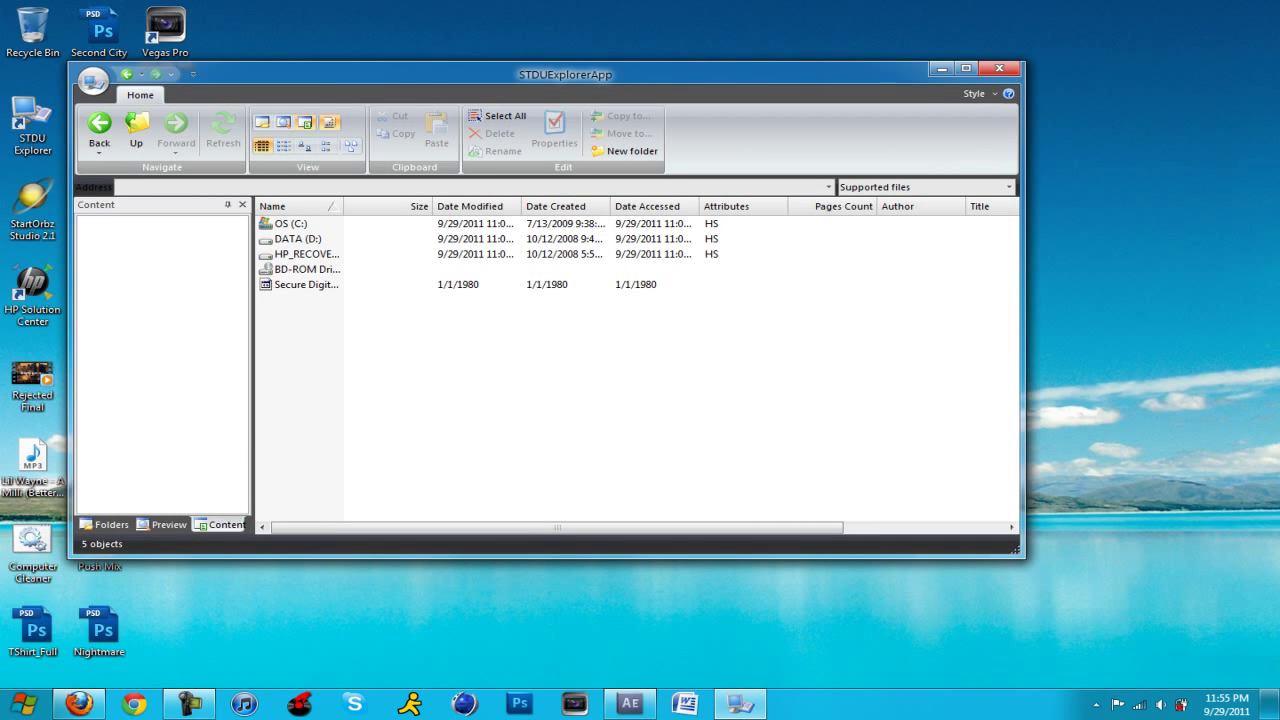
- Move the STDU Explorer window nearer the middle of the desktop and browse the contents of the OS (C:) drive
{"action": "left_click_drag", "start_coordinate": [420, 74], "coordinate": [566, 123]}
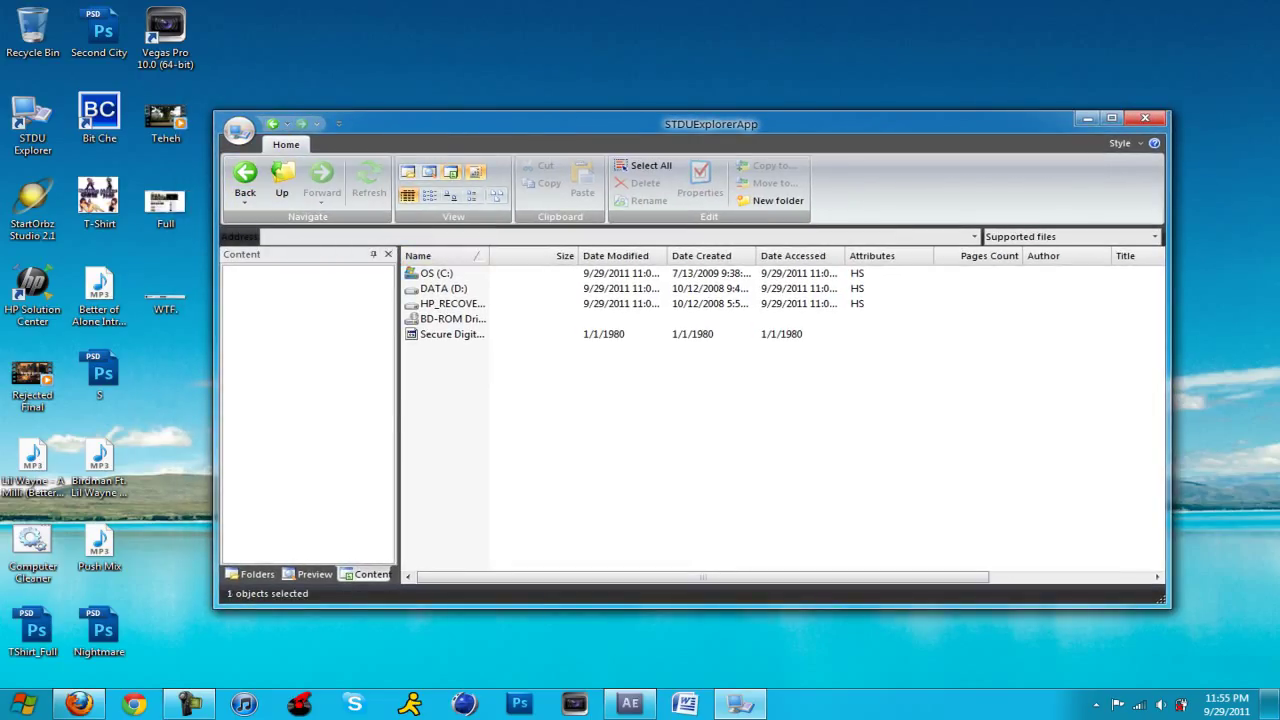
{"action": "double_click", "coordinate": [437, 273]}
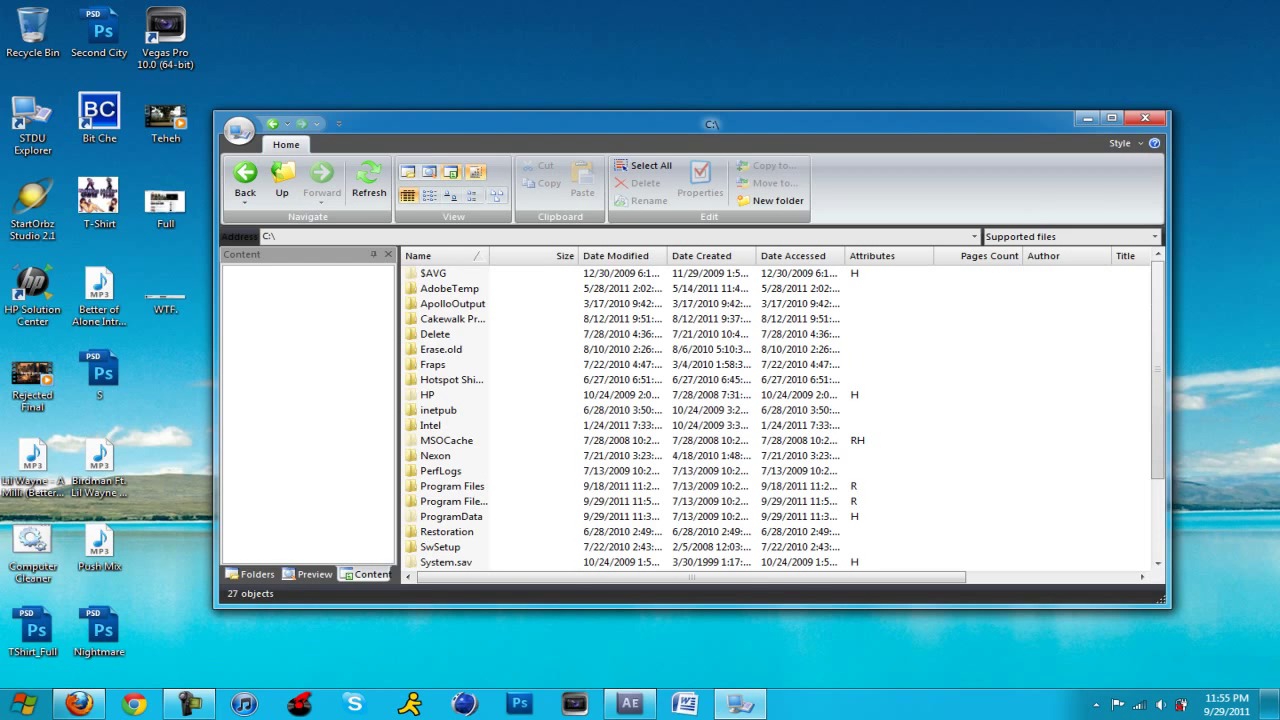
{"action": "scroll", "coordinate": [780, 415], "scroll_direction": "down", "scroll_amount": 3}
{"action": "scroll", "coordinate": [780, 415], "scroll_direction": "up", "scroll_amount": 3}
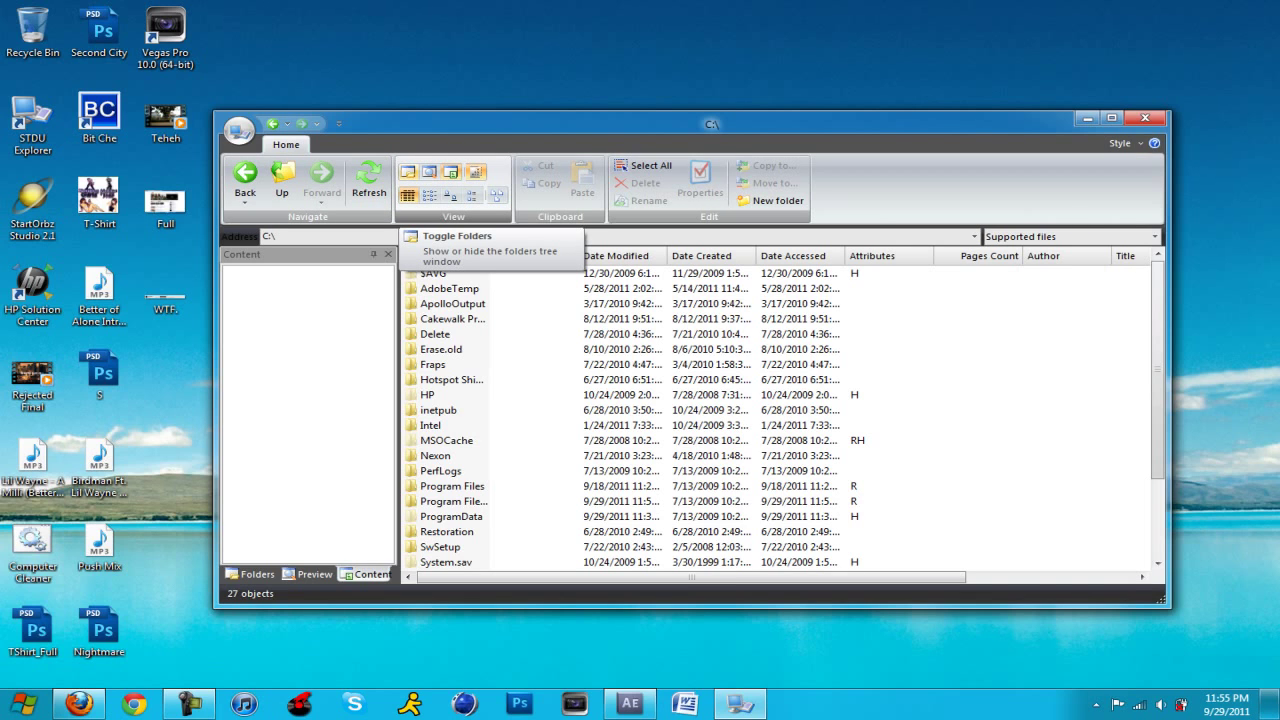
- View the Folders, Preview and Content panes in turn and select the ApolloOutput folder
{"action": "left_click", "coordinate": [407, 171]}
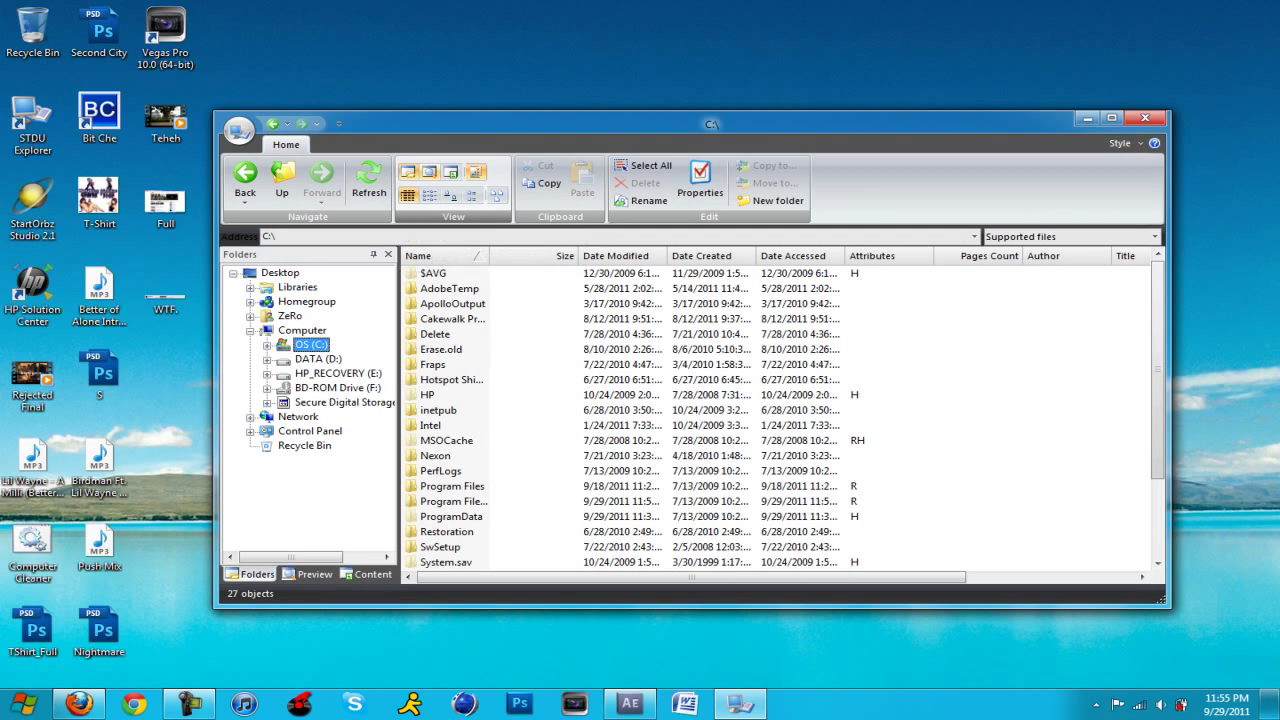
{"action": "left_click", "coordinate": [429, 171]}
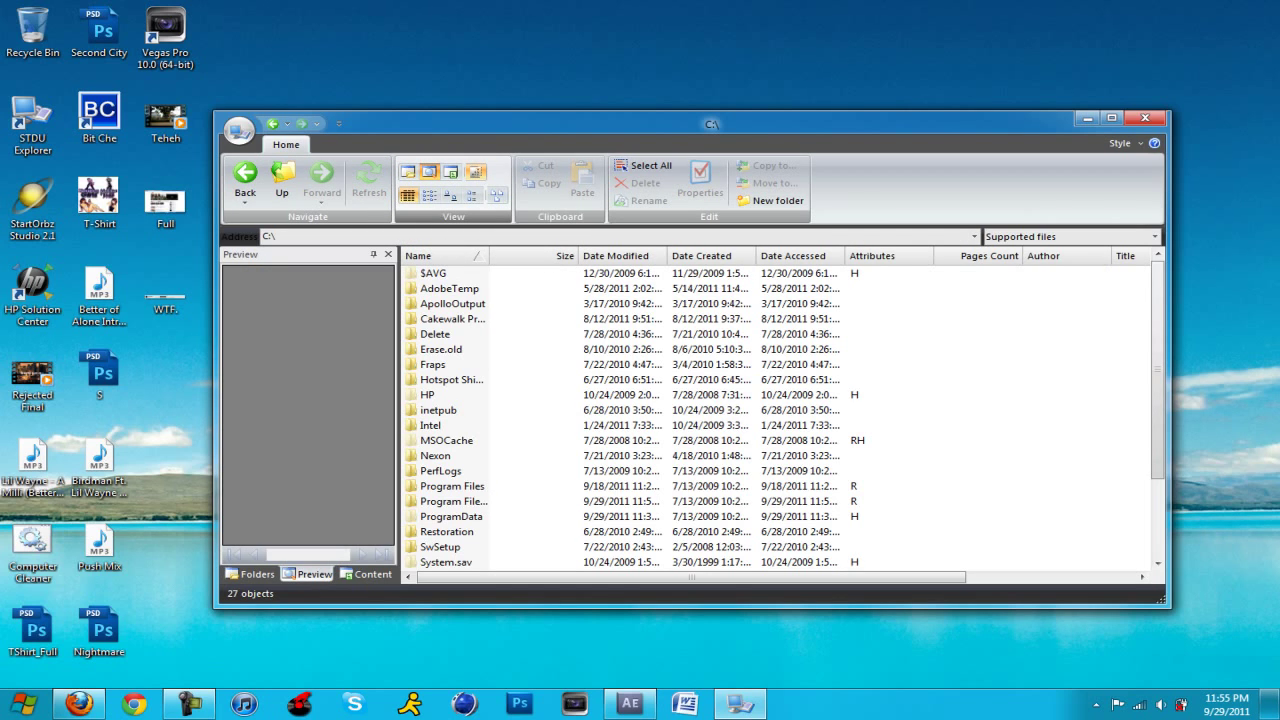
{"action": "left_click", "coordinate": [450, 171]}
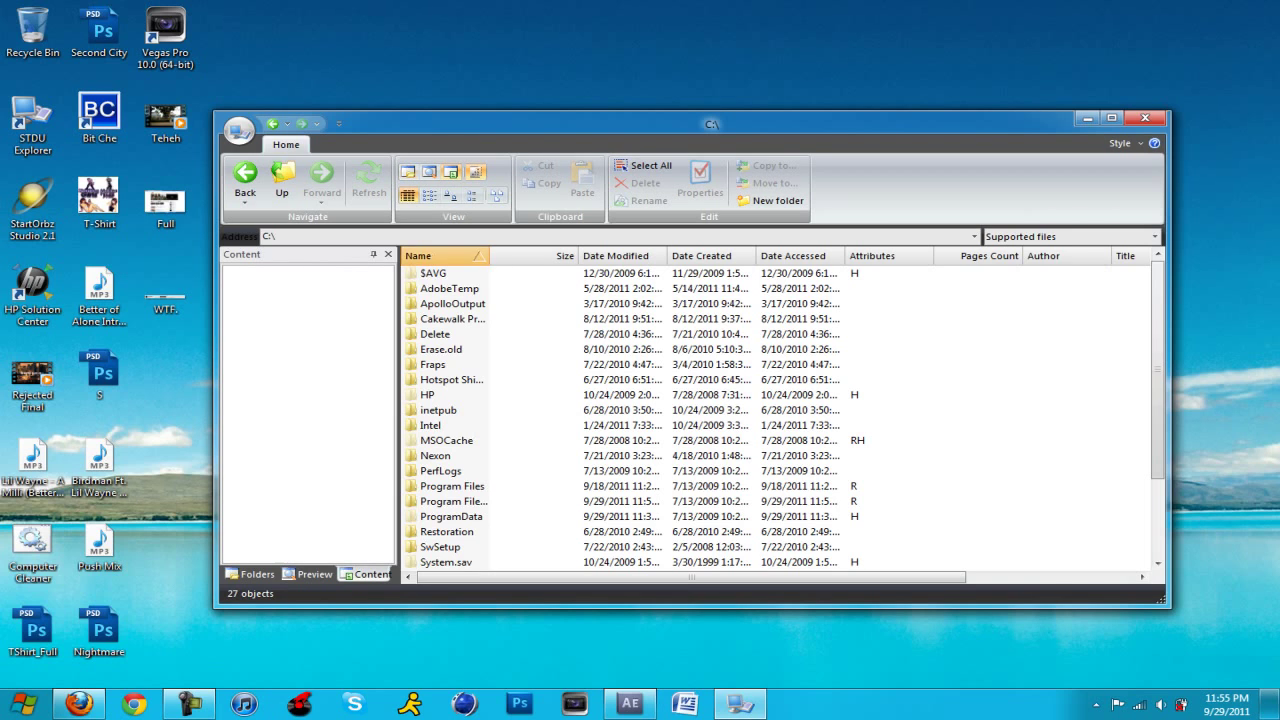
{"action": "left_click", "coordinate": [452, 303]}
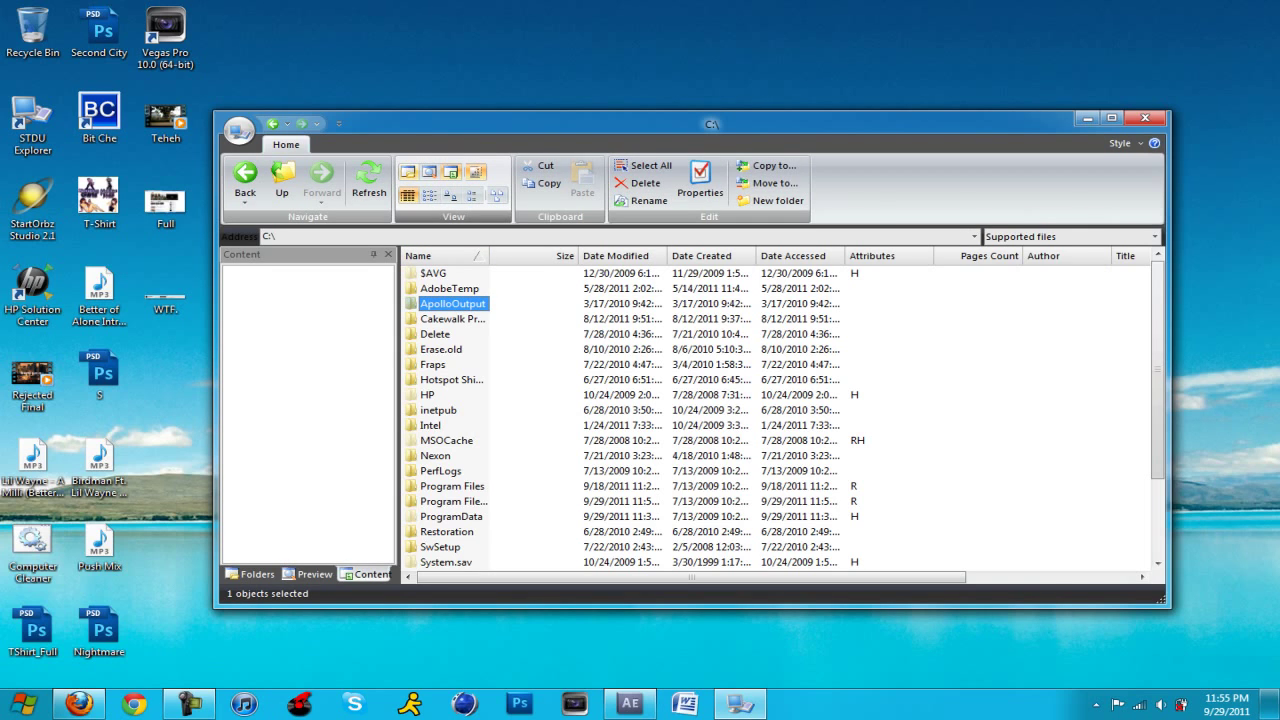
- Show the Folders pane and open the Program Files (x86) folder on the C: drive
{"action": "left_click", "coordinate": [452, 318]}
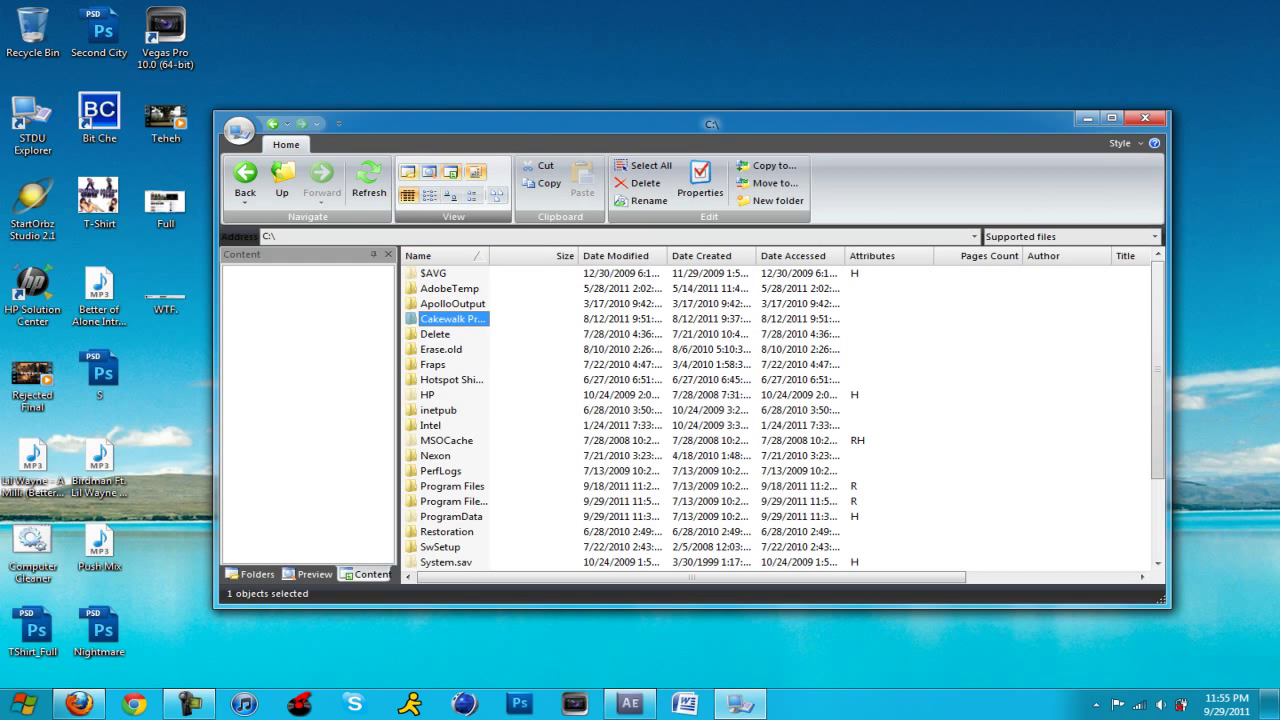
{"action": "left_click", "coordinate": [408, 172]}
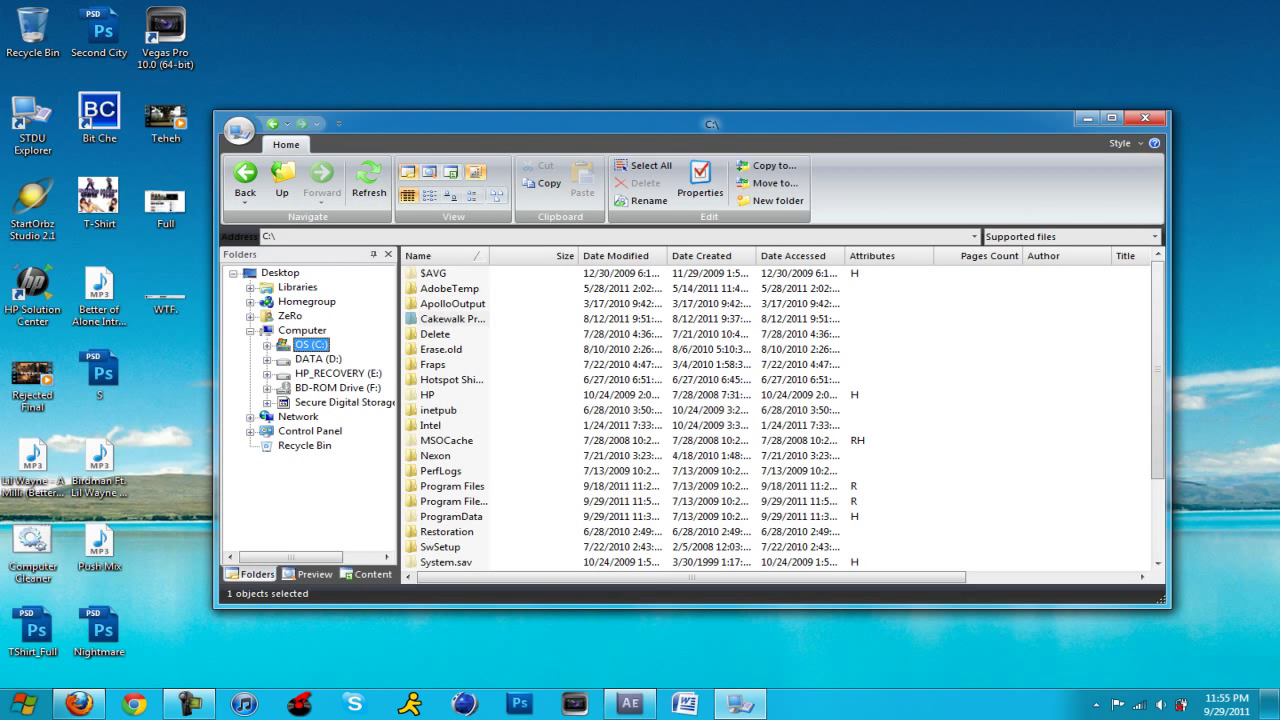
{"action": "scroll", "coordinate": [780, 418], "scroll_direction": "down", "scroll_amount": 3}
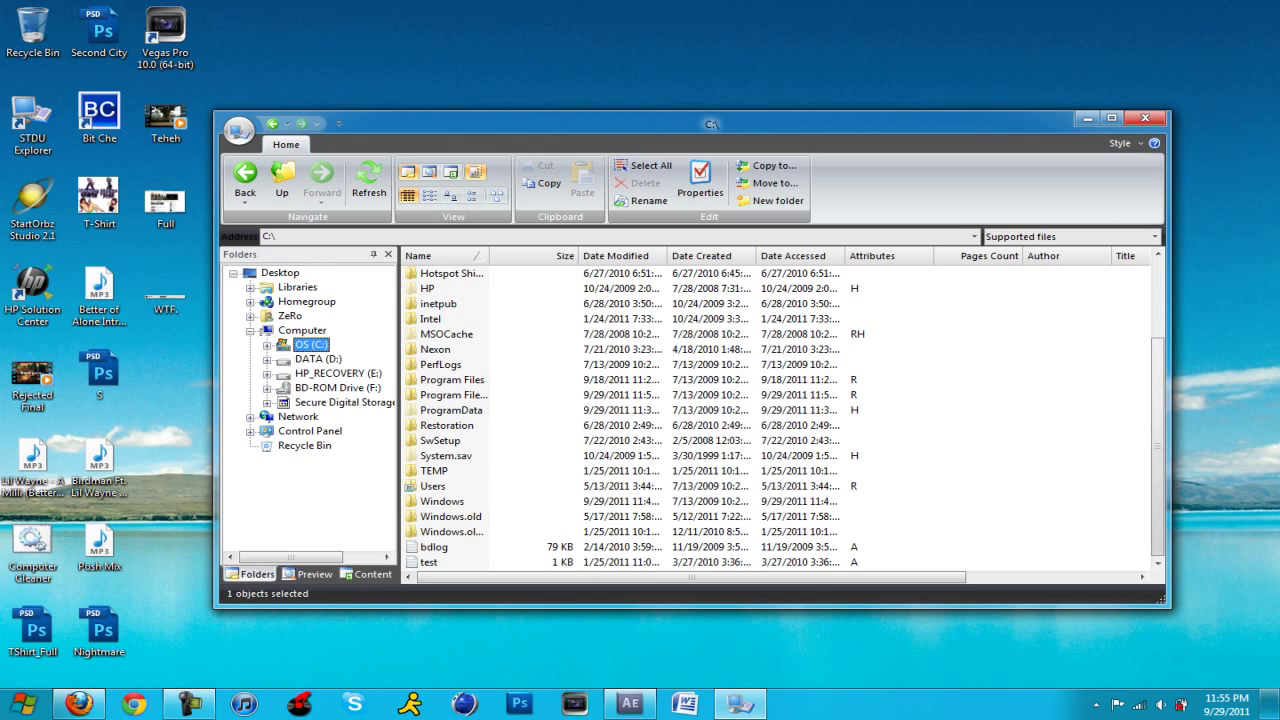
{"action": "double_click", "coordinate": [453, 395]}
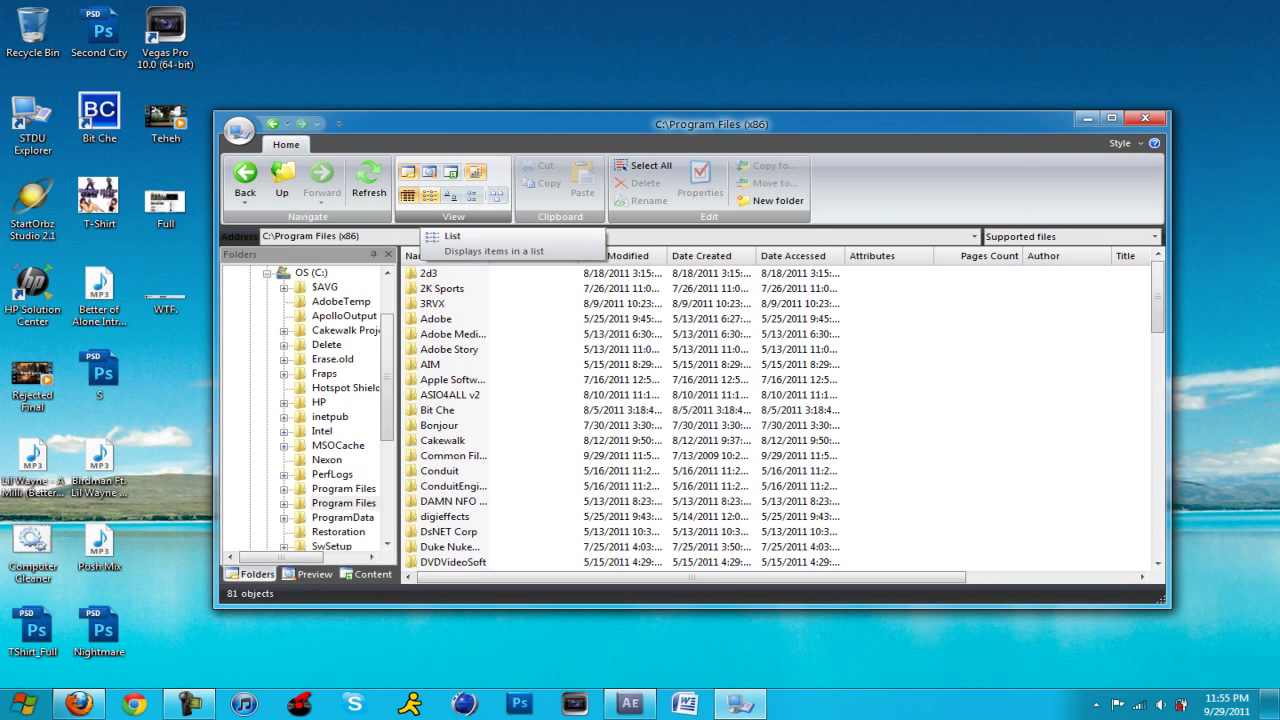
- View the Program Files (x86) contents as list, icons, tiles and thumbnails, and return to the details view
{"action": "left_click", "coordinate": [431, 195]}
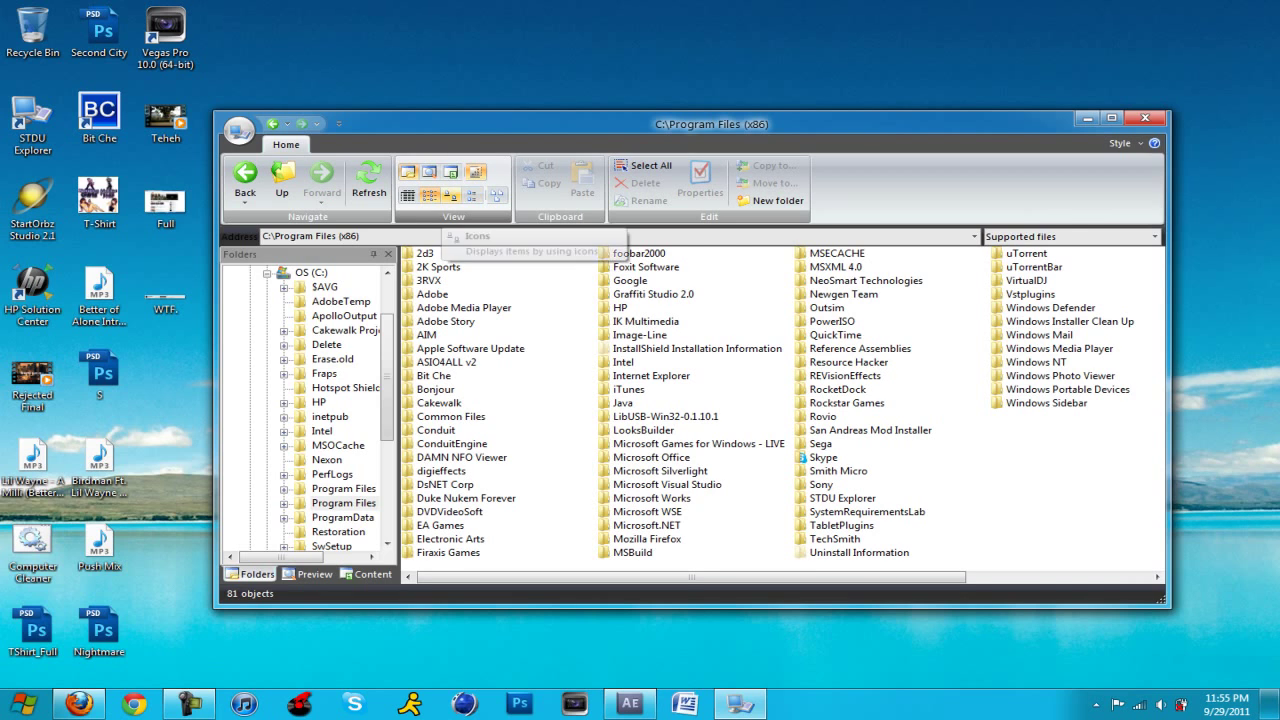
{"action": "left_click", "coordinate": [451, 195]}
{"action": "left_click", "coordinate": [472, 195]}
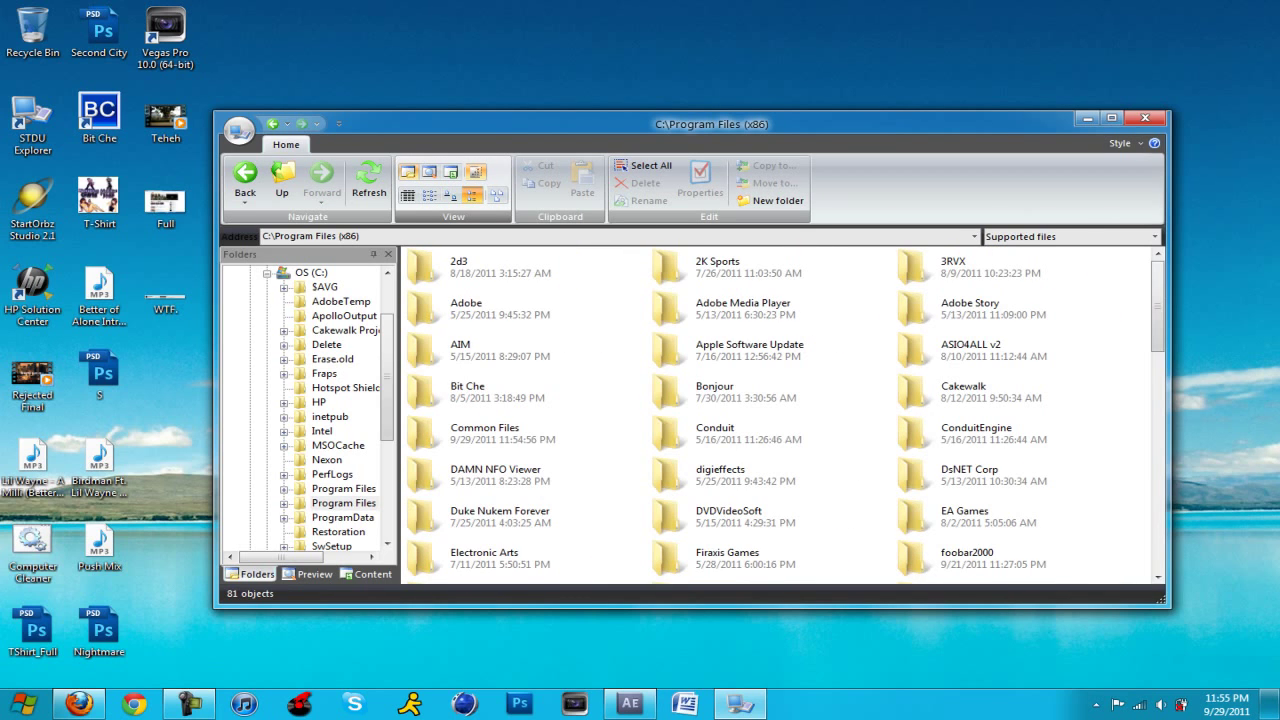
{"action": "left_click", "coordinate": [497, 195]}
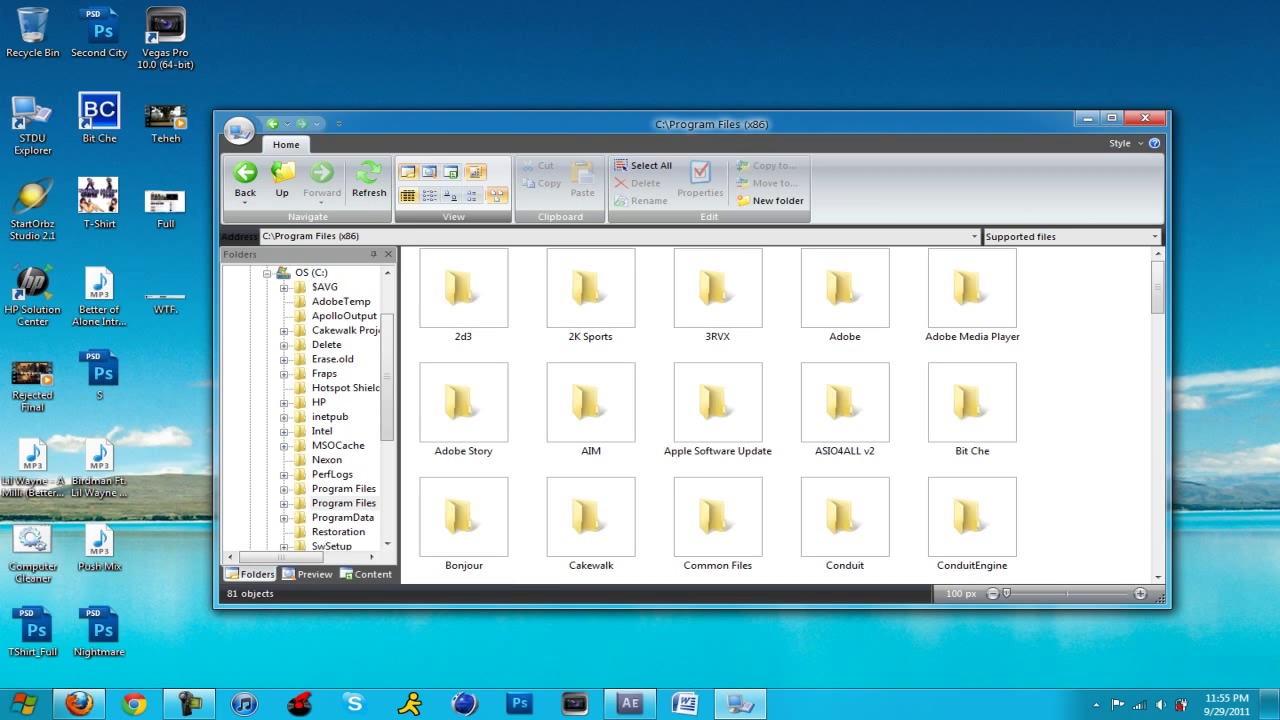
{"action": "left_click", "coordinate": [407, 195]}
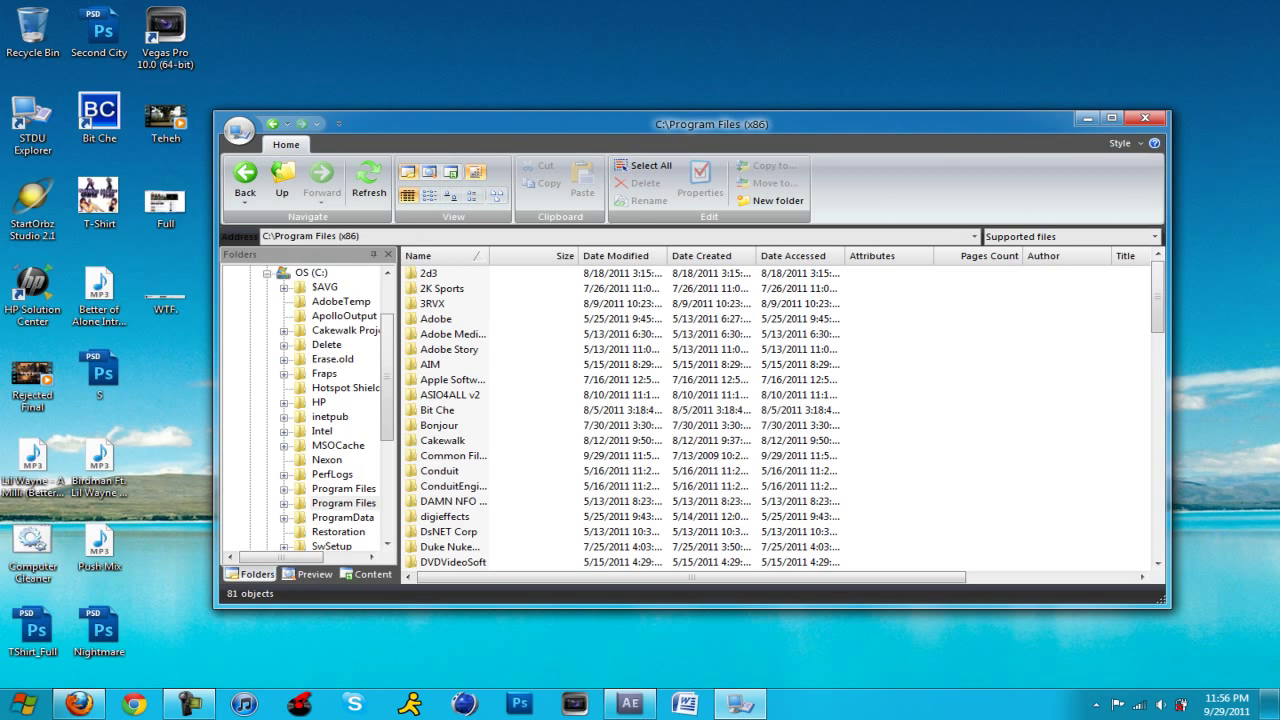
{"action": "double_click", "coordinate": [286, 144]}
{"action": "double_click", "coordinate": [286, 144]}
{"action": "right_click", "coordinate": [240, 128]}
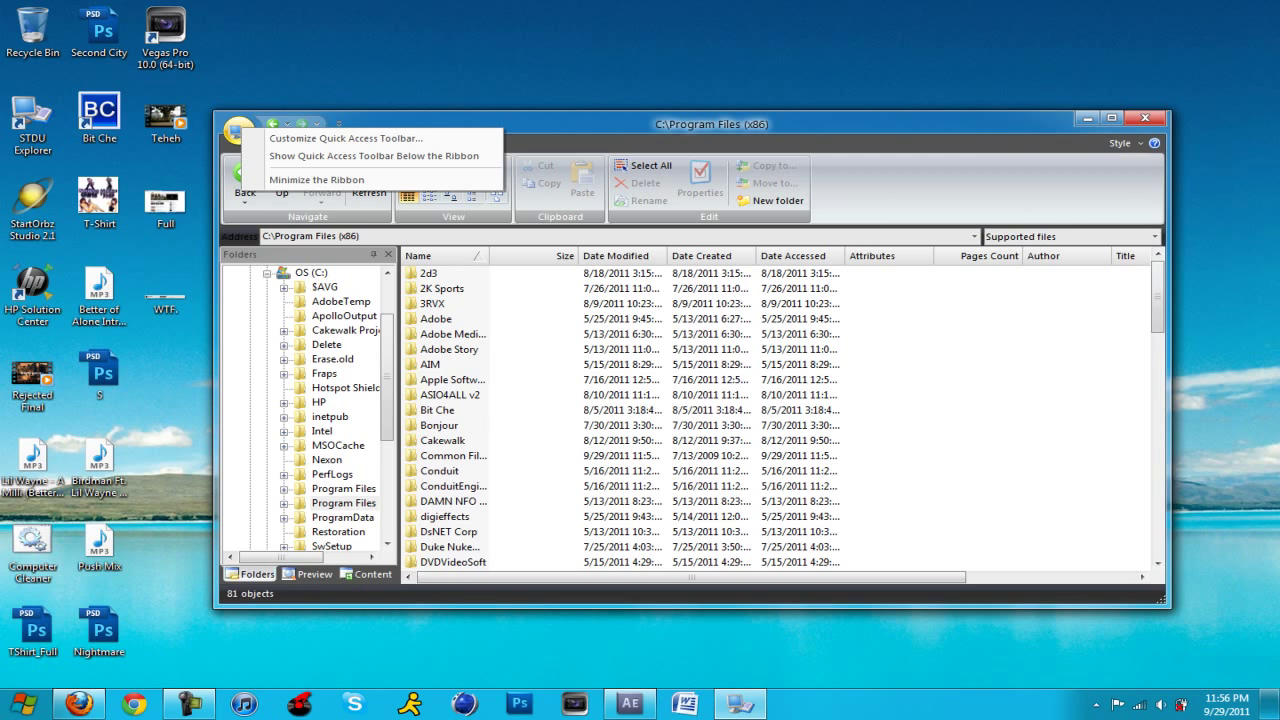
{"action": "key", "text": "Down"}
{"action": "key", "text": "Down"}
{"action": "key", "text": "Down"}
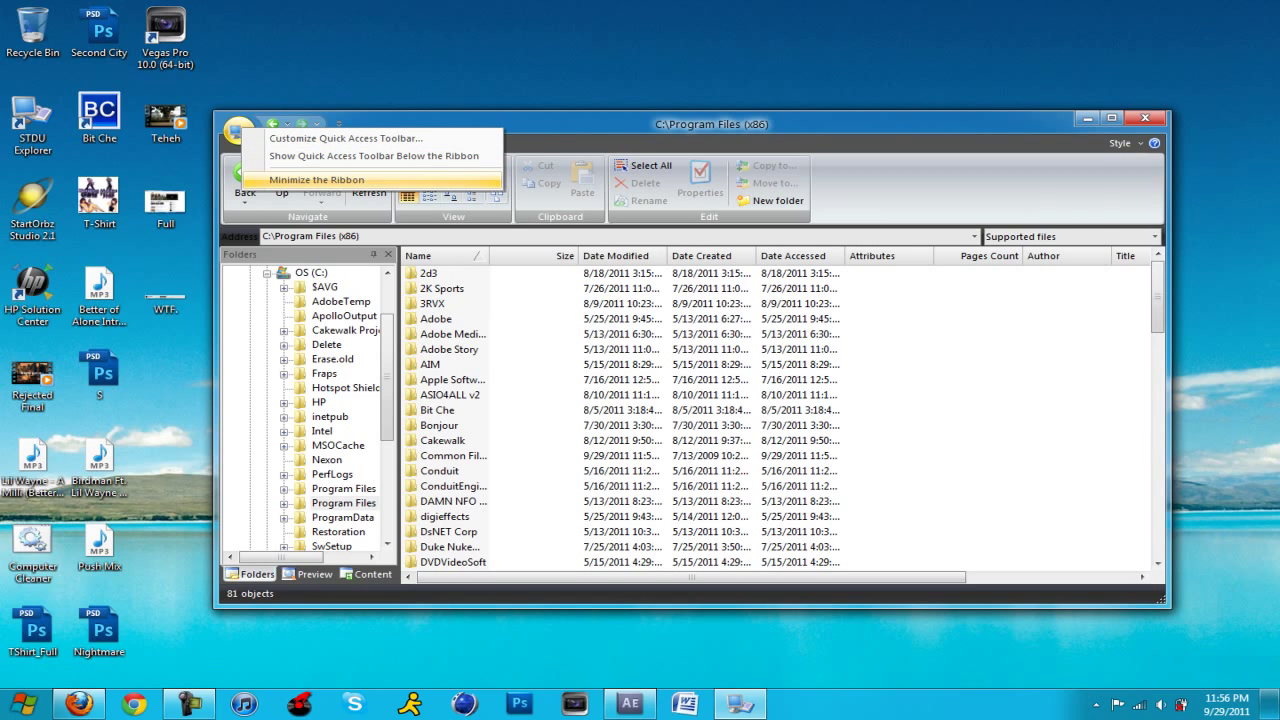
{"action": "key", "text": "Escape"}
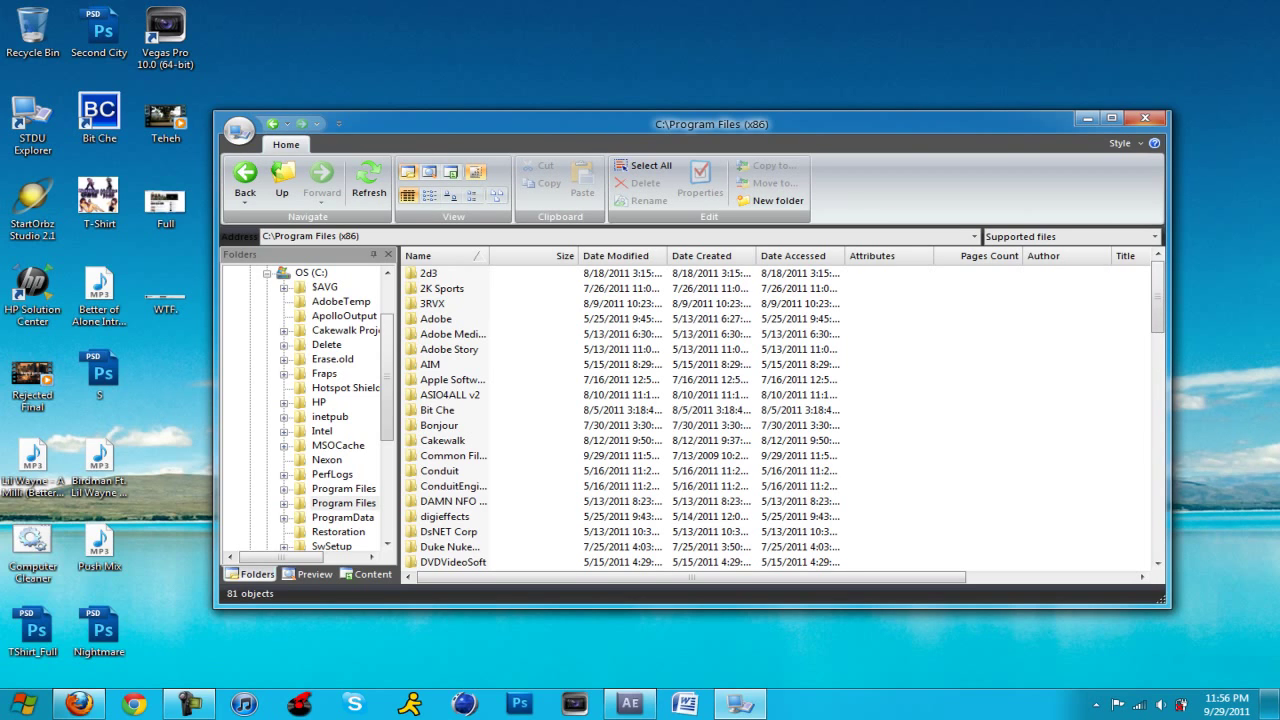
- Try the Blue, Silver and Aqua styles on the STDU Explorer window and settle on Silver Style
{"action": "left_click", "coordinate": [1120, 143]}
{"action": "left_click", "coordinate": [1111, 162]}
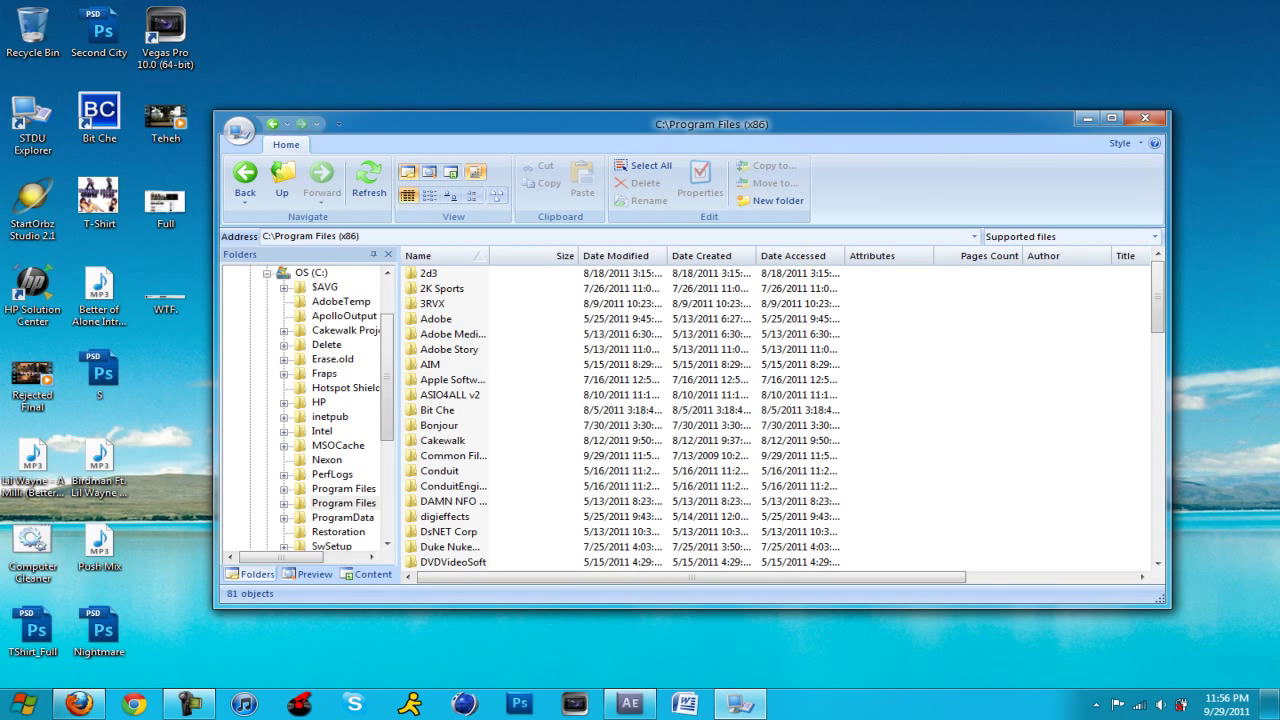
{"action": "left_click", "coordinate": [1120, 143]}
{"action": "left_click", "coordinate": [1104, 197]}
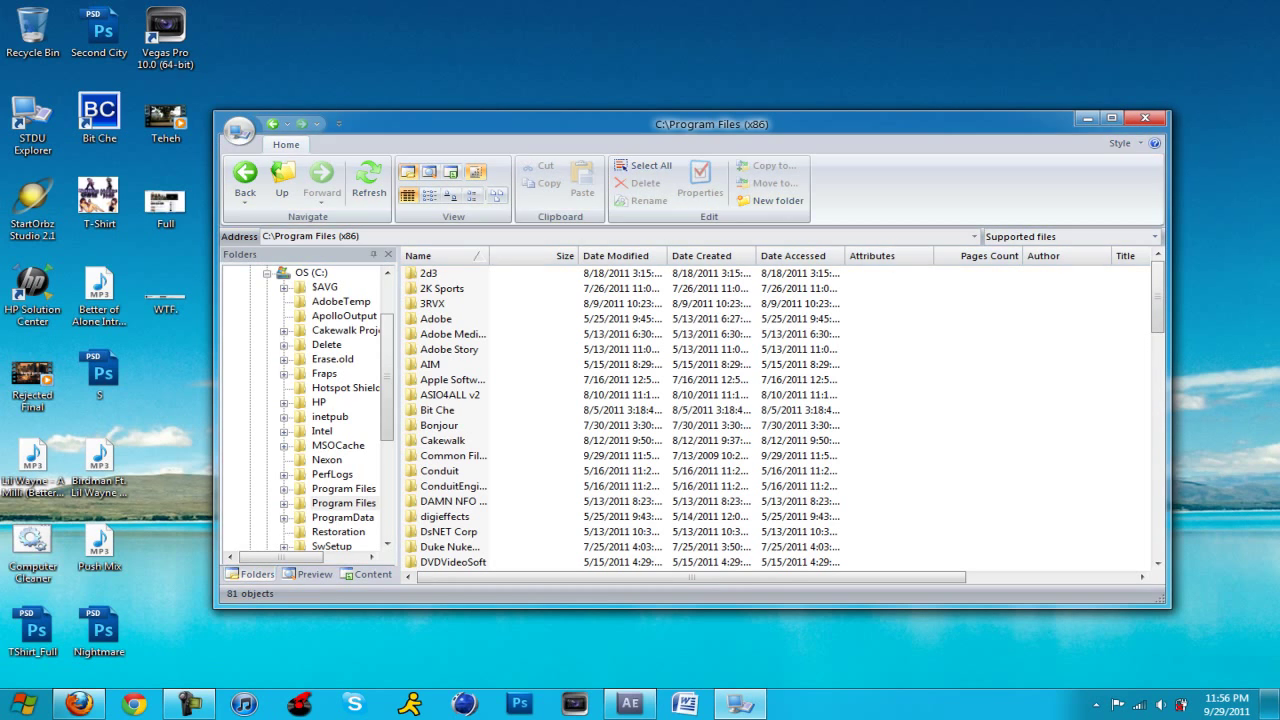
{"action": "left_click", "coordinate": [1120, 143]}
{"action": "left_click", "coordinate": [1104, 215]}
{"action": "left_click", "coordinate": [1120, 143]}
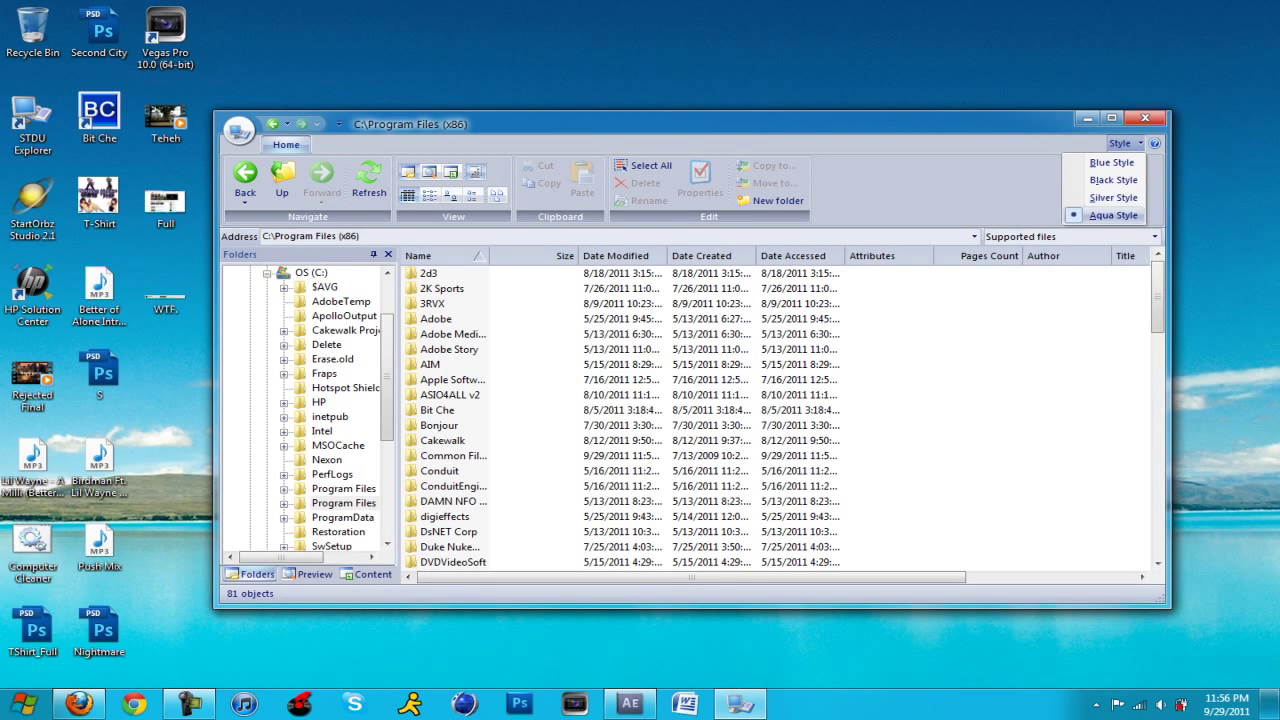
{"action": "key", "text": "Up"}
{"action": "key", "text": "Return"}
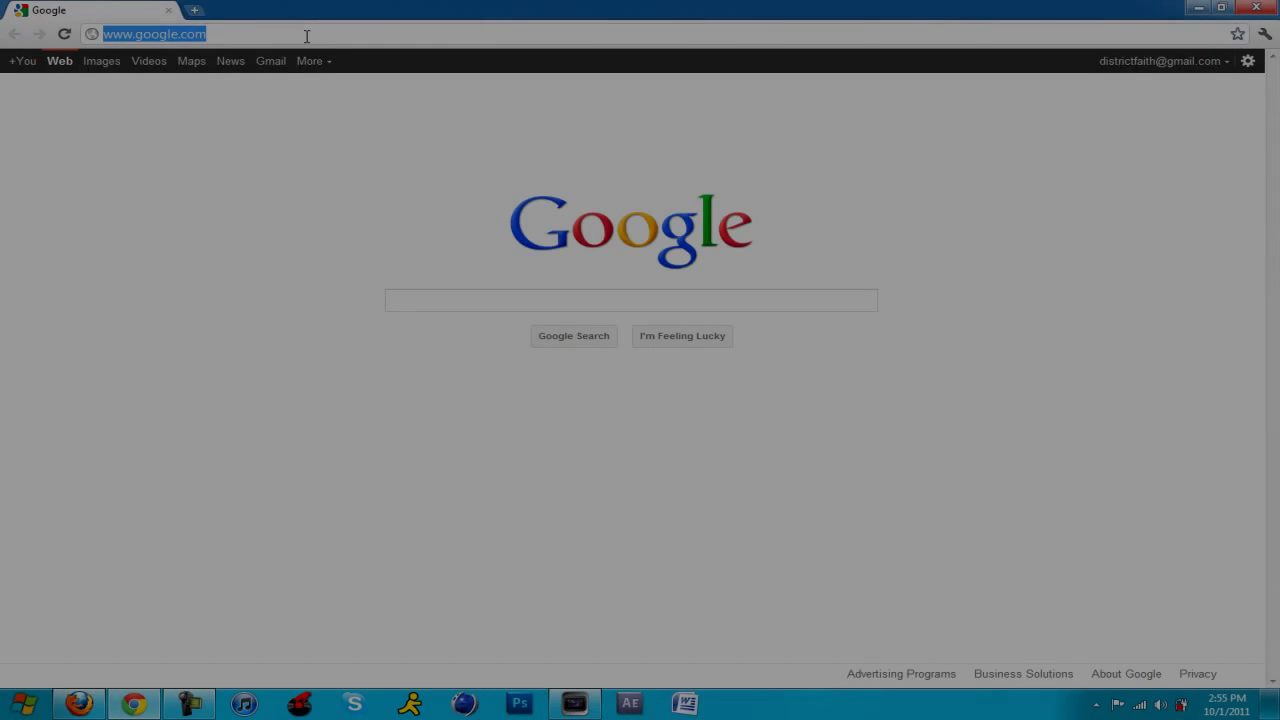
- Download the Newgen Installer from newgen.codeplex.com in Chrome, agreeing to the licence and keeping Newgen Installer.msi
{"action": "type", "text": "http://newgen.codeplex.com"}
{"action": "key", "text": "Return"}
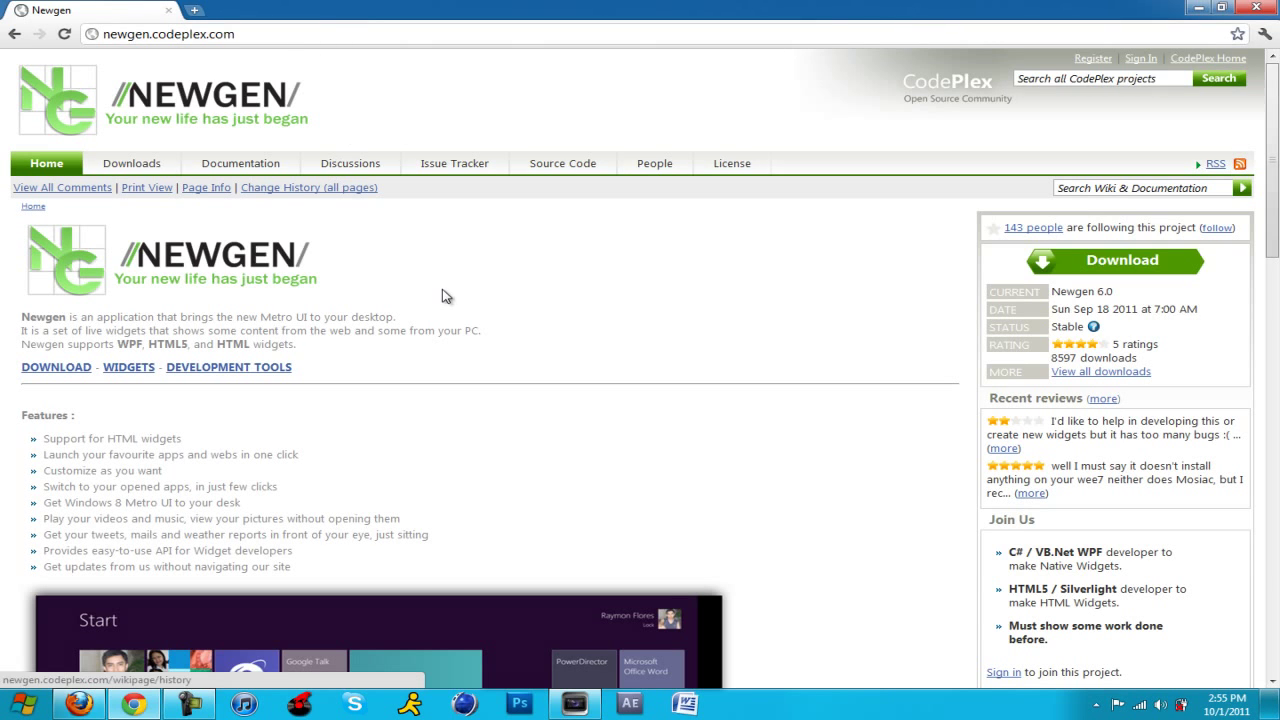
{"action": "left_click", "coordinate": [86, 369]}
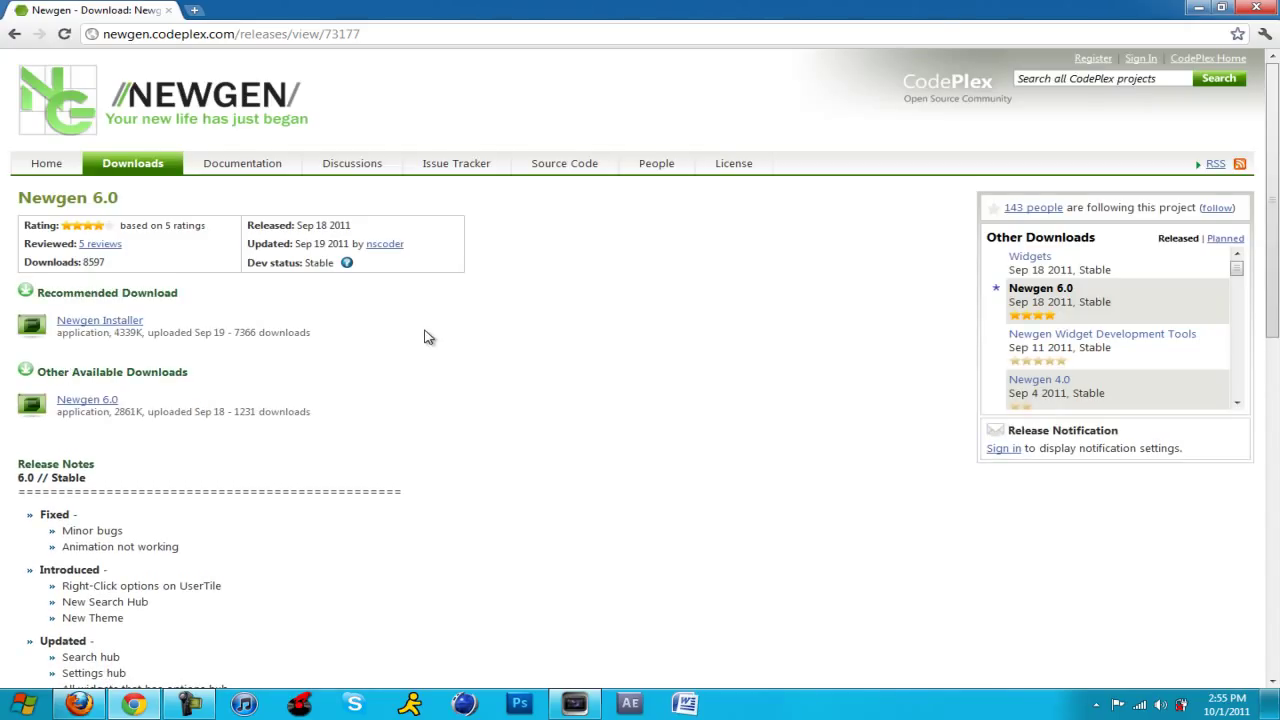
{"action": "left_click", "coordinate": [86, 322]}
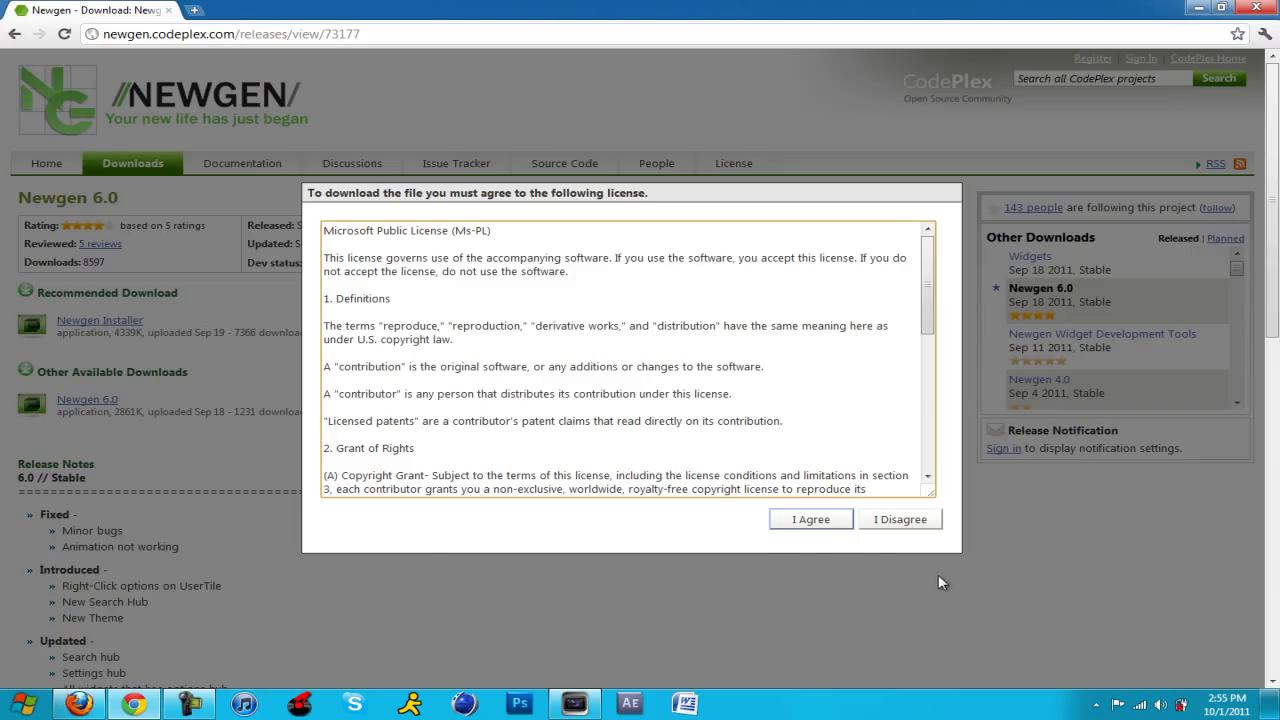
{"action": "left_click", "coordinate": [810, 520]}
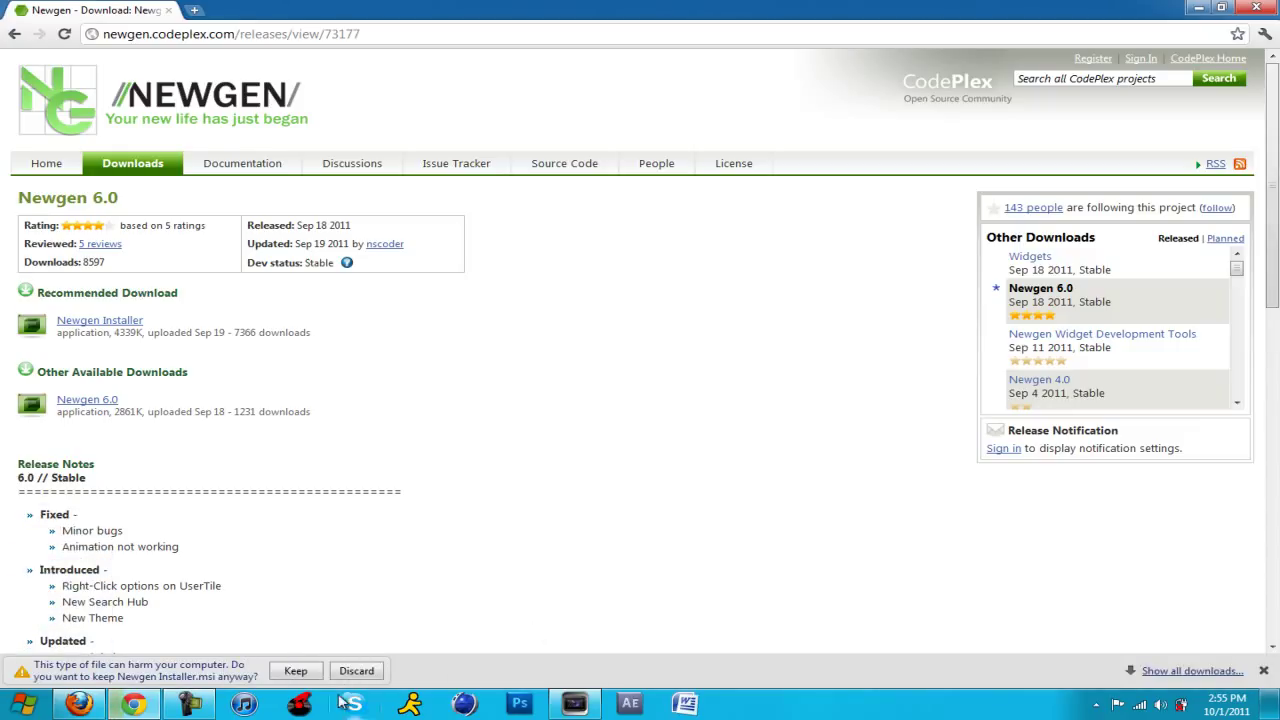
{"action": "left_click", "coordinate": [298, 672]}
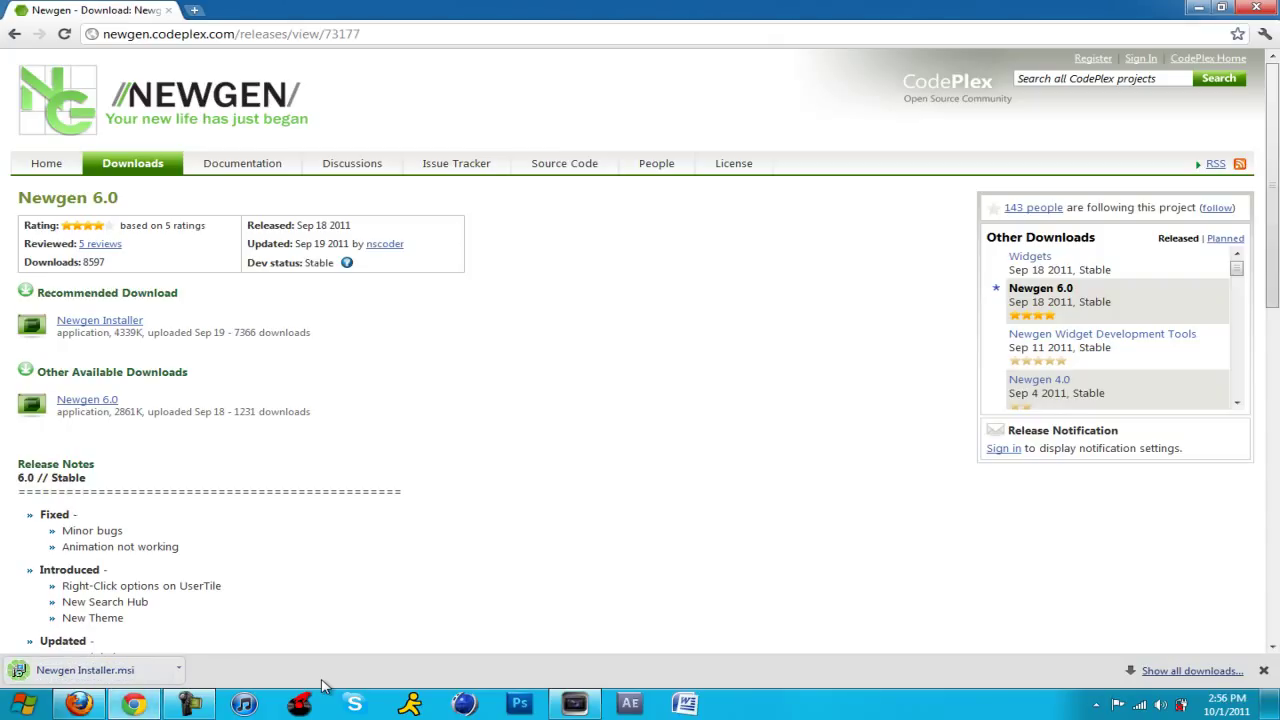
- Run Newgen Installer.msi and install Newgen for Just me in C:\Program Files (x86)\Newgen Team\Newgen\, closing the wizard on completion
{"action": "left_click", "coordinate": [85, 670]}
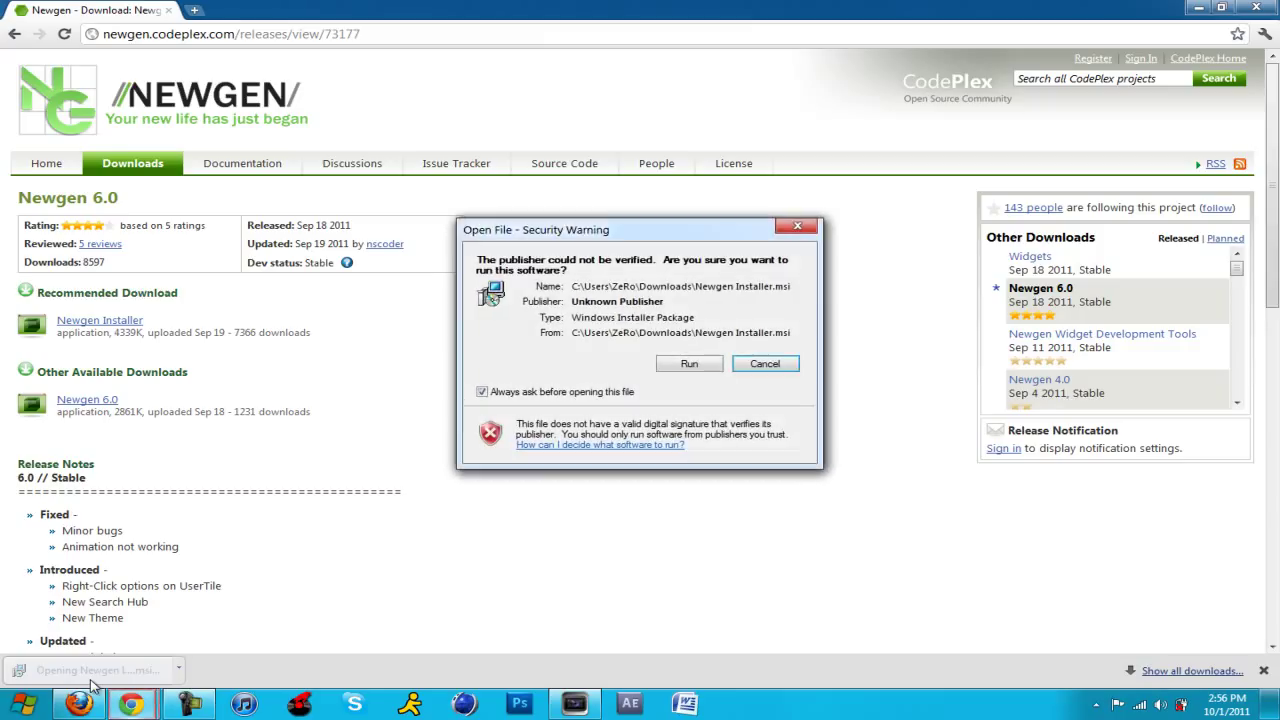
{"action": "left_click", "coordinate": [688, 364]}
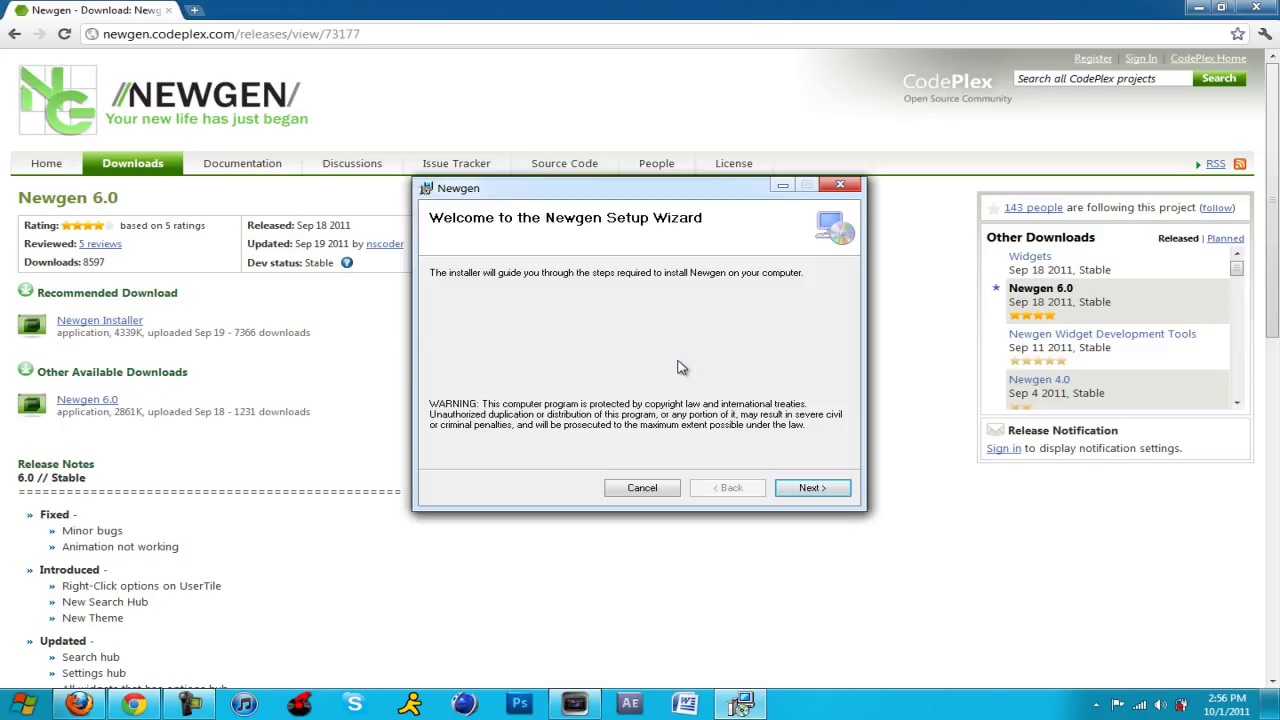
{"action": "left_click", "coordinate": [806, 488]}
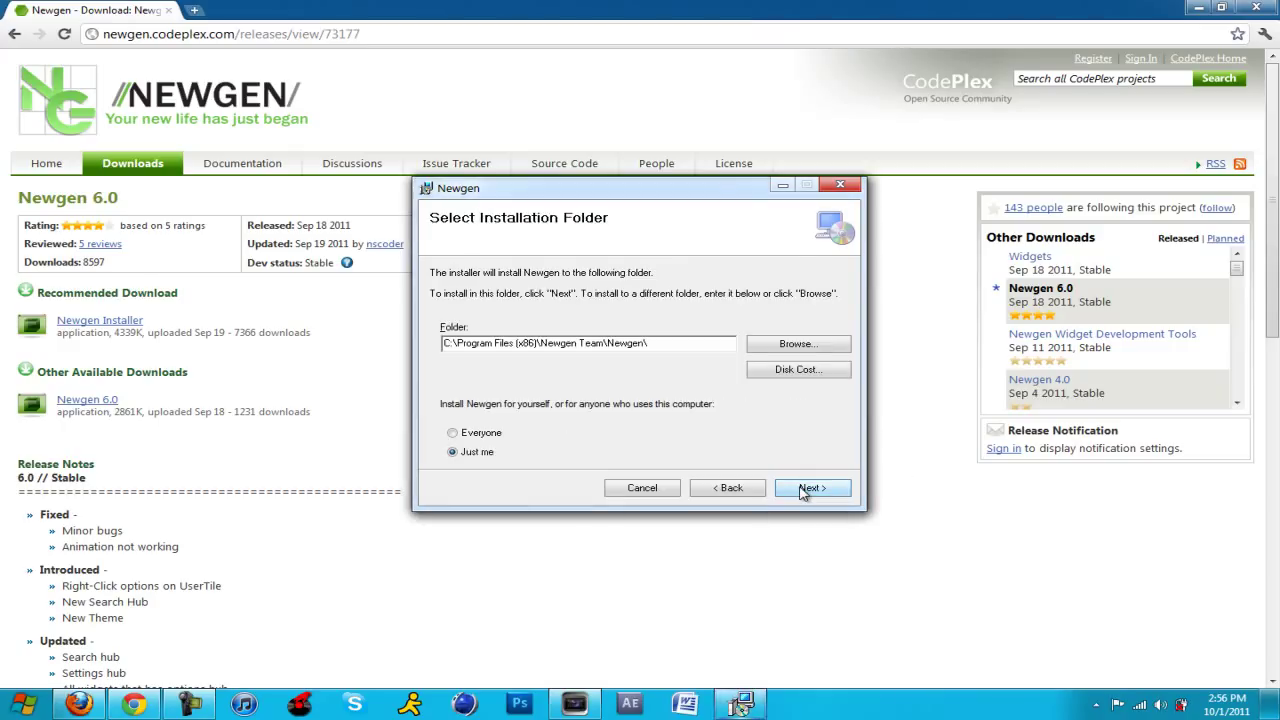
{"action": "left_click", "coordinate": [806, 488]}
{"action": "left_click", "coordinate": [806, 489]}
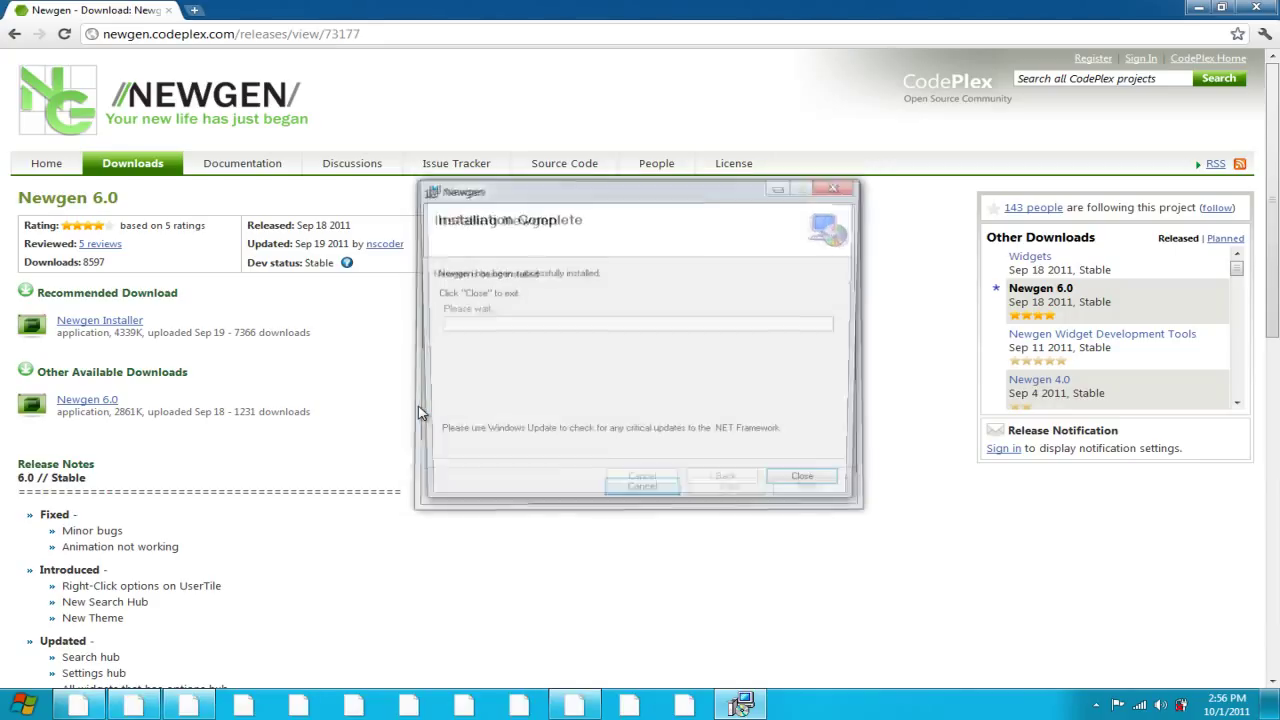
{"action": "left_click", "coordinate": [785, 489]}
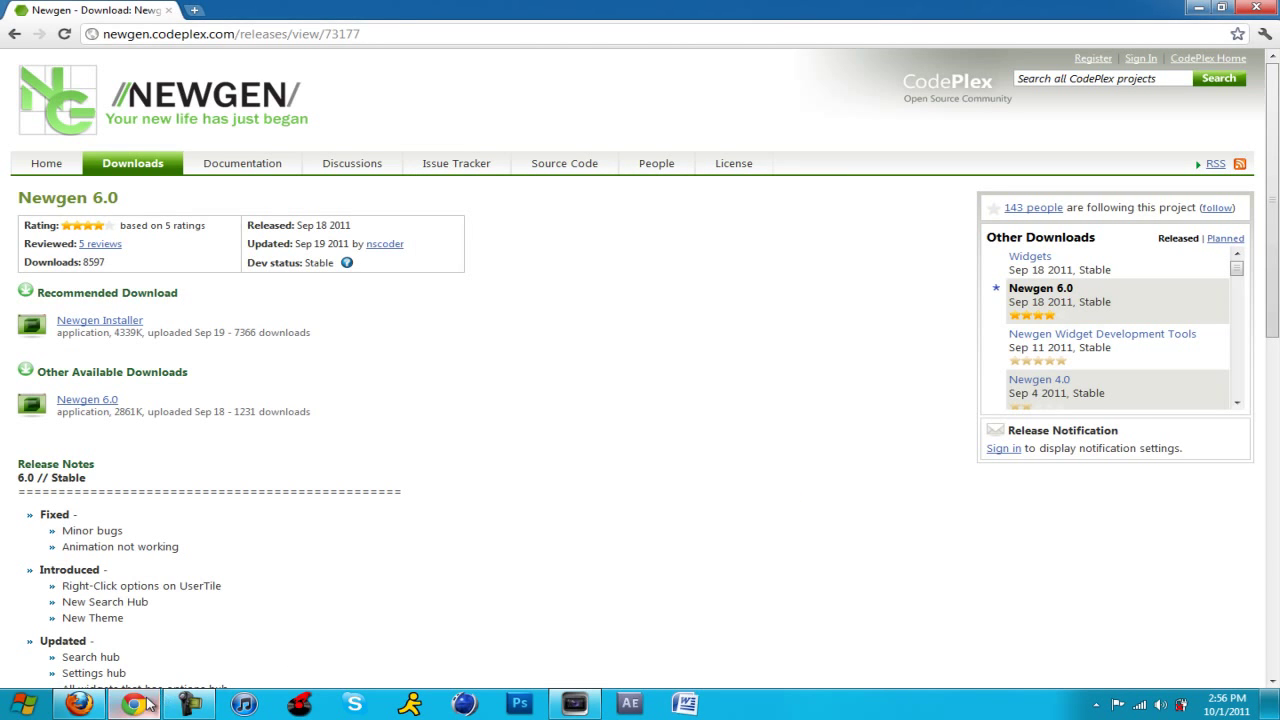
- Minimize the browser, launch Newgen from the desktop, and switch from its Start screen to the desktop and back
{"action": "left_click", "coordinate": [138, 702]}
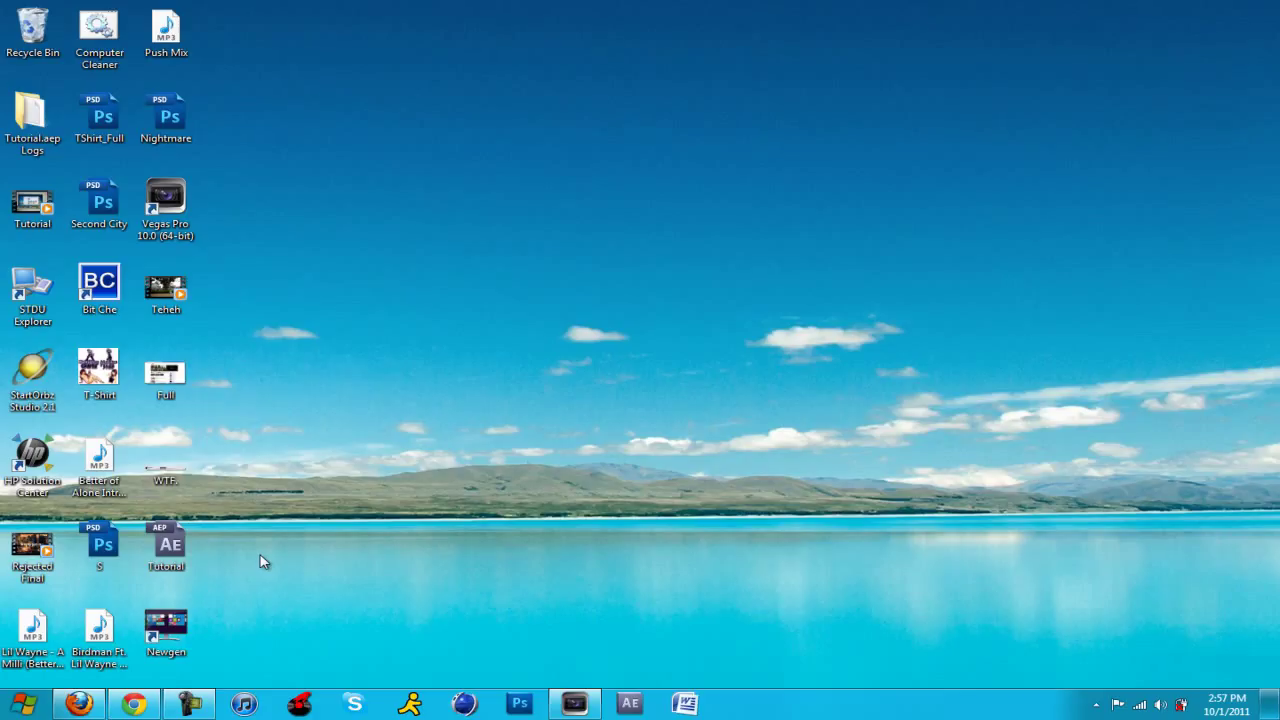
{"action": "double_click", "coordinate": [168, 622]}
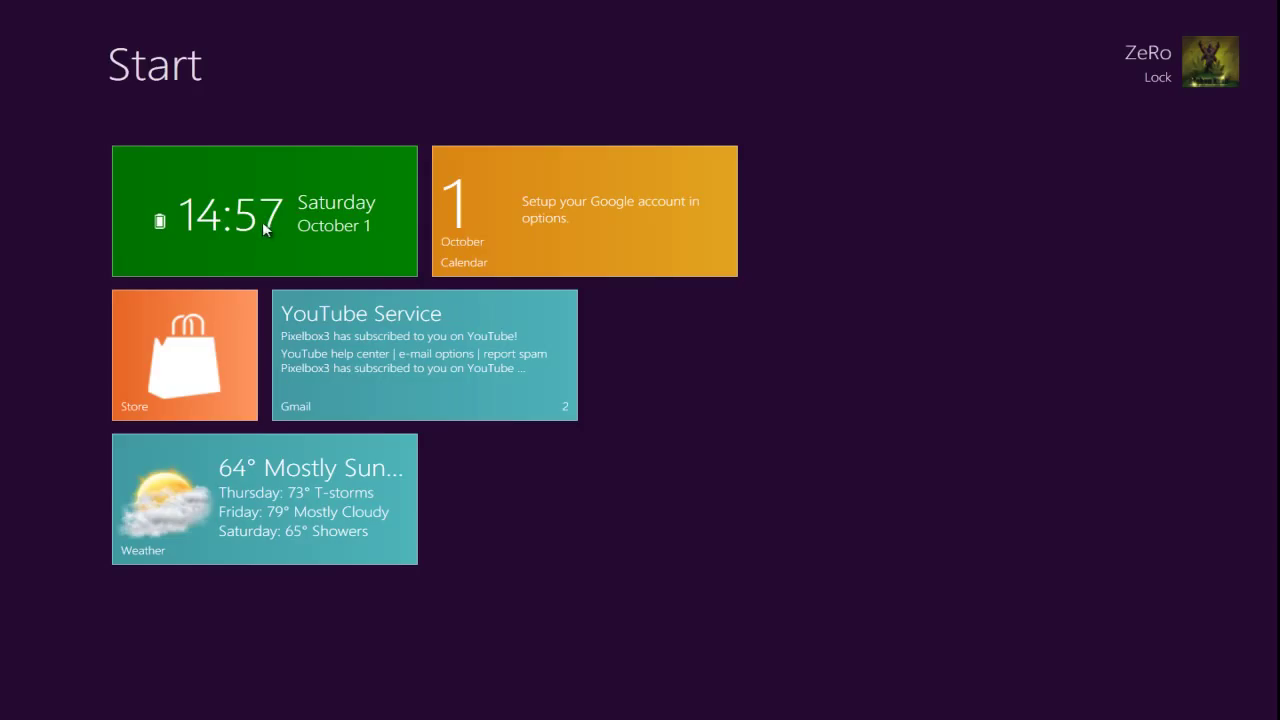
{"action": "key", "text": "super"}
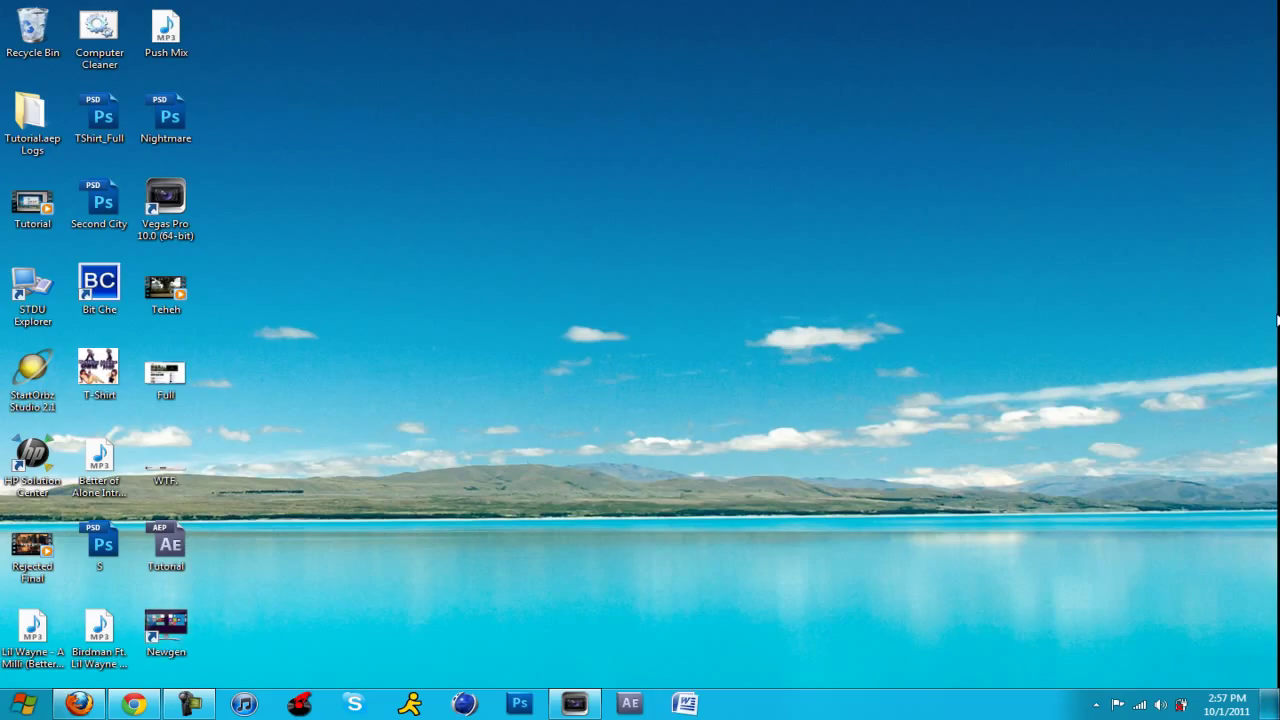
{"action": "key", "text": "super"}
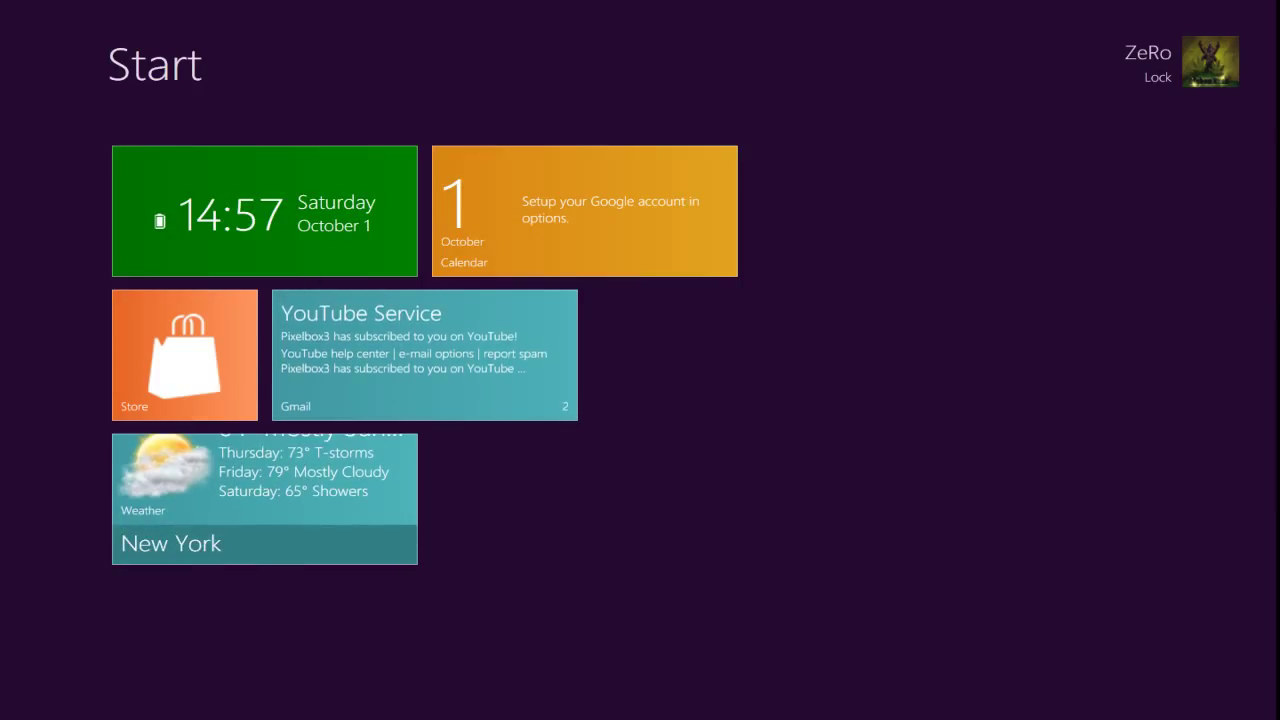
- Open Newgen's settings, look through the Store's available widgets, and open the Computer widget's page
{"action": "mouse_move", "coordinate": [1240, 400]}
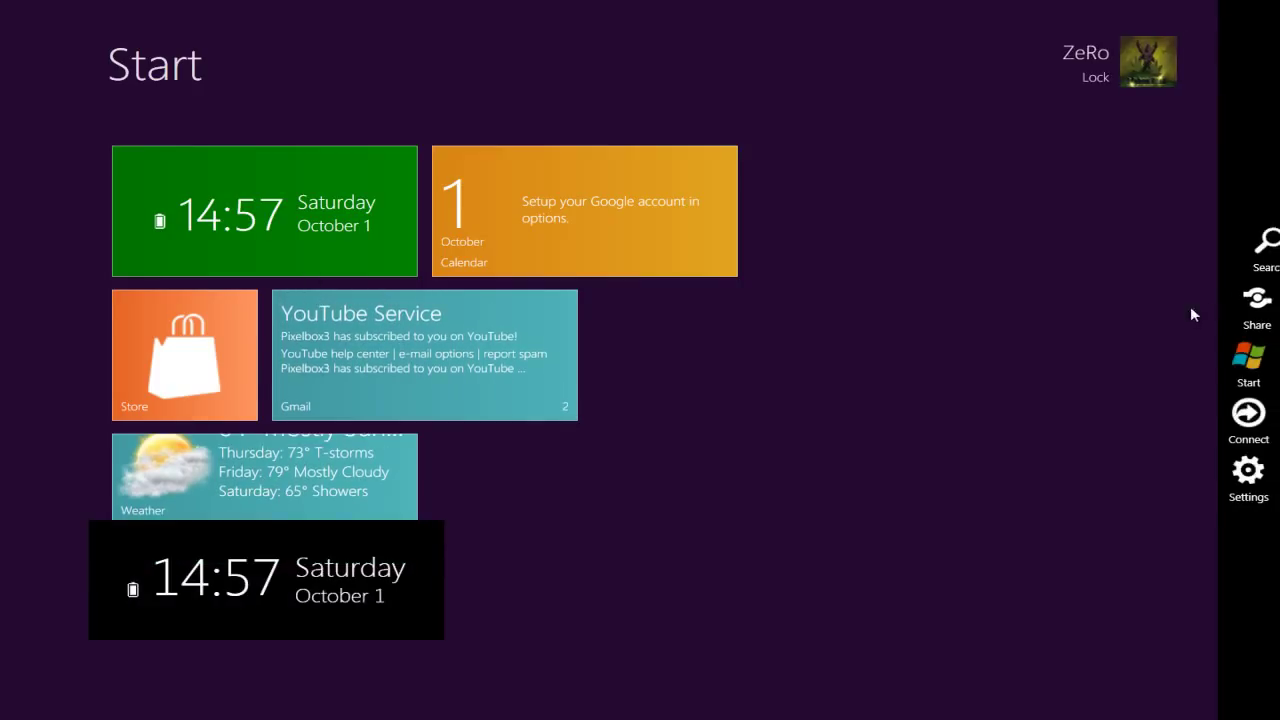
{"action": "left_click", "coordinate": [1246, 472]}
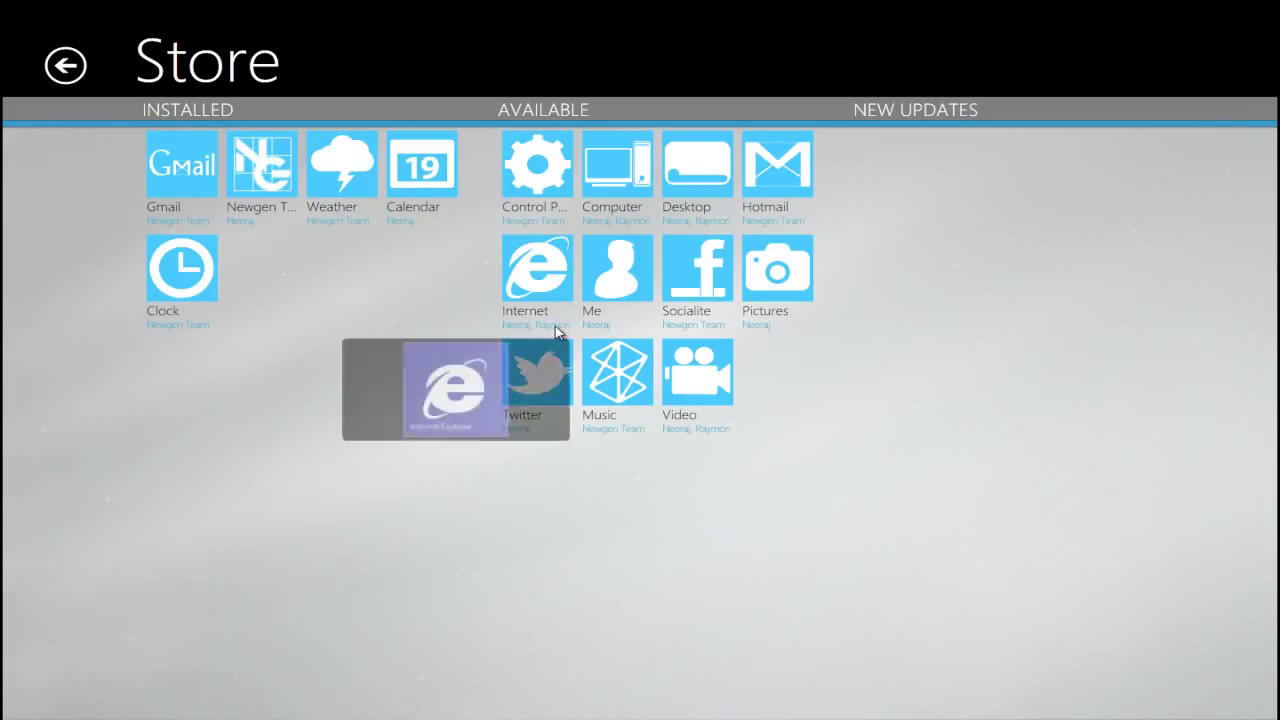
{"action": "mouse_move", "coordinate": [617, 375]}
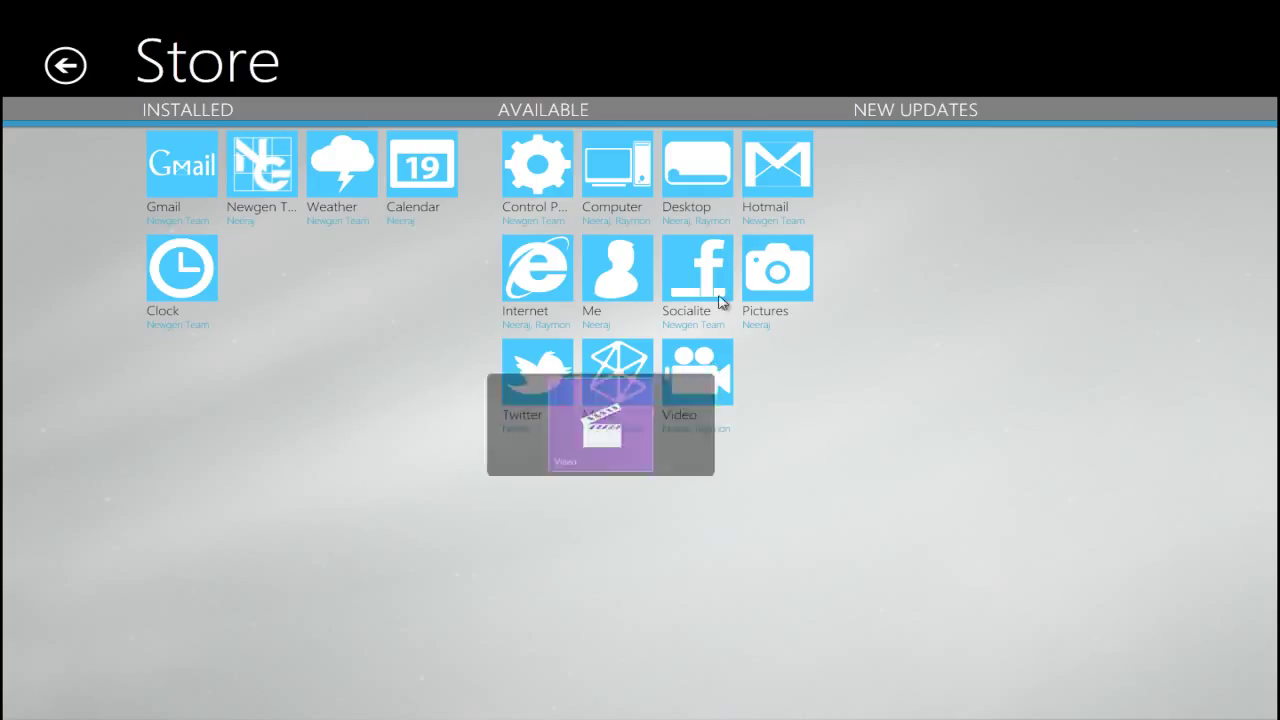
{"action": "left_click", "coordinate": [777, 264]}
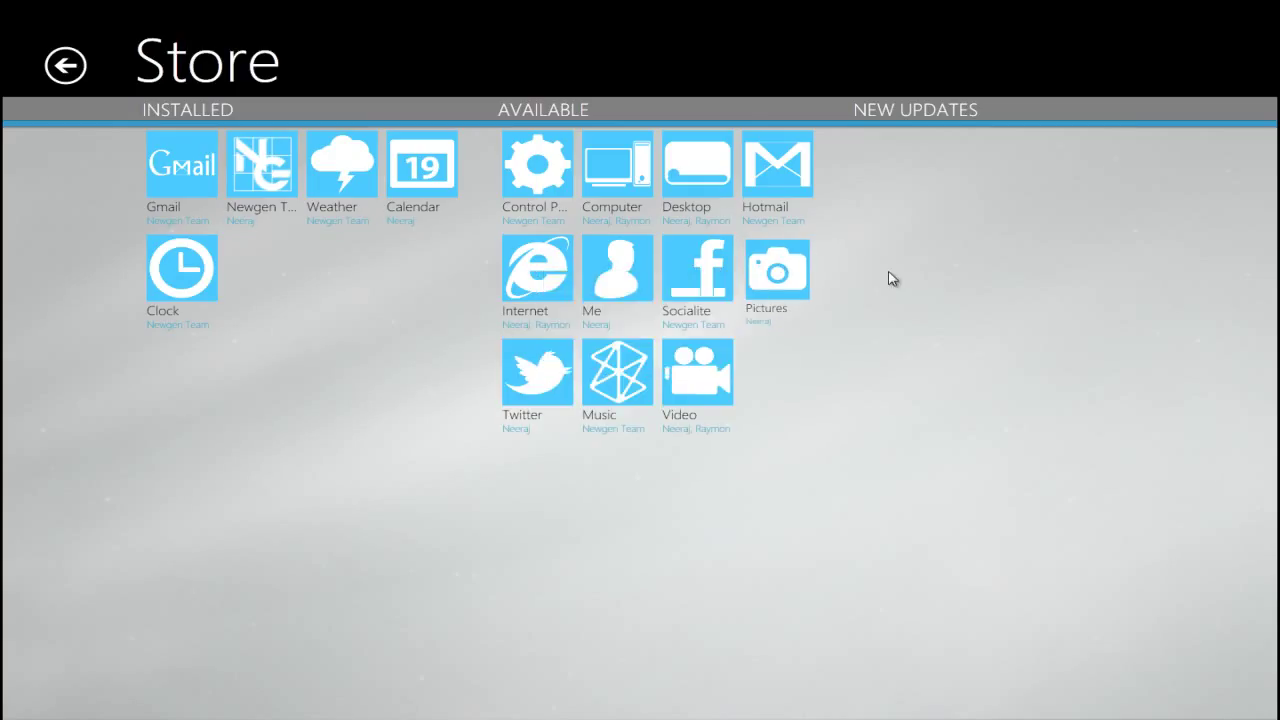
{"action": "mouse_move", "coordinate": [616, 172]}
{"action": "mouse_move", "coordinate": [697, 165]}
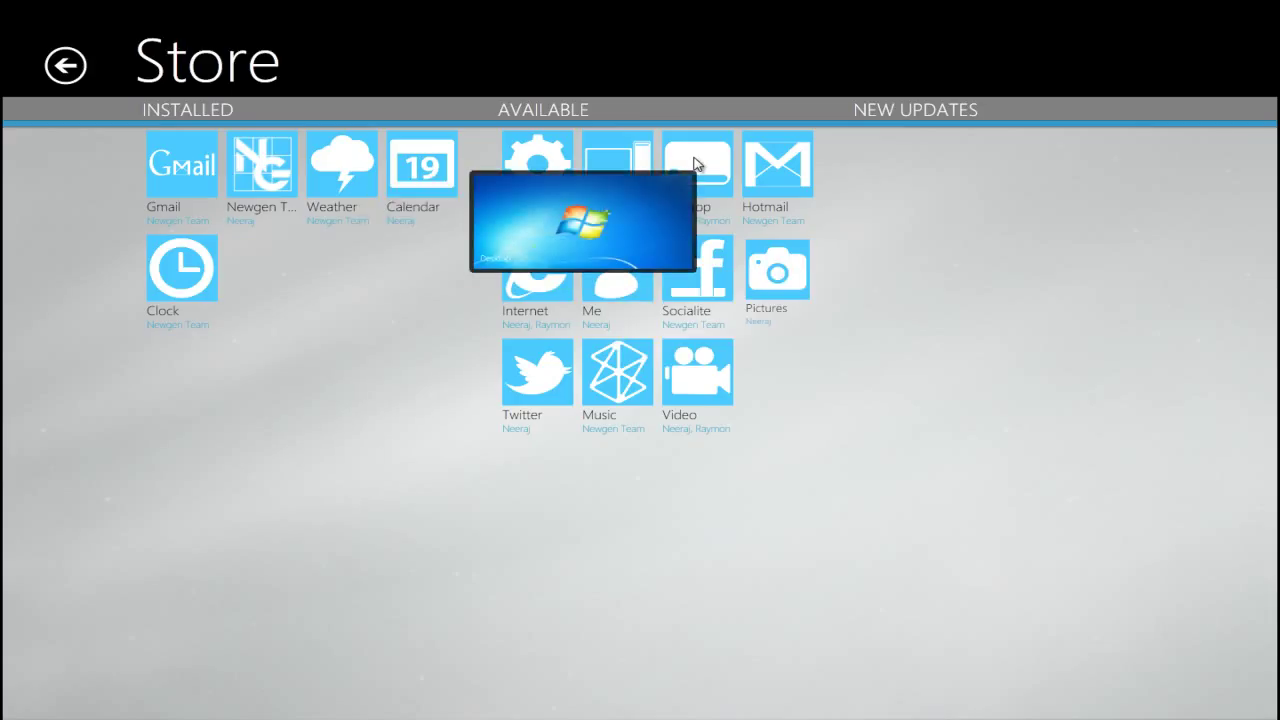
{"action": "left_click", "coordinate": [616, 173]}
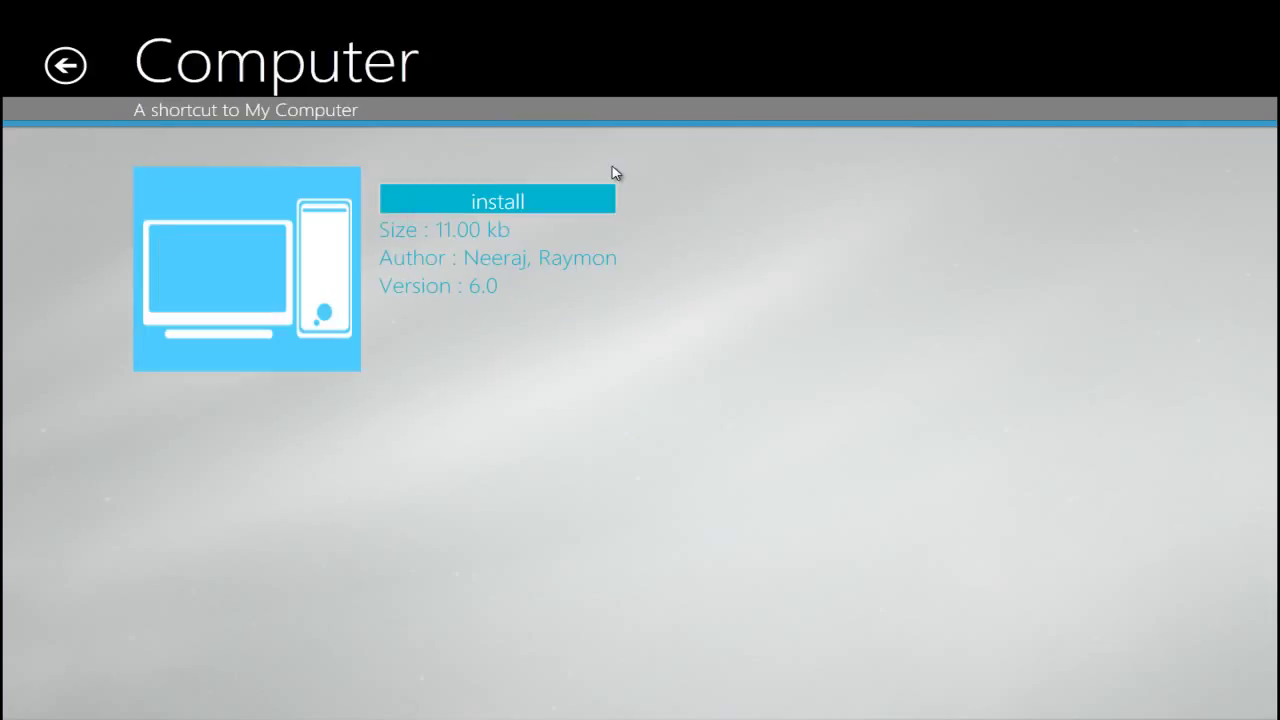
- Install the Computer widget from the Store, dismiss the restart notice and return to the Start screen
{"action": "left_click", "coordinate": [515, 200]}
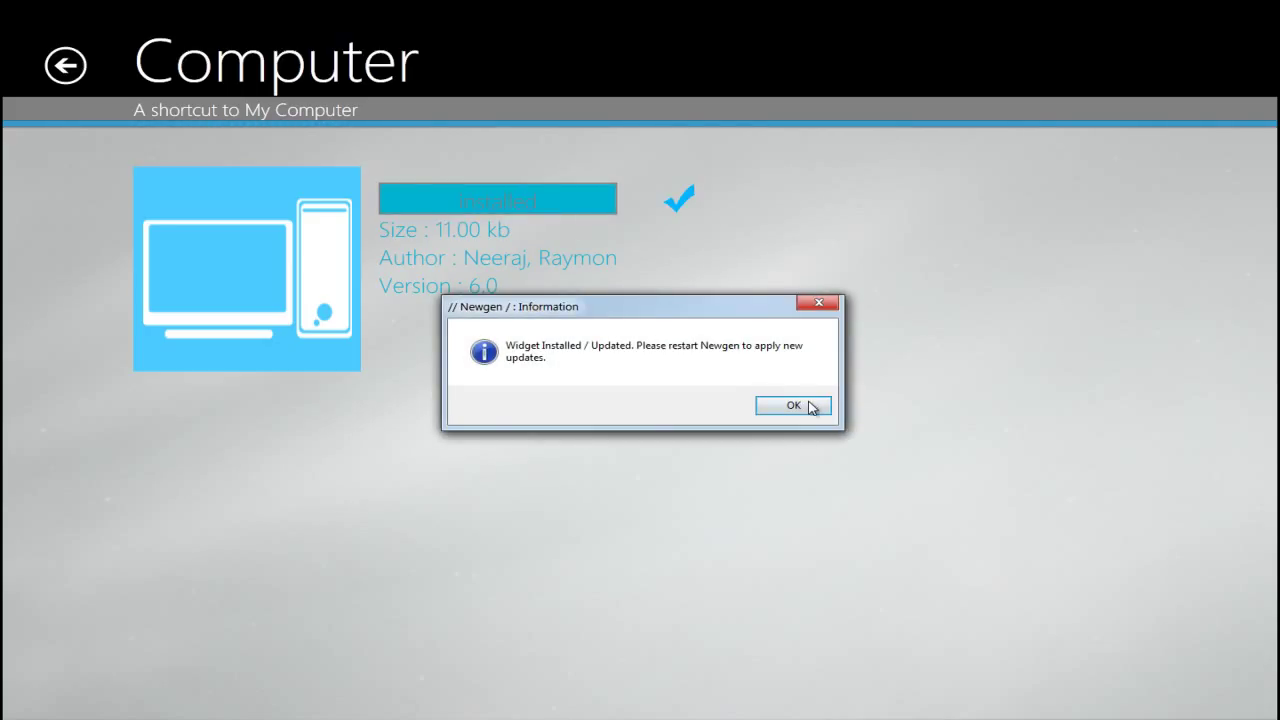
{"action": "left_click", "coordinate": [812, 407]}
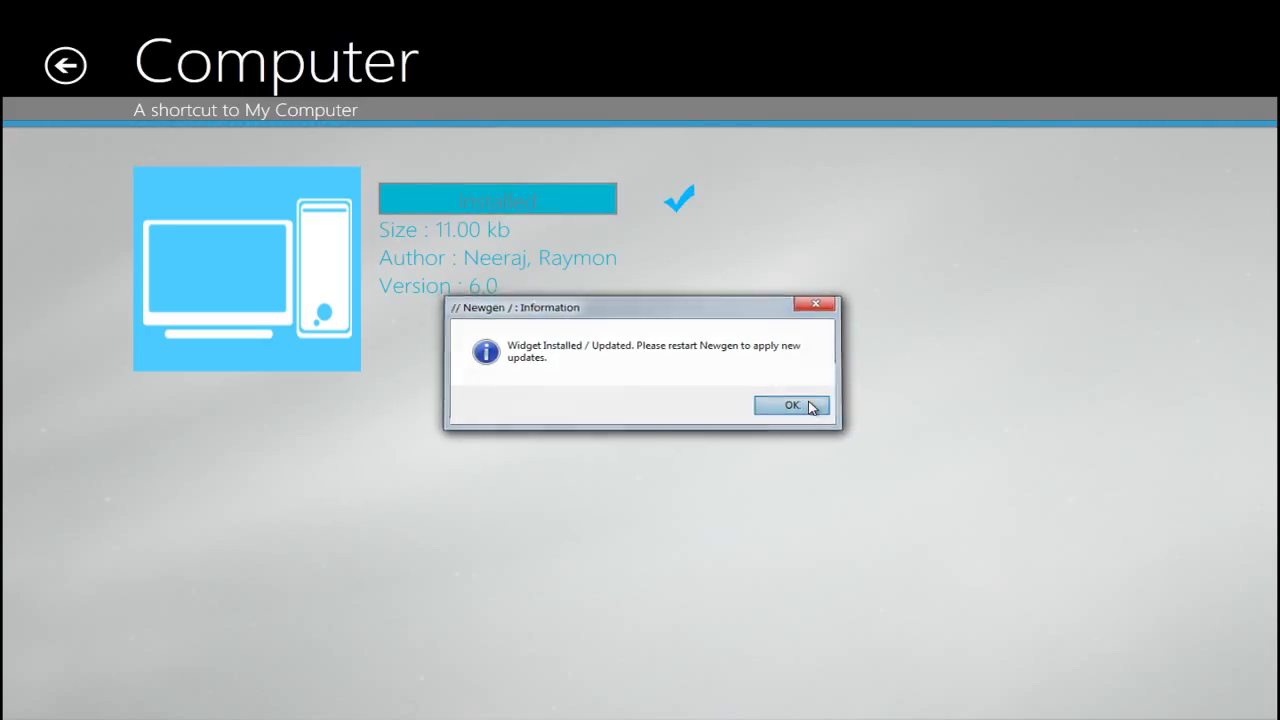
{"action": "left_click", "coordinate": [66, 66]}
{"action": "left_click", "coordinate": [82, 76]}
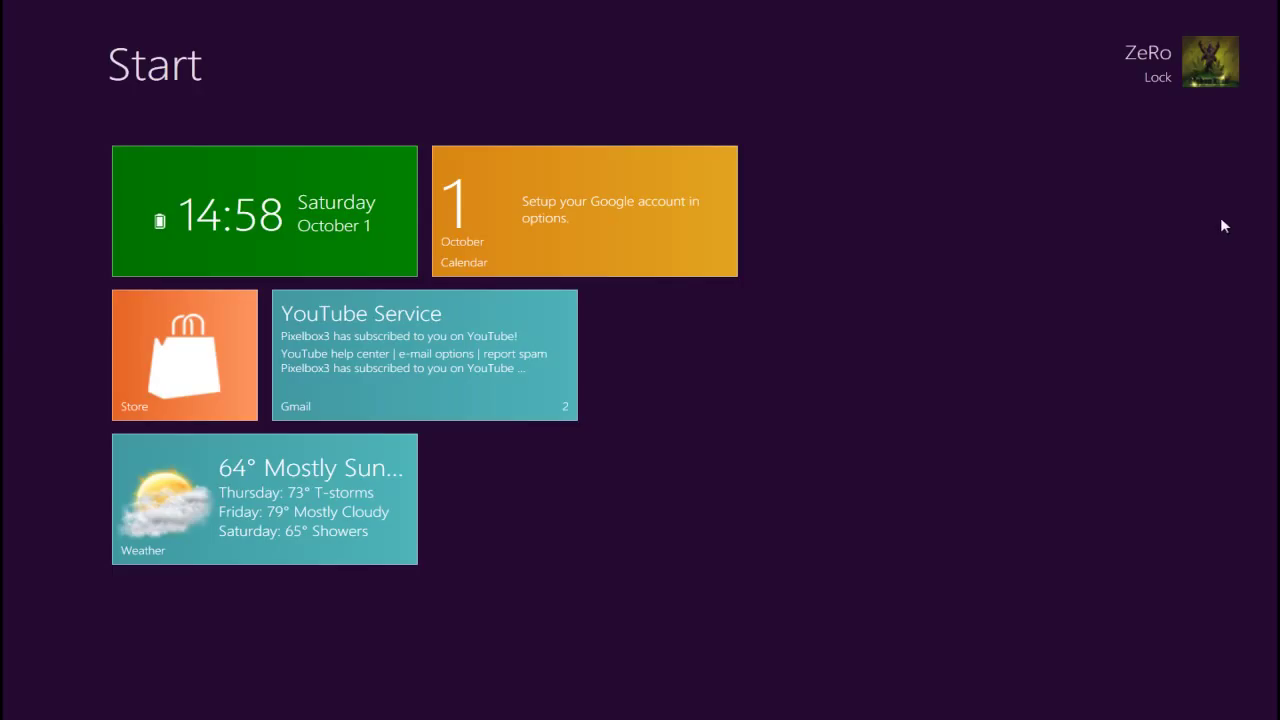
{"action": "mouse_move", "coordinate": [1277, 474]}
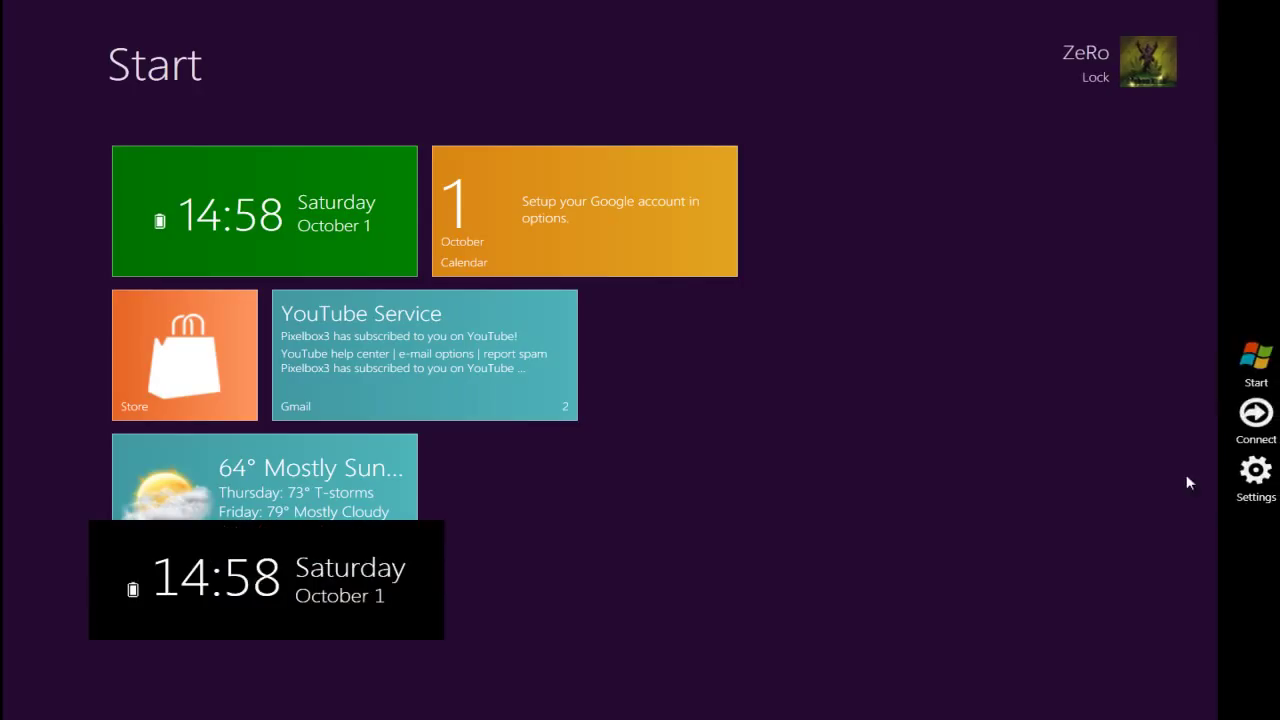
{"action": "right_click", "coordinate": [1233, 565]}
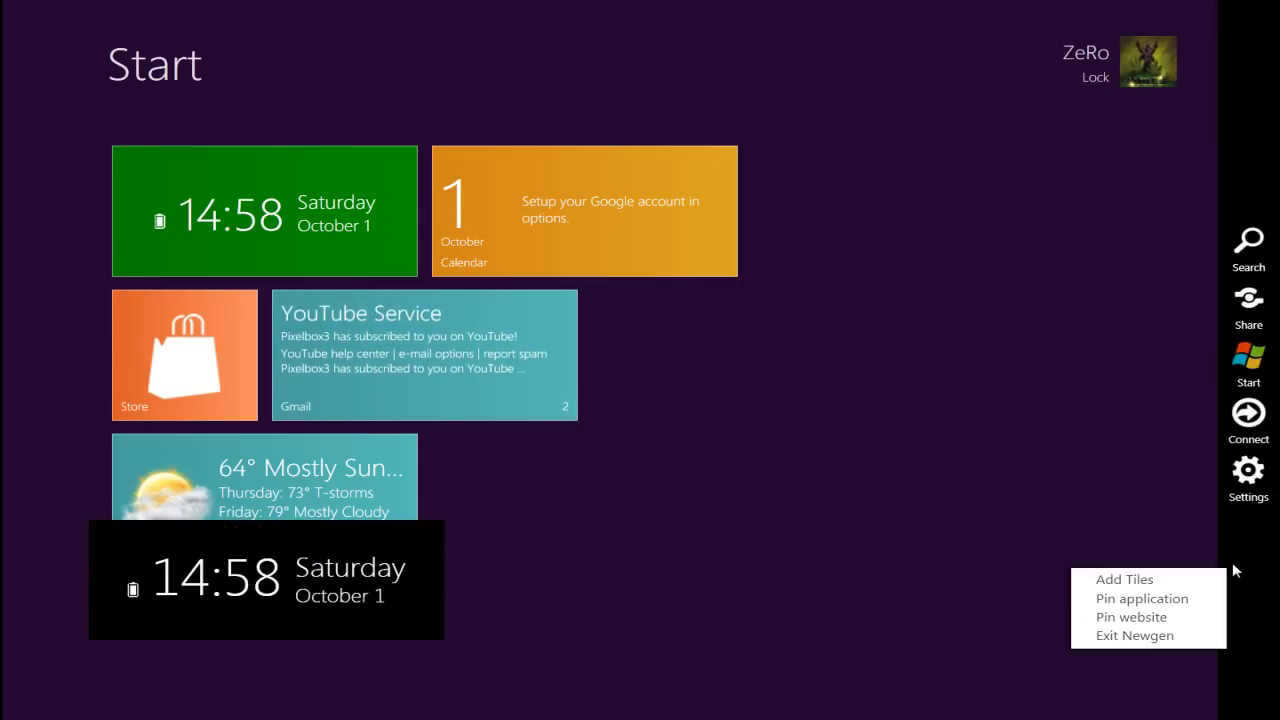
{"action": "left_click", "coordinate": [1133, 600]}
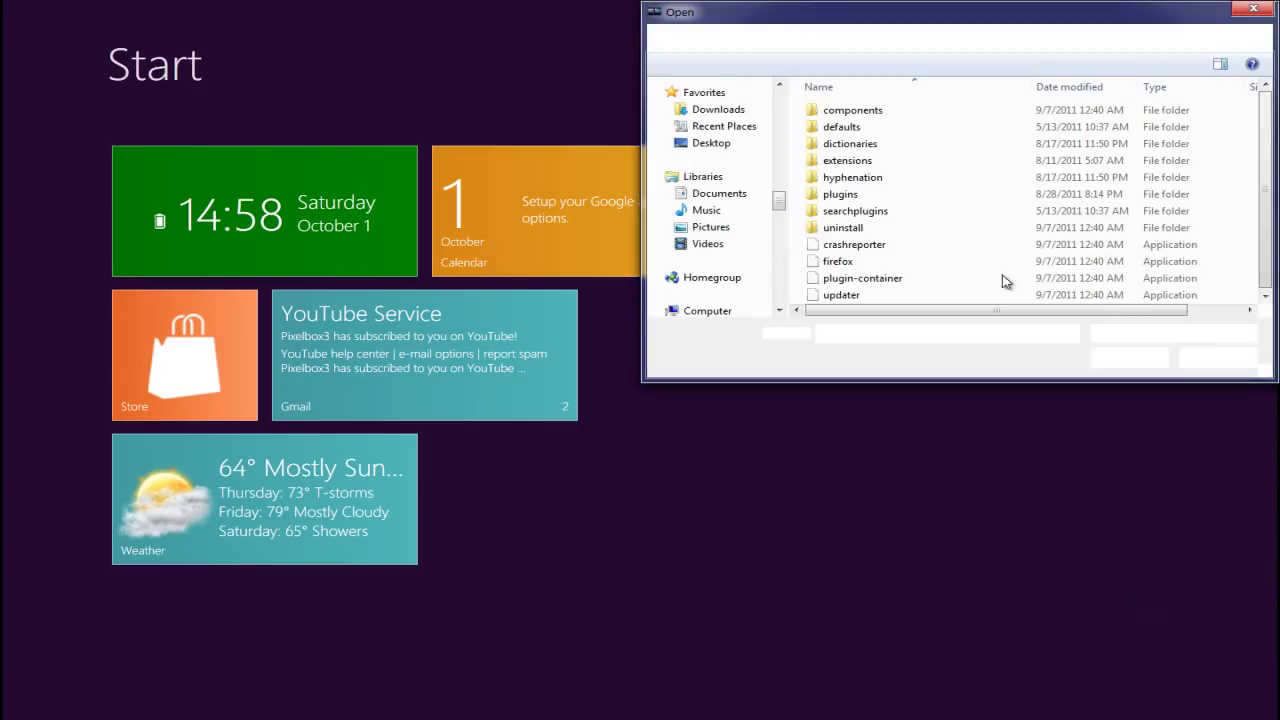
{"action": "left_click", "coordinate": [1244, 357]}
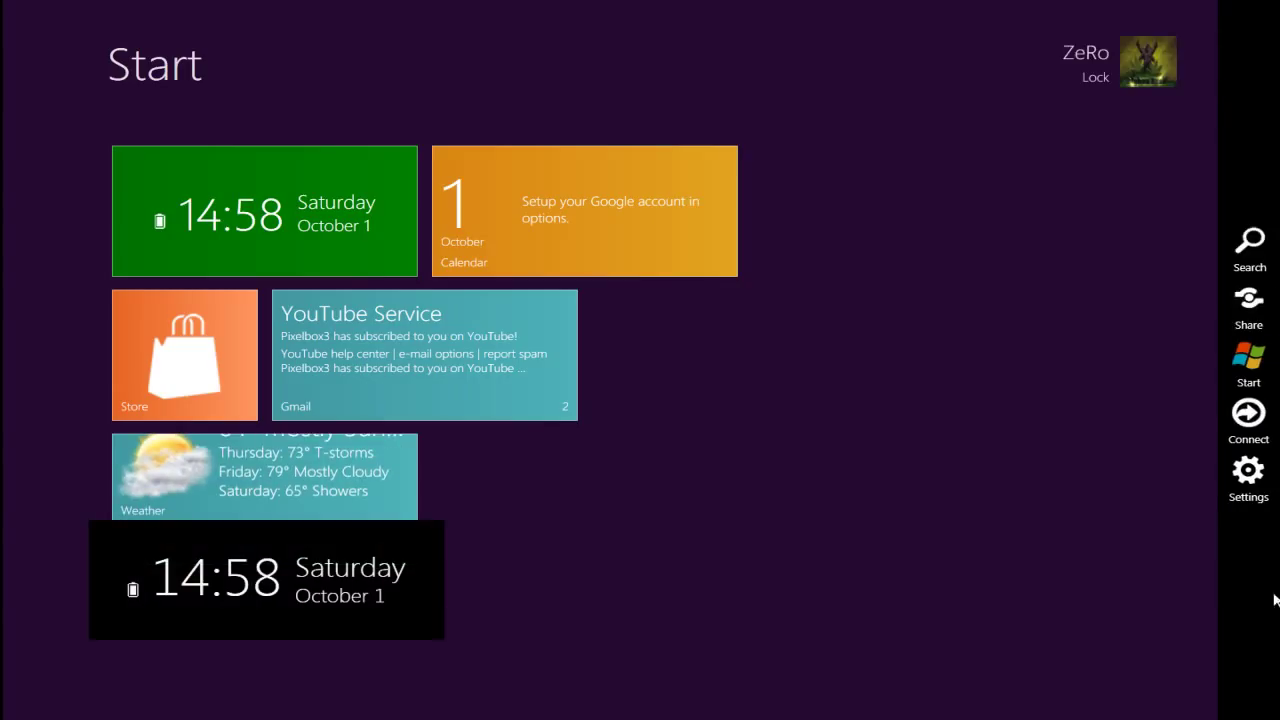
- Add the Computer tile to the Start screen and place it directly beside the Weather tile
{"action": "right_click", "coordinate": [1260, 600]}
{"action": "left_click", "coordinate": [1218, 610]}
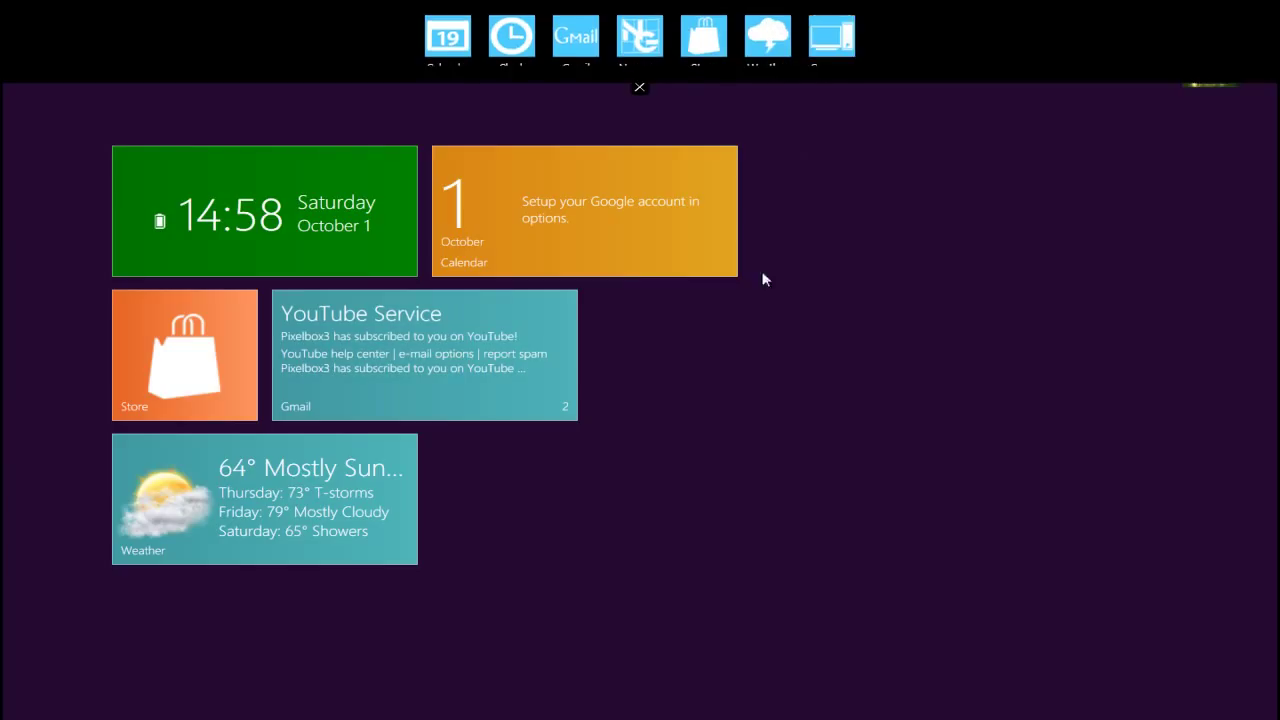
{"action": "left_click", "coordinate": [822, 38]}
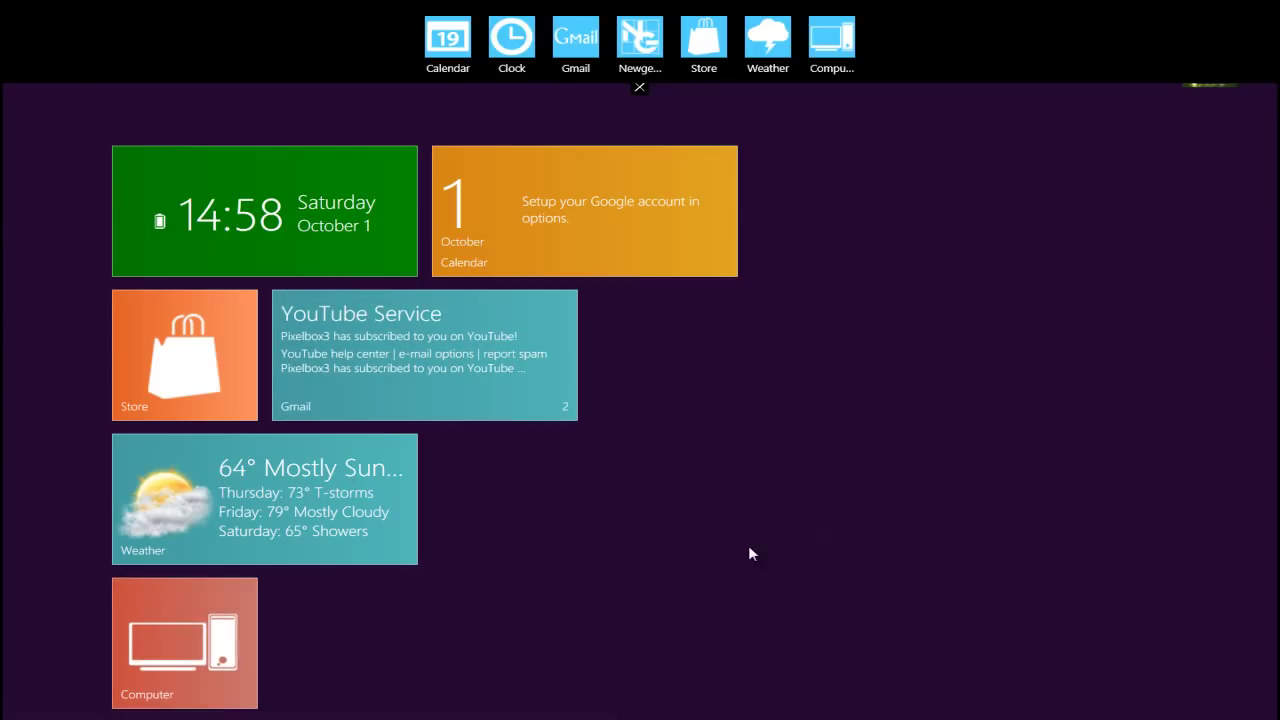
{"action": "left_click_drag", "start_coordinate": [171, 663], "coordinate": [472, 494]}
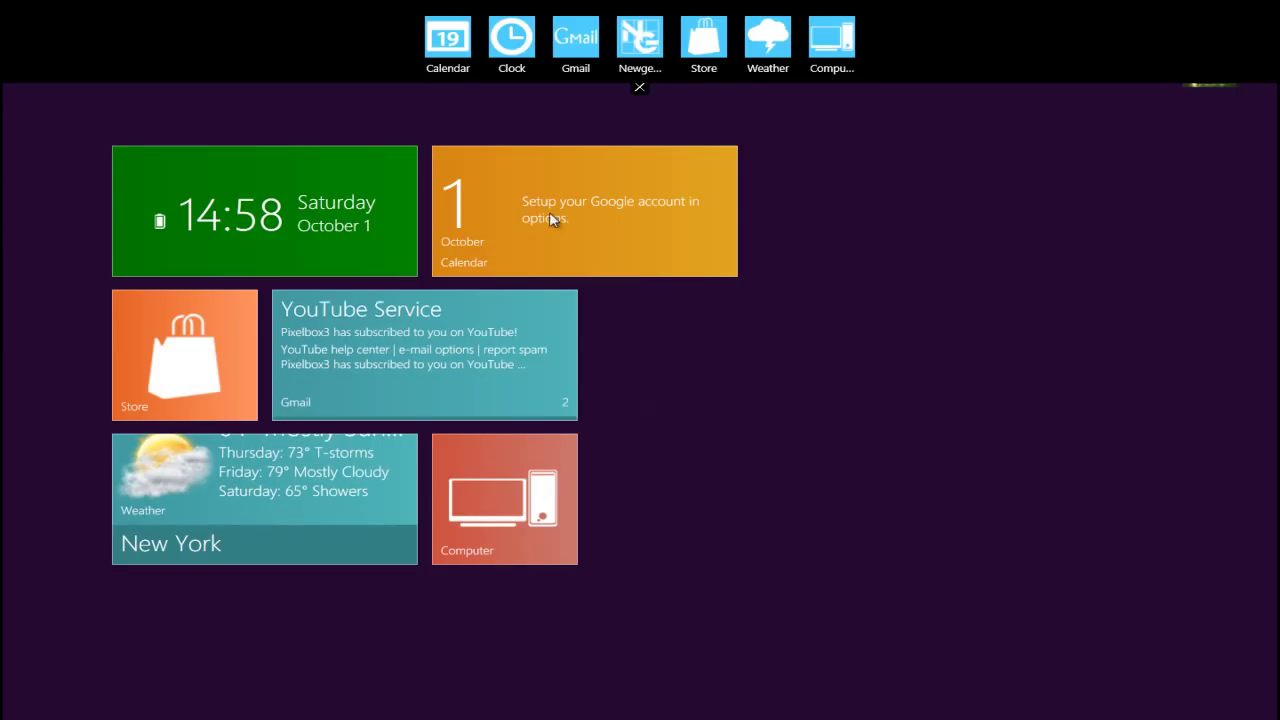
- Show the Windows desktop, close Newgen's tile picker and switch to the Newgen download page in Chrome
{"action": "key", "text": "super+d"}
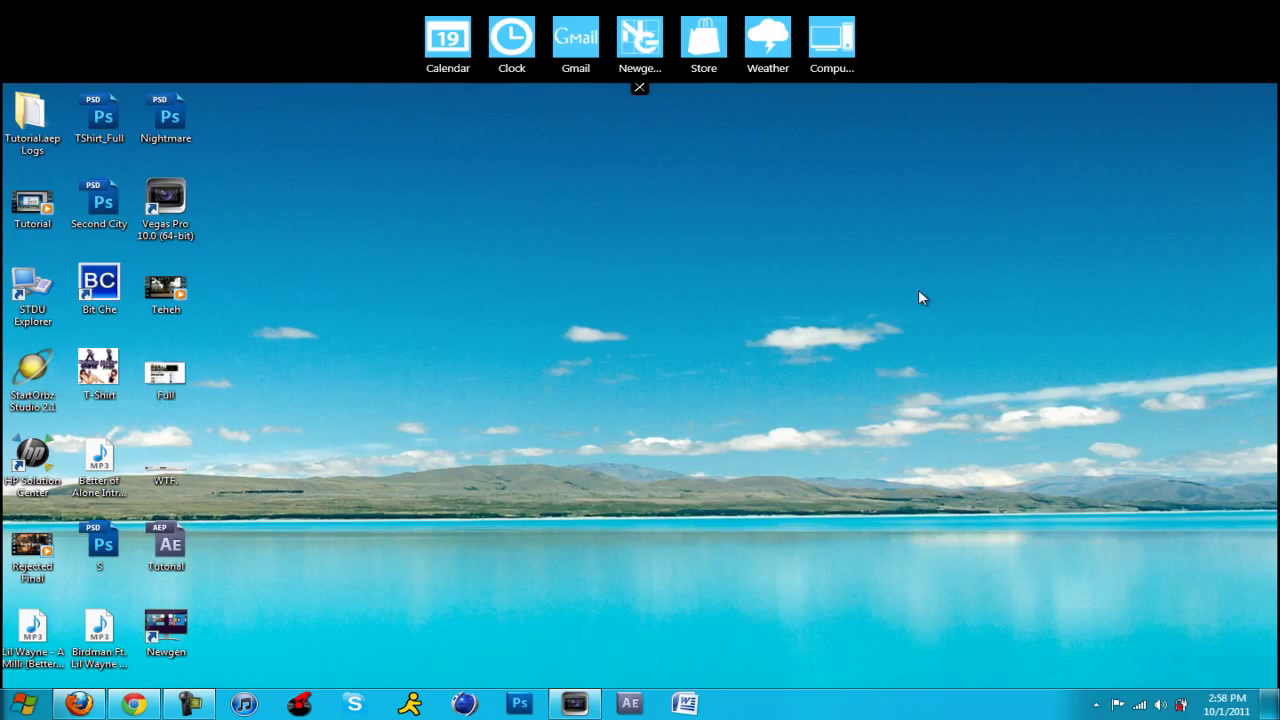
{"action": "left_click", "coordinate": [640, 87]}
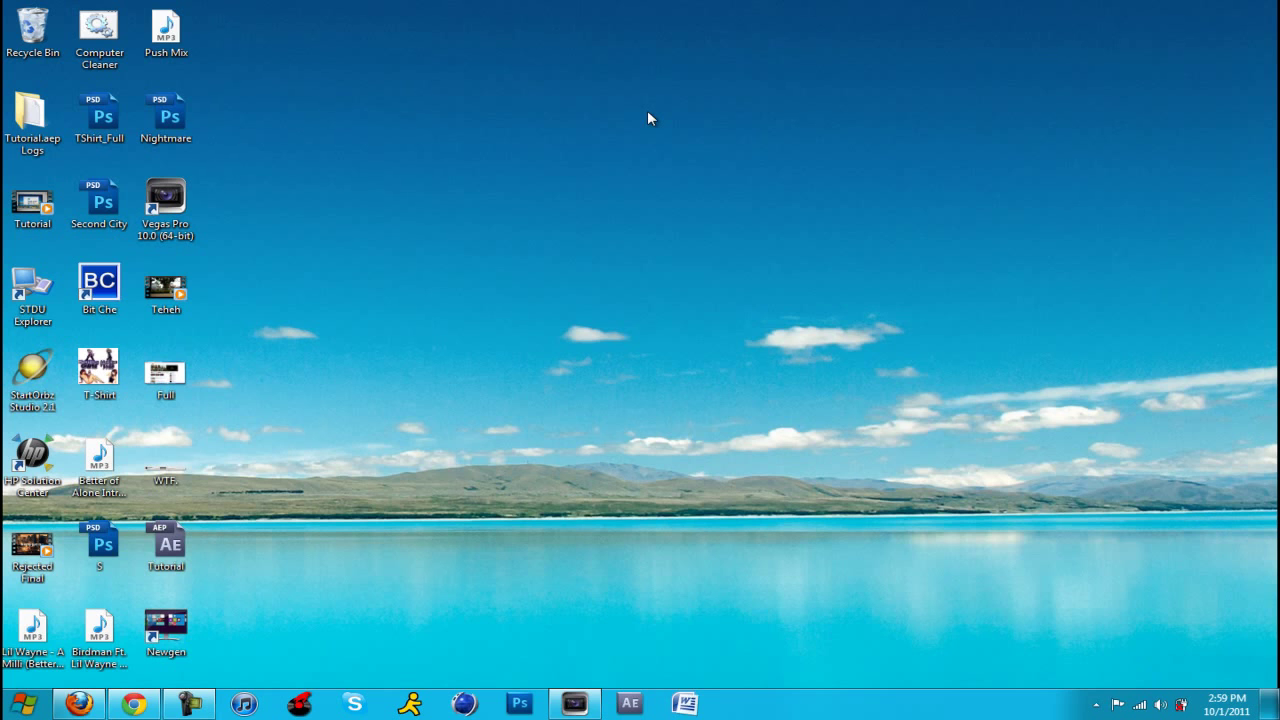
{"action": "key", "text": "alt+Tab"}
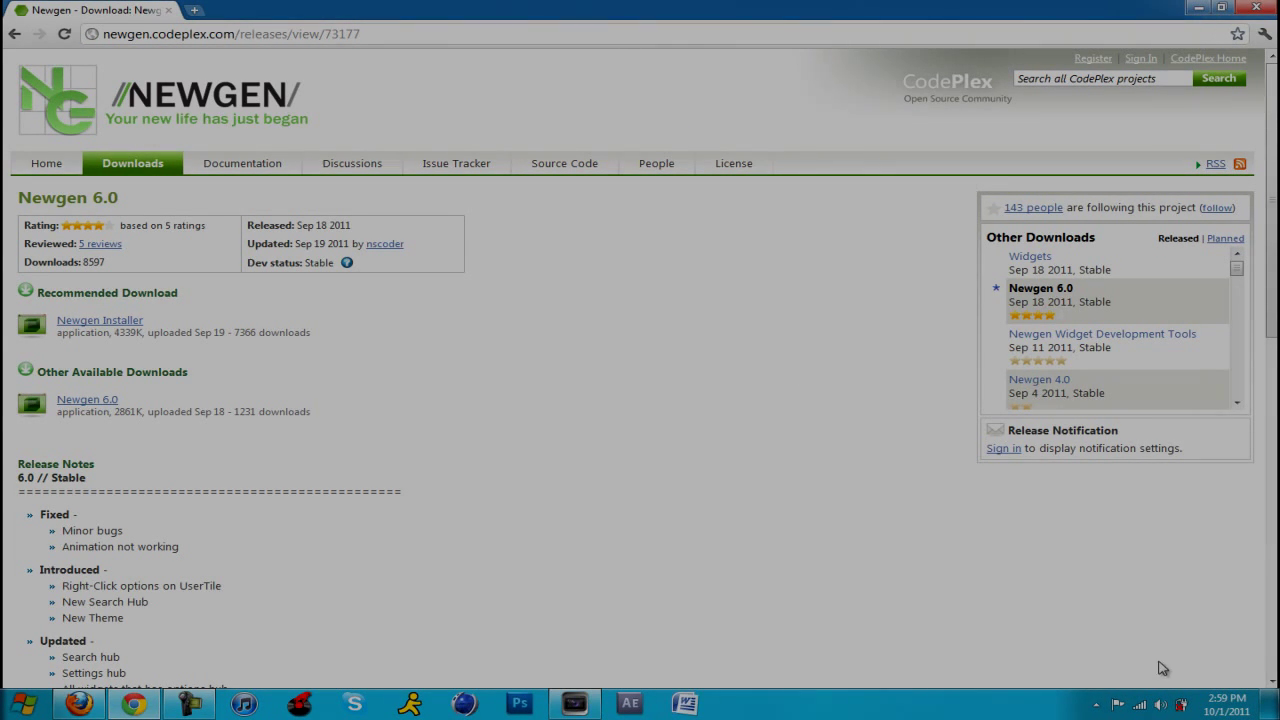
{"action": "left_click", "coordinate": [190, 703]}
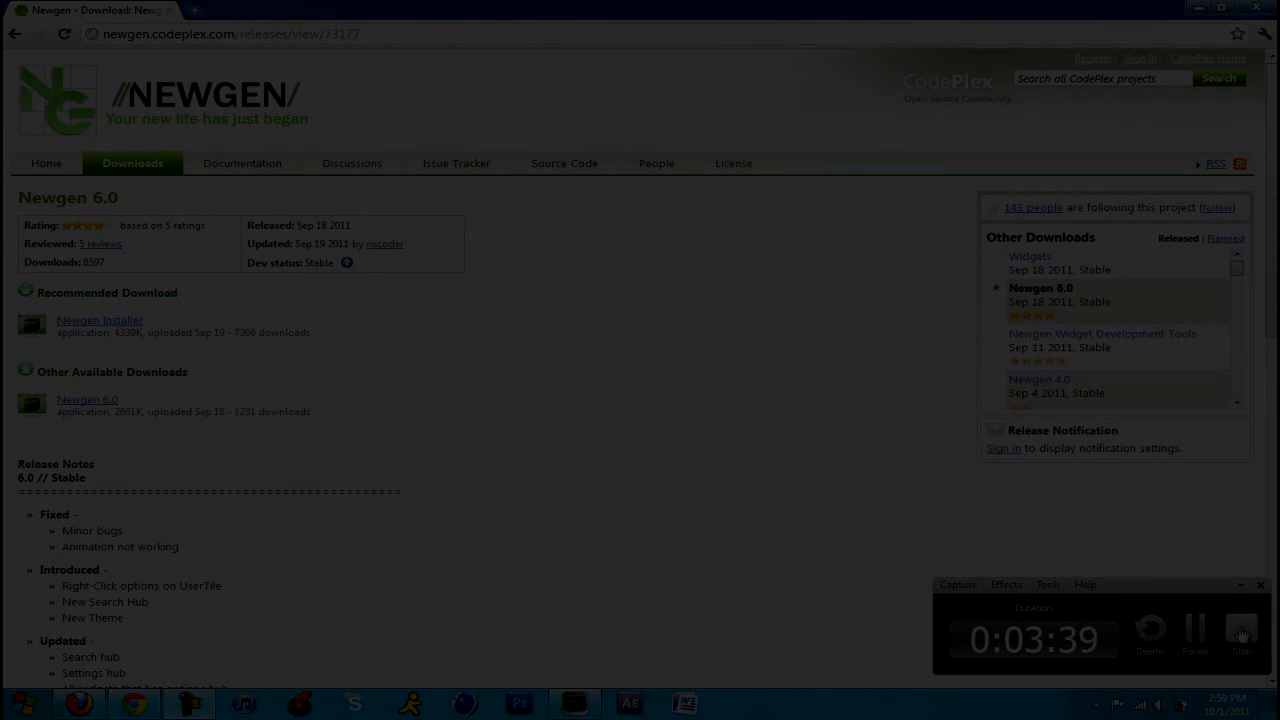
{"action": "left_click", "coordinate": [1241, 630]}
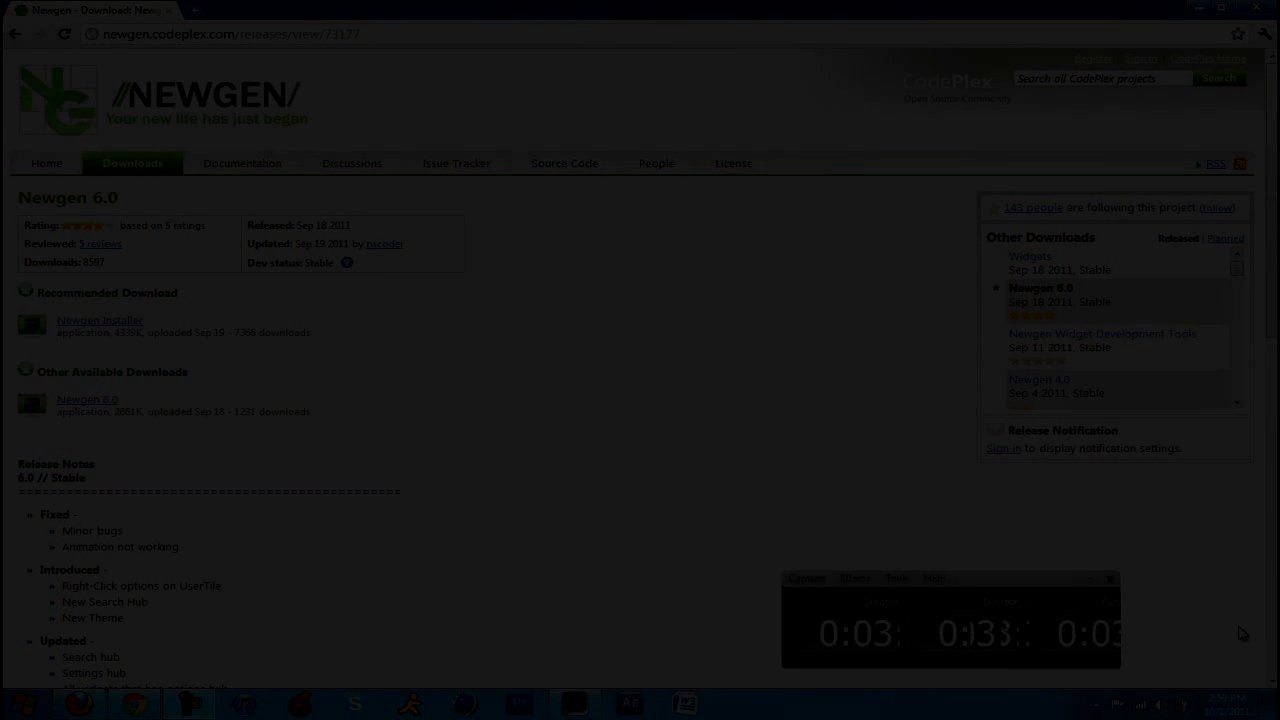